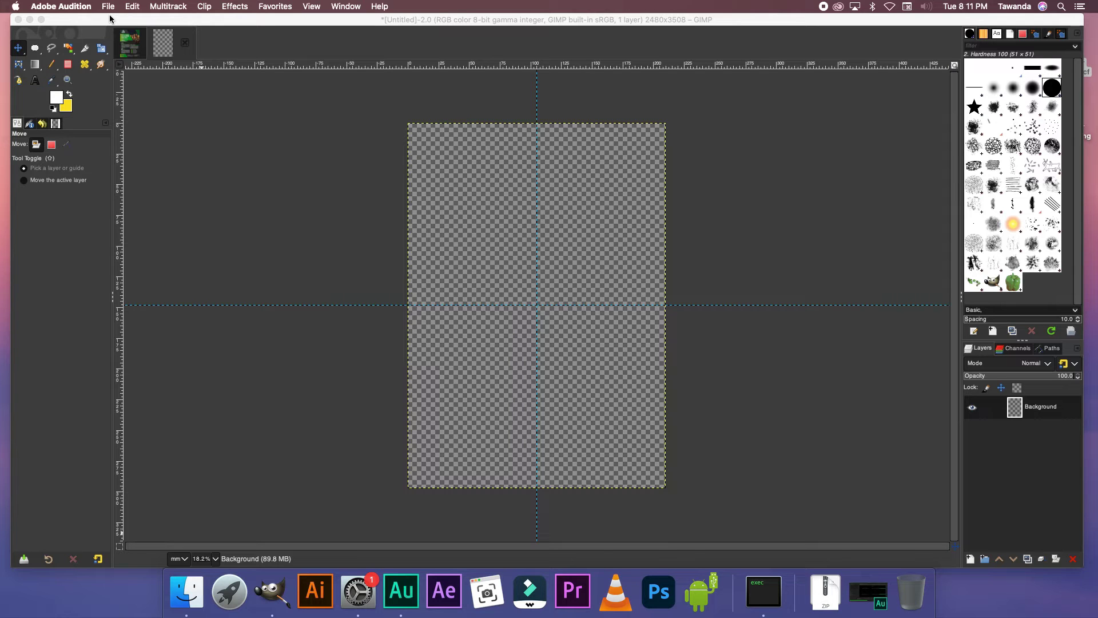
{"action": "left_click", "coordinate": [130, 42]}
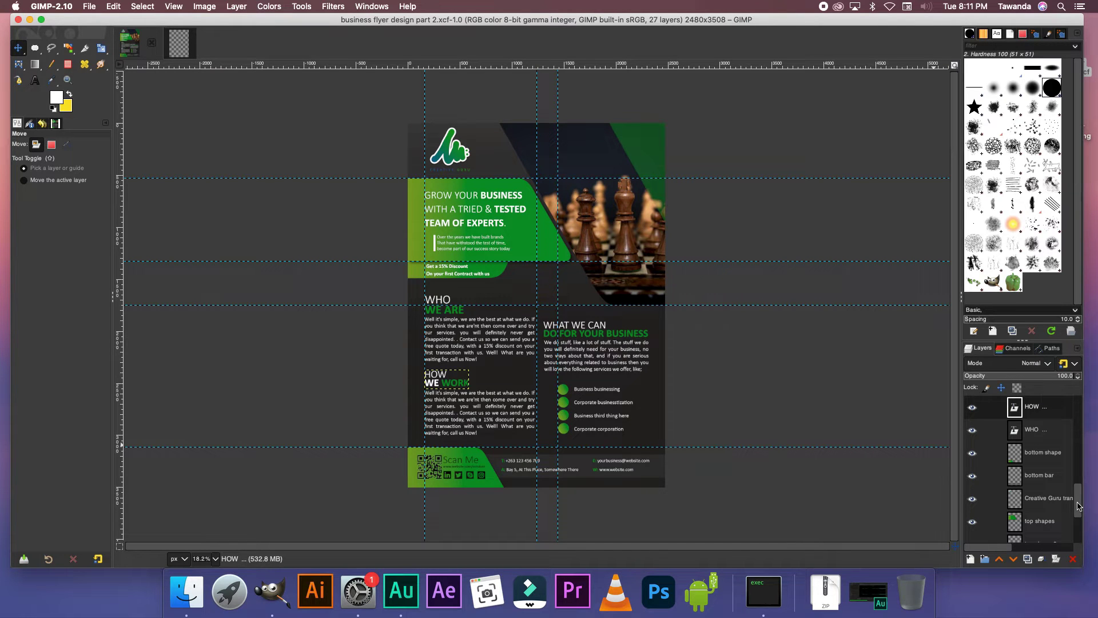
{"action": "scroll", "coordinate": [1078, 506], "scroll_direction": "down", "scroll_amount": 5}
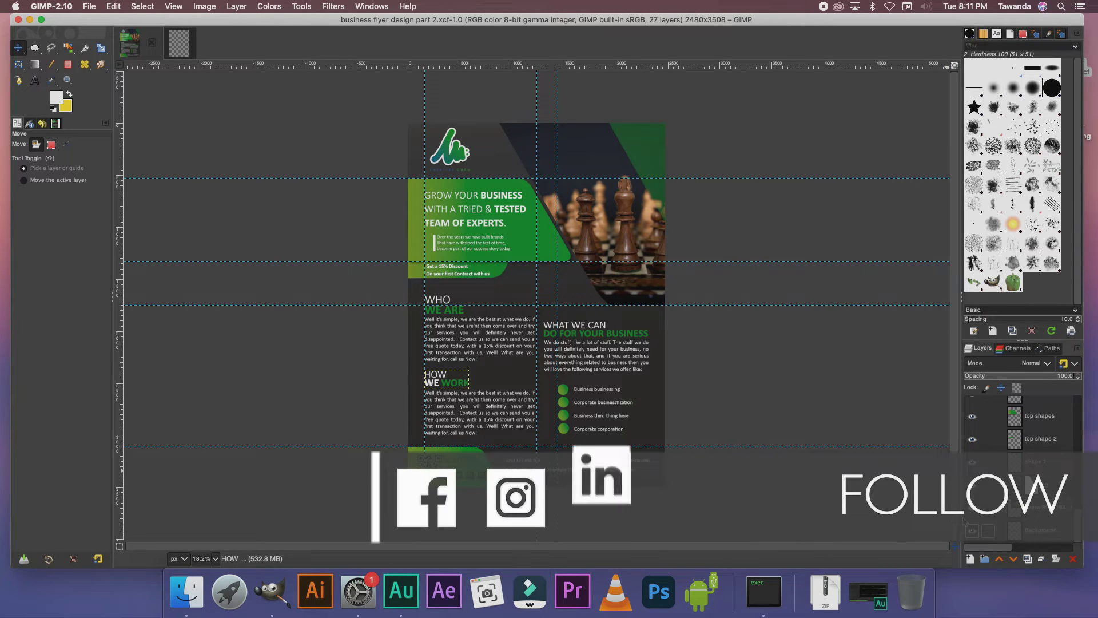
{"action": "left_click", "coordinate": [1024, 522]}
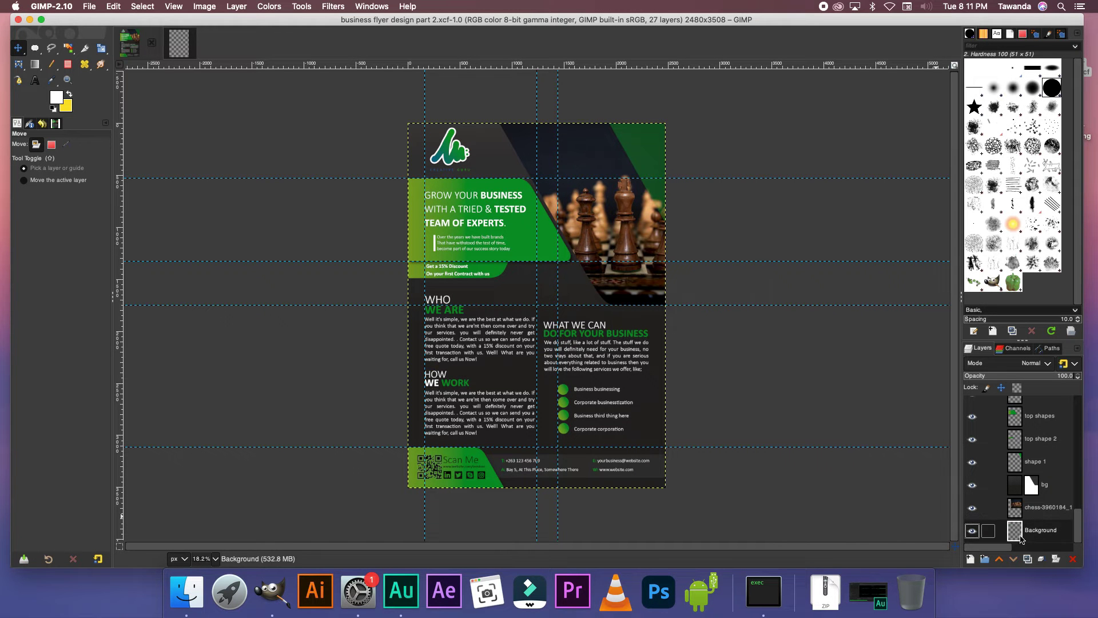
{"action": "left_click", "coordinate": [1025, 514]}
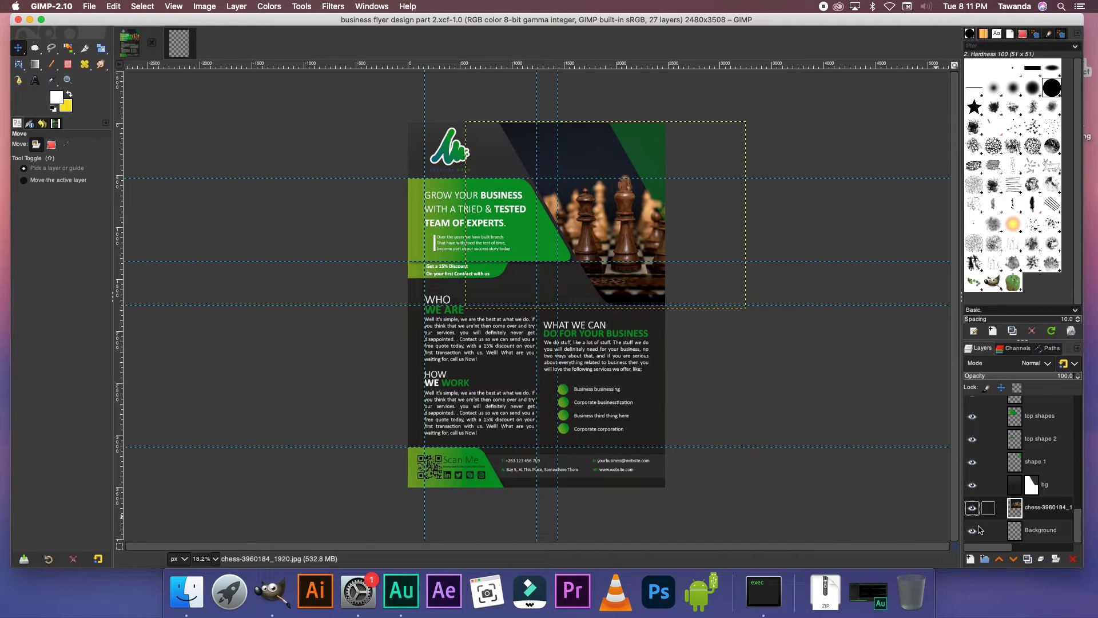
Drop the chess photo onto the untitled canvas as a new layer and move it toward the upper right.
{"action": "left_click", "coordinate": [178, 44]}
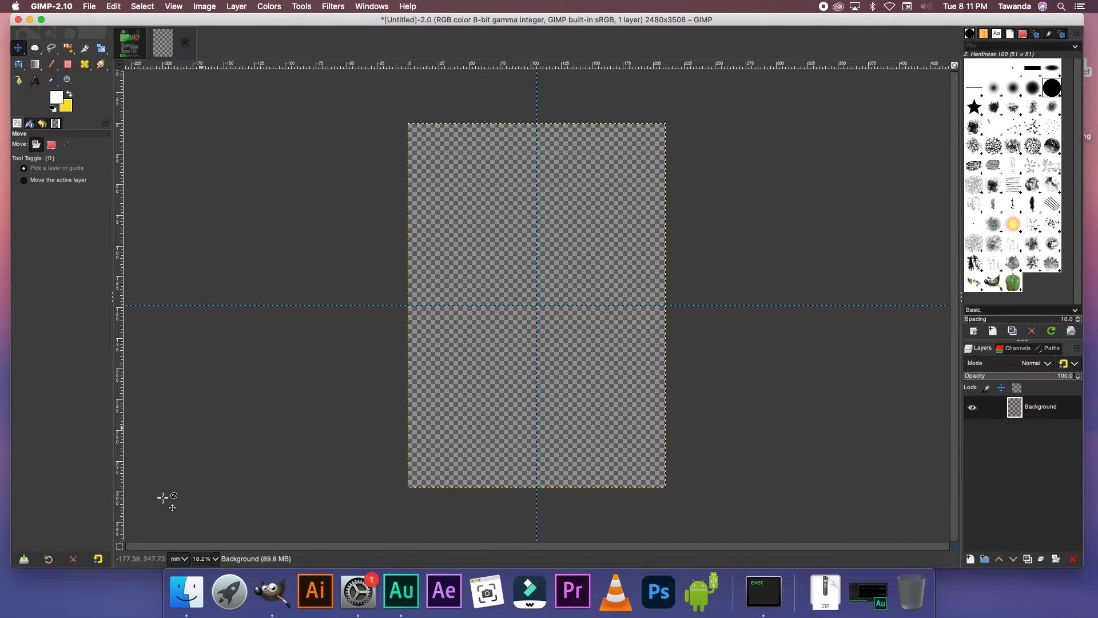
{"action": "left_click", "coordinate": [187, 592]}
{"action": "left_click_drag", "start_coordinate": [747, 277], "coordinate": [568, 221]}
{"action": "left_click_drag", "start_coordinate": [591, 269], "coordinate": [636, 166]}
Scale the chess photo up toward 243.42 × 162.43 mm from its corners.
{"action": "left_click", "coordinate": [102, 47]}
{"action": "left_click", "coordinate": [570, 199]}
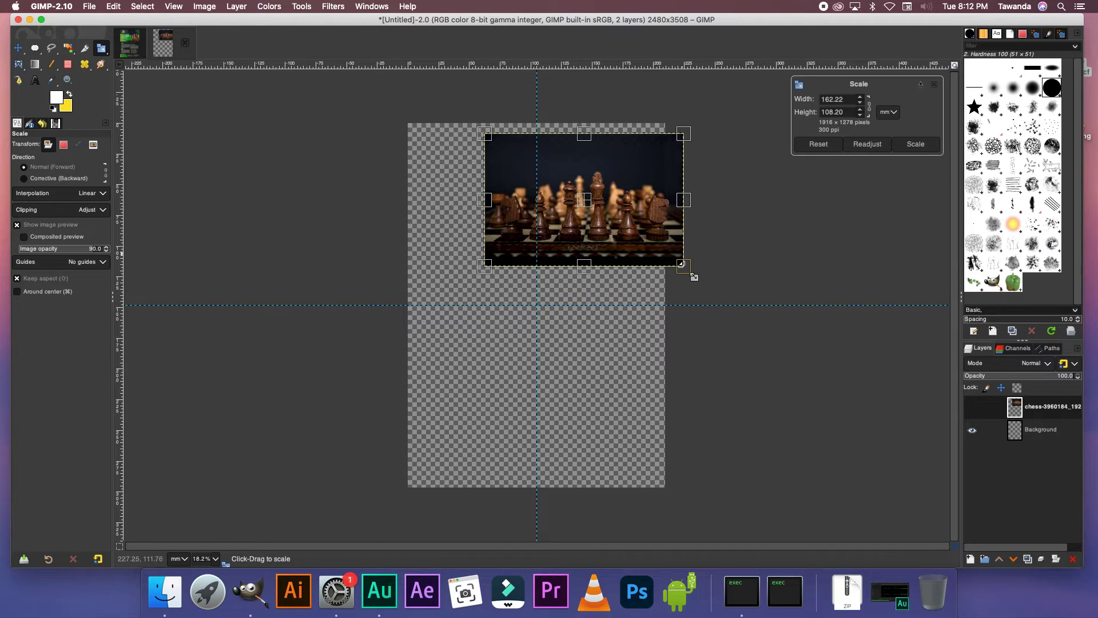
{"action": "left_click_drag", "start_coordinate": [689, 275], "coordinate": [770, 338]}
{"action": "left_click", "coordinate": [920, 147]}
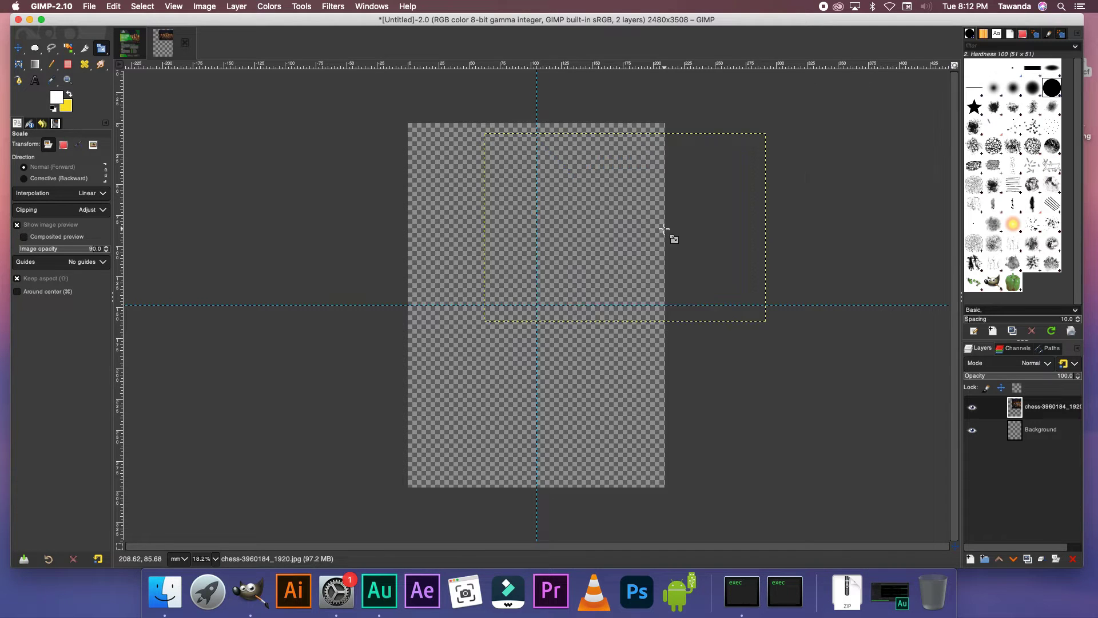
{"action": "left_click", "coordinate": [551, 153]}
{"action": "left_click_drag", "start_coordinate": [477, 133], "coordinate": [470, 116]}
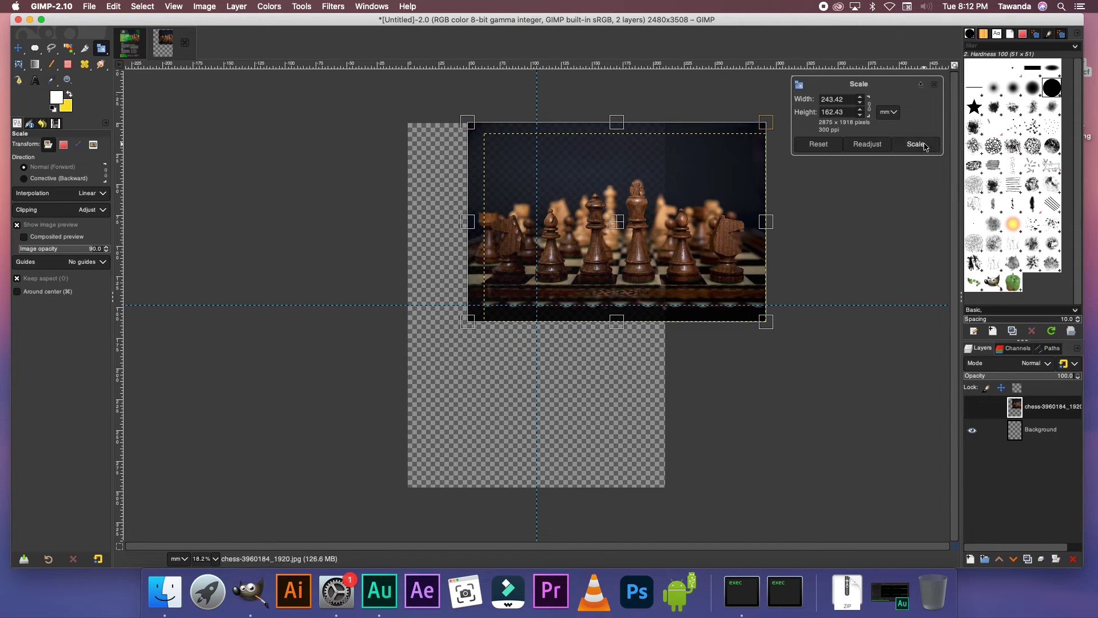
Confirm the photo's size, add a bg layer, and fill it with near-black 0a0a0a.
{"action": "key", "text": "Return"}
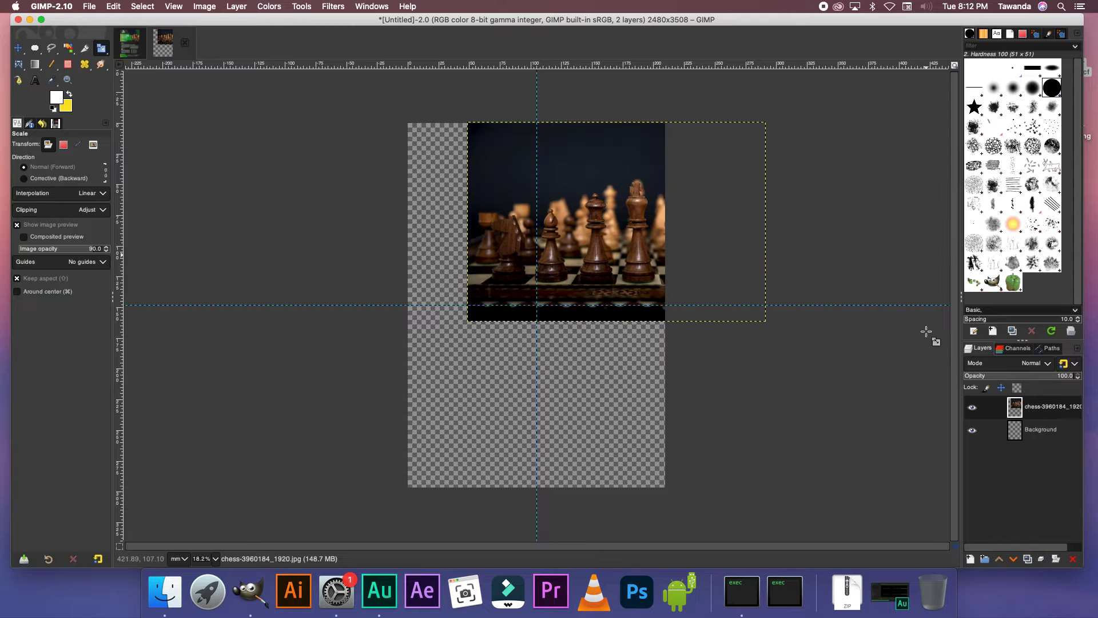
{"action": "left_click", "coordinate": [971, 559], "text": "shift"}
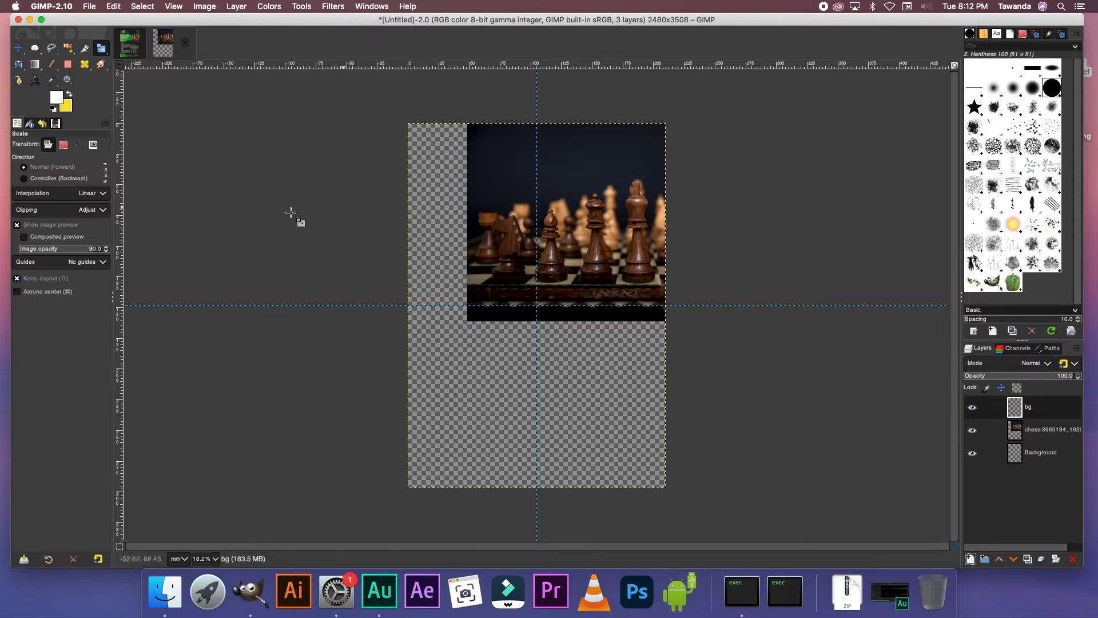
{"action": "left_click", "coordinate": [53, 109]}
{"action": "left_click", "coordinate": [62, 99]}
{"action": "left_click", "coordinate": [105, 131]}
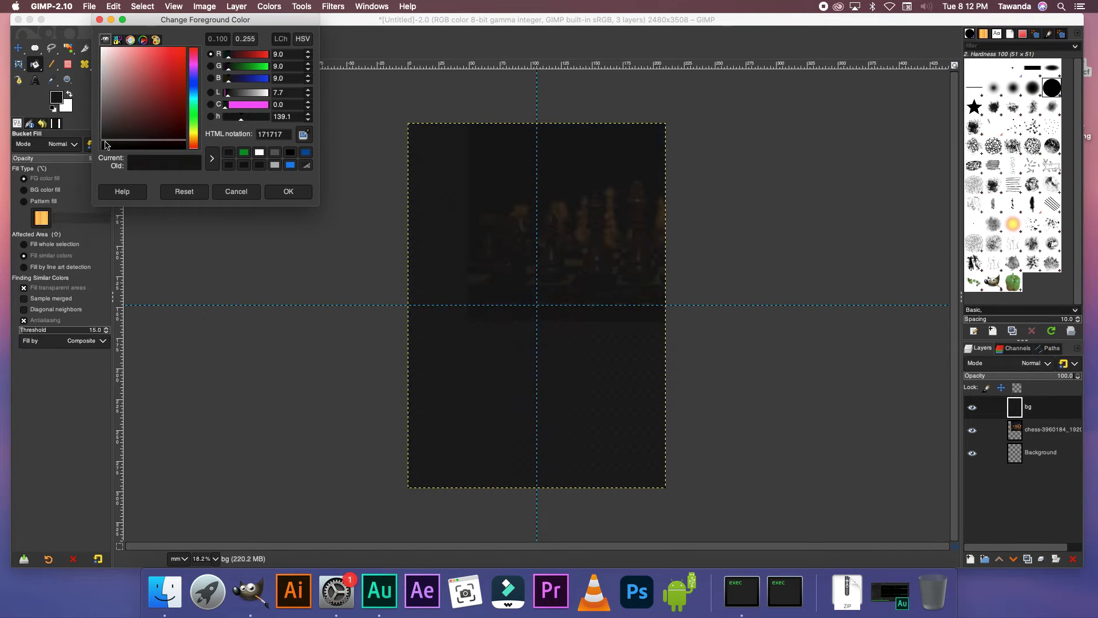
{"action": "left_click", "coordinate": [105, 147]}
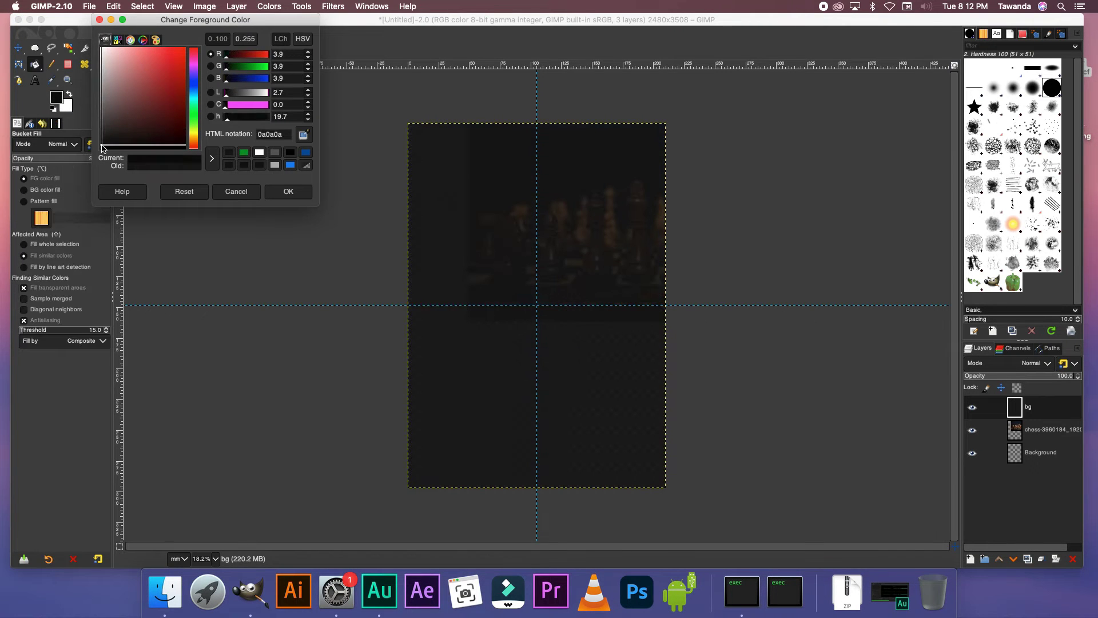
{"action": "key", "text": "Return"}
{"action": "left_click", "coordinate": [595, 336]}
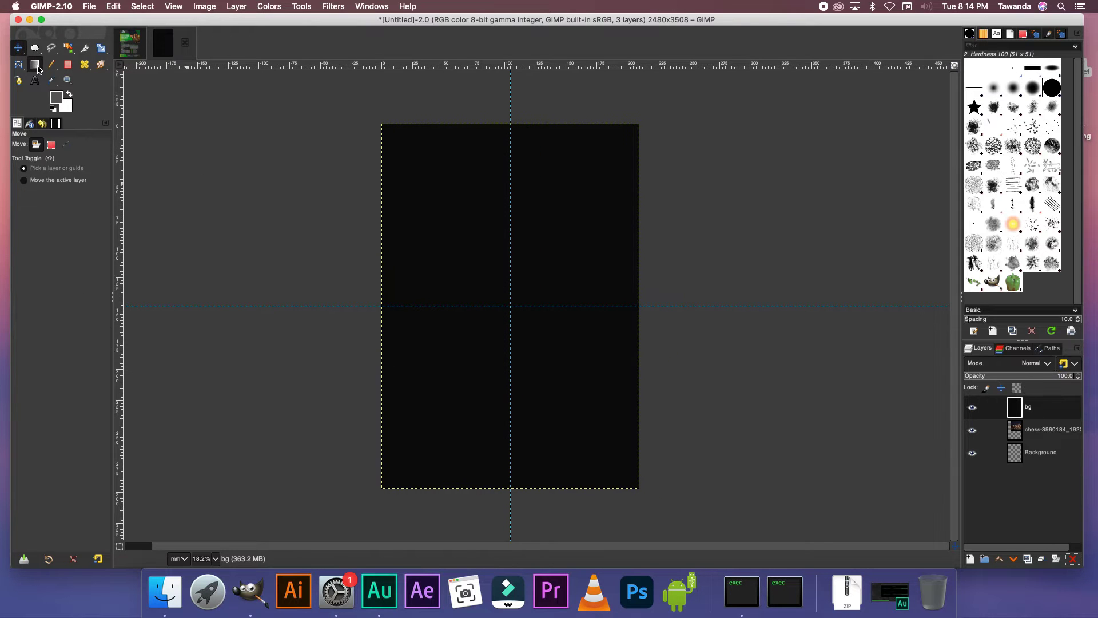
Draw a vertical dark-grey-to-black gradient from the top of the bg layer.
{"action": "left_click", "coordinate": [35, 64]}
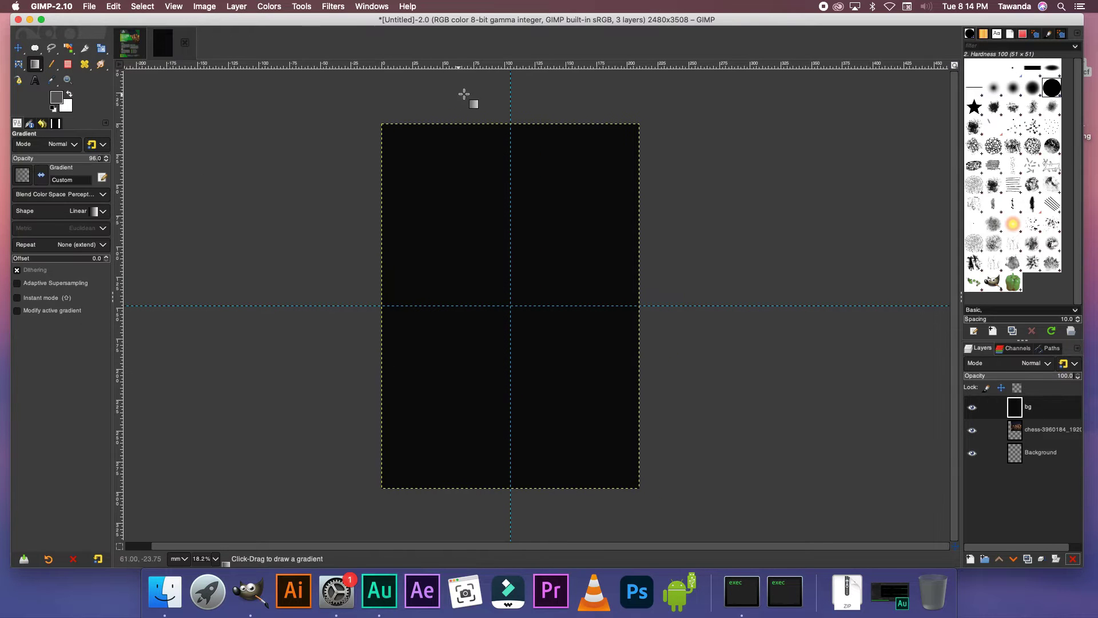
{"action": "left_click_drag", "start_coordinate": [511, 73], "coordinate": [512, 309]}
{"action": "scroll", "coordinate": [554, 301], "scroll_direction": "down", "scroll_amount": 2}
{"action": "left_click_drag", "start_coordinate": [537, 177], "coordinate": [540, 86]}
{"action": "left_click_drag", "start_coordinate": [537, 317], "coordinate": [544, 328]}
{"action": "scroll", "coordinate": [547, 100], "scroll_direction": "up", "scroll_amount": 1}
{"action": "left_click", "coordinate": [540, 108]}
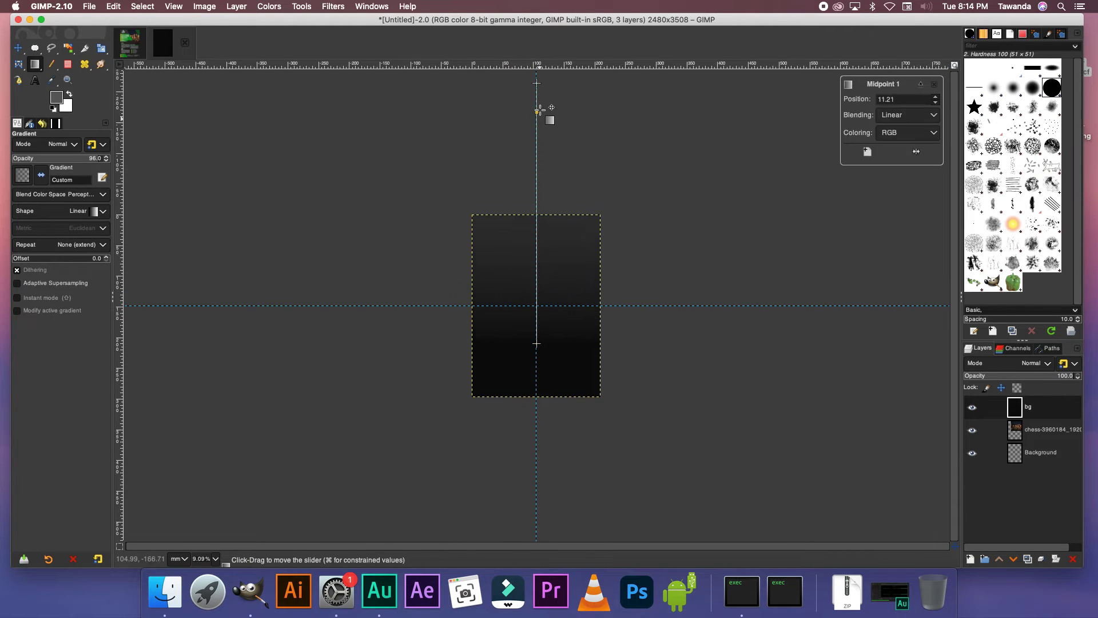
{"action": "key", "text": "m"}
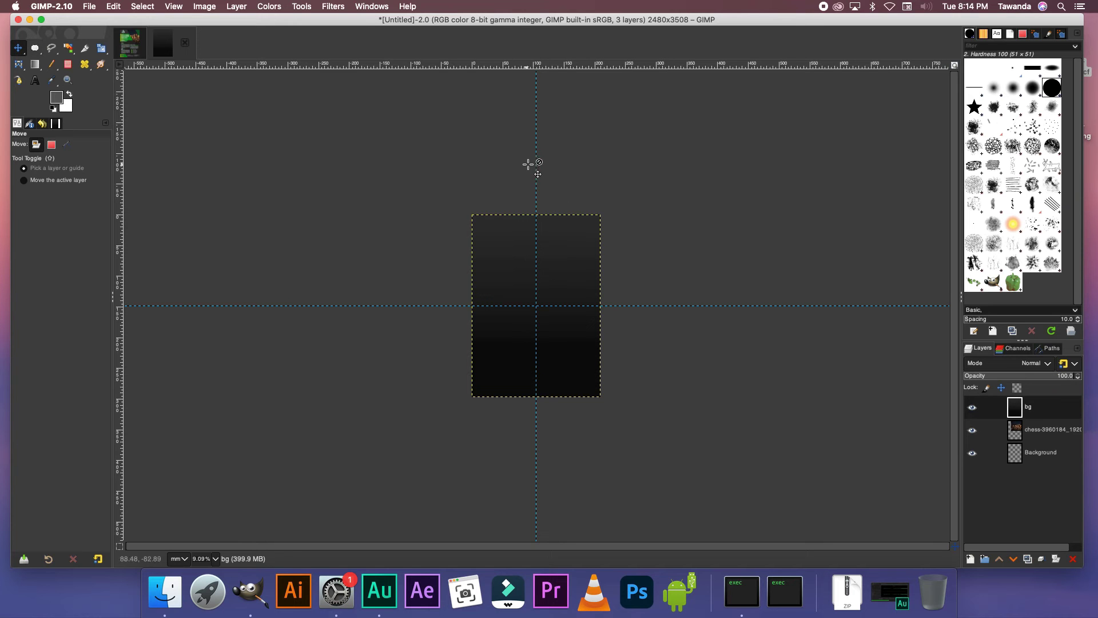
{"action": "left_click", "coordinate": [36, 65]}
{"action": "left_click", "coordinate": [23, 175]}
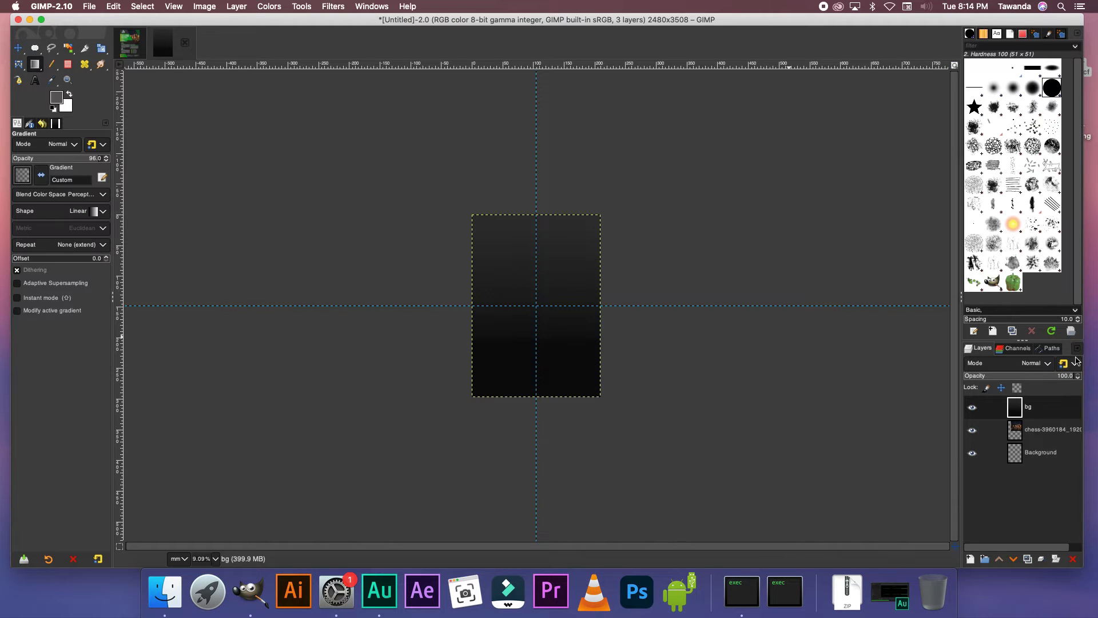
Add a white, full-opacity layer mask to bg and reset colours to black and white.
{"action": "right_click", "coordinate": [1055, 410]}
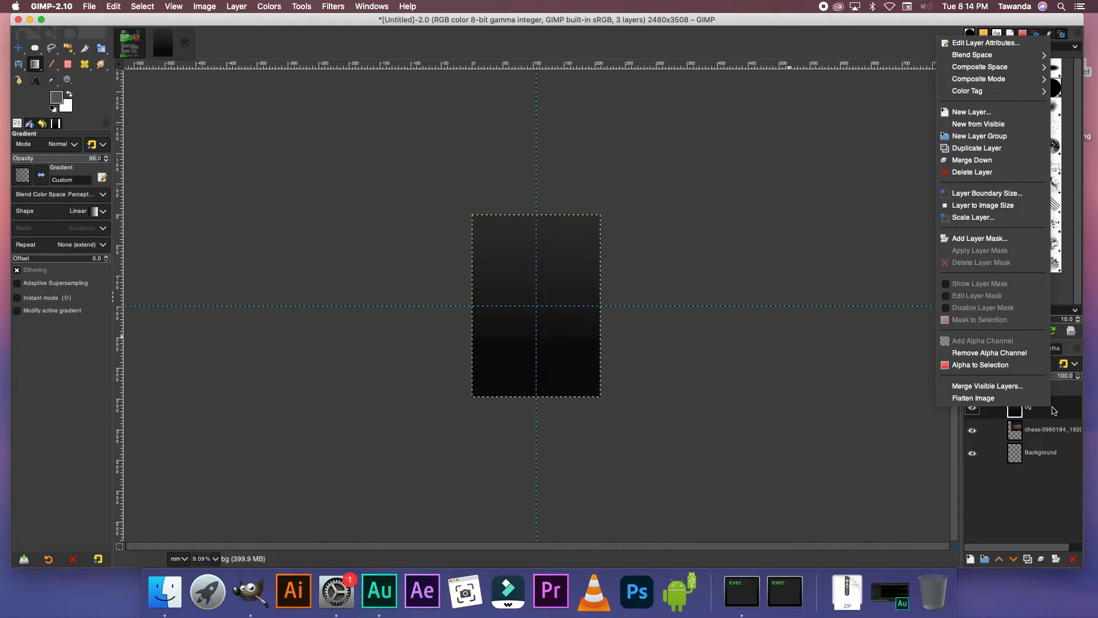
{"action": "left_click", "coordinate": [980, 239]}
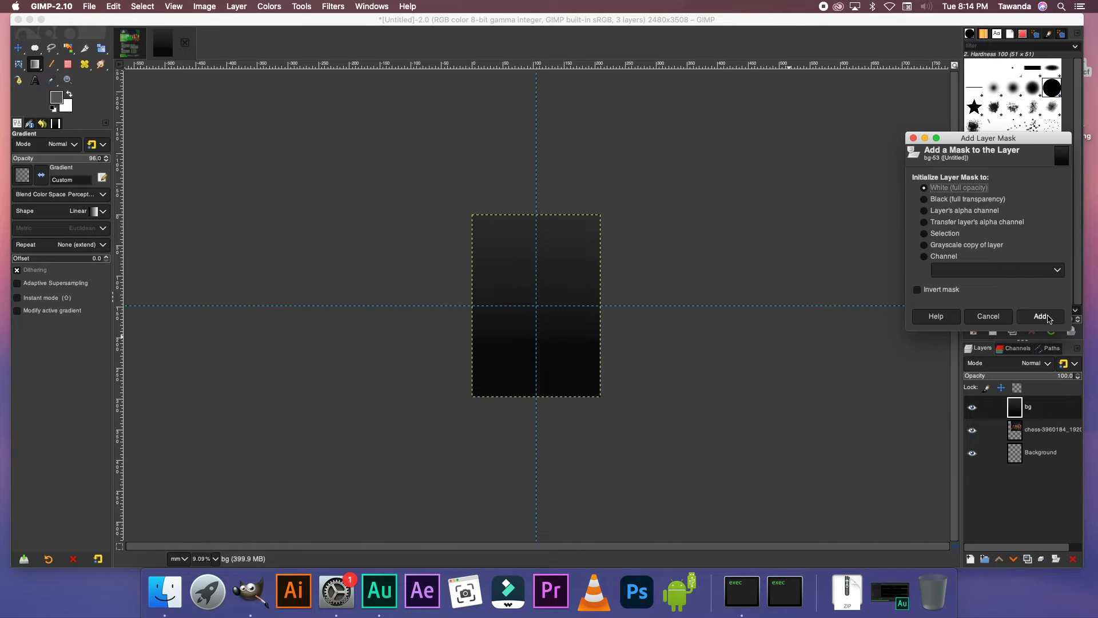
{"action": "left_click", "coordinate": [1041, 316]}
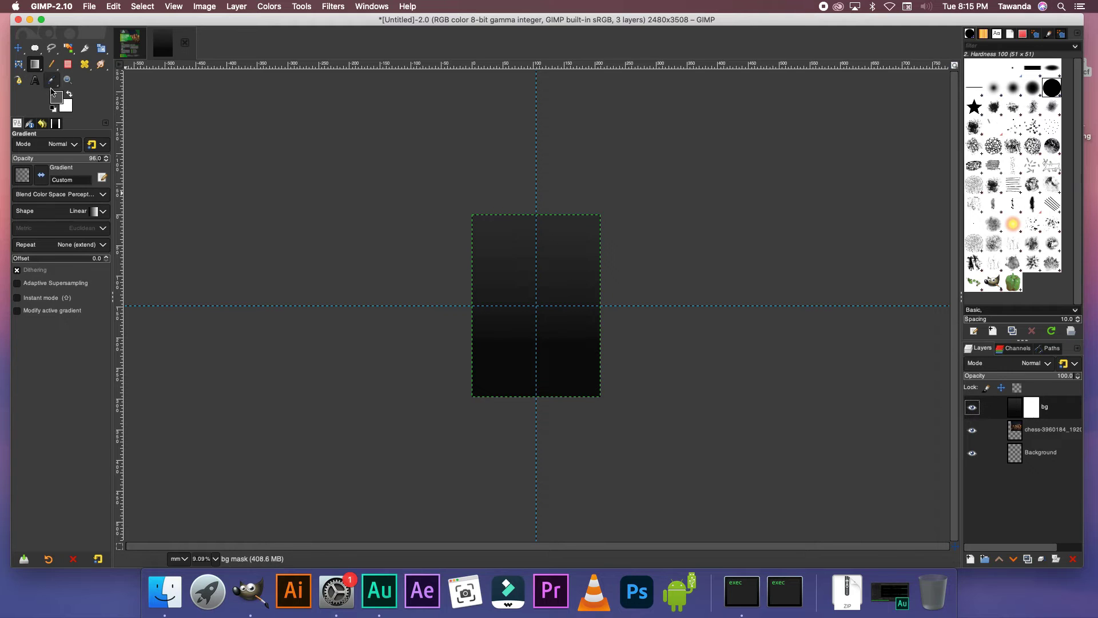
{"action": "left_click", "coordinate": [54, 109]}
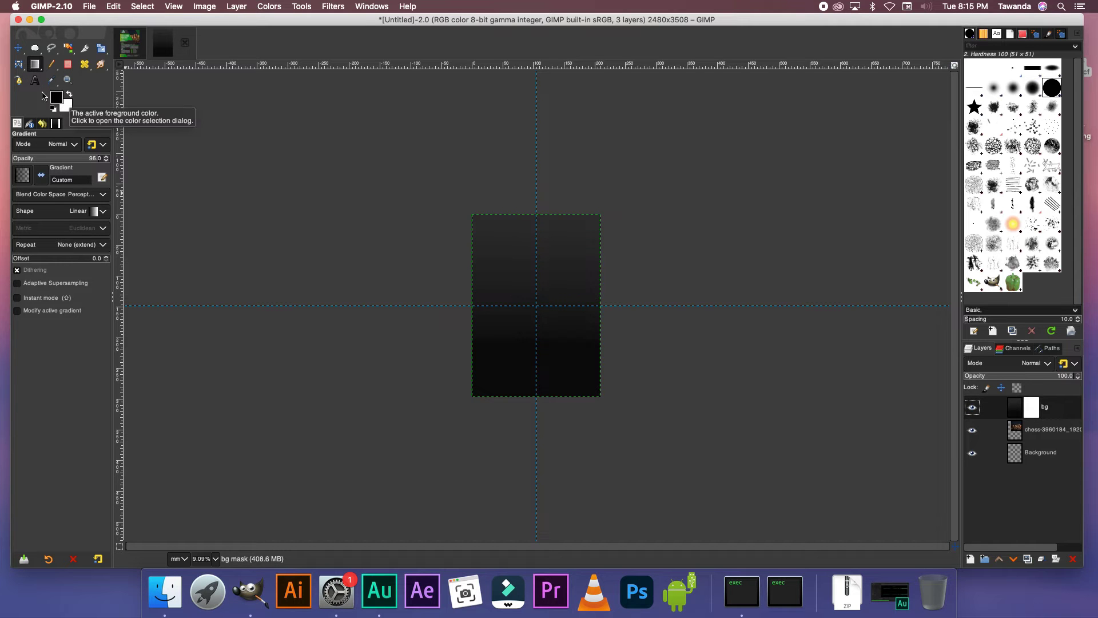
{"action": "left_click", "coordinate": [19, 82]}
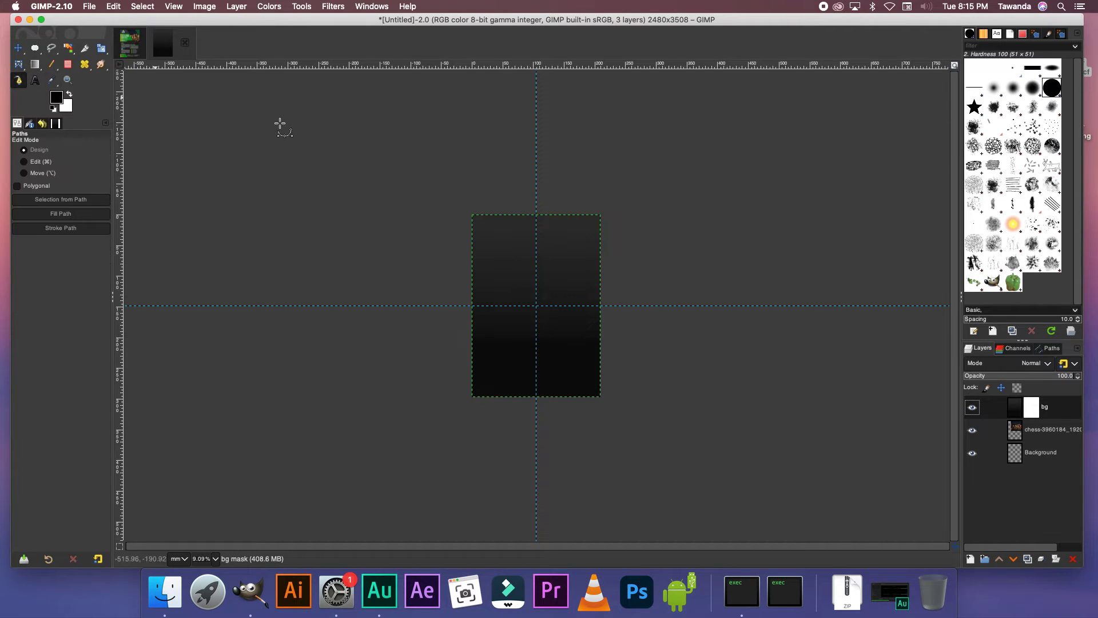
{"action": "scroll", "coordinate": [530, 211], "scroll_direction": "up", "scroll_amount": 3}
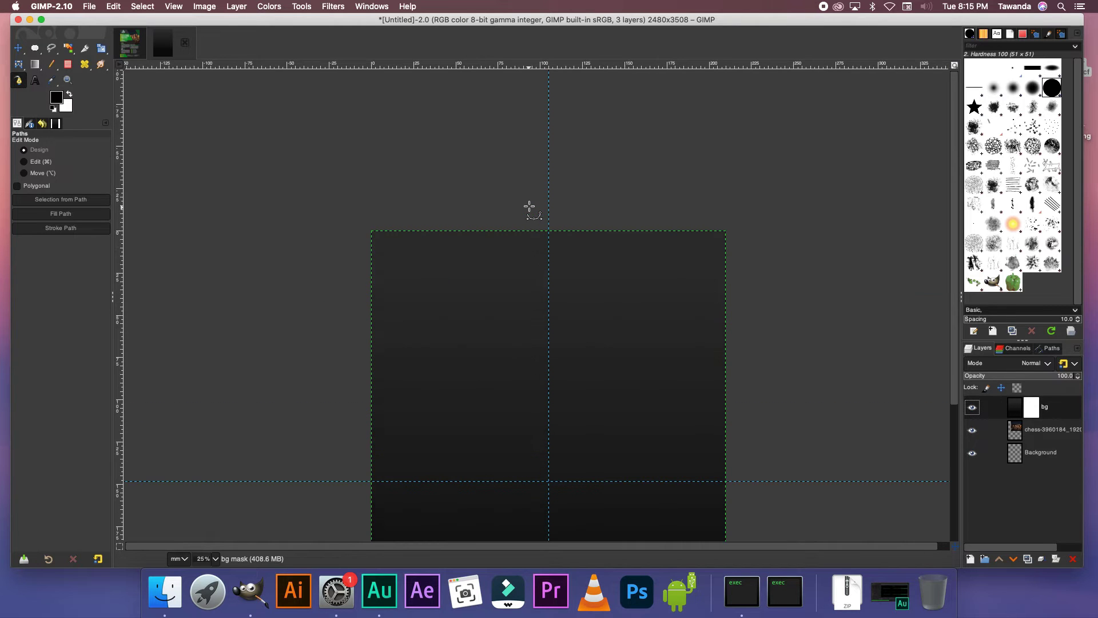
{"action": "scroll", "coordinate": [529, 212], "scroll_direction": "up", "scroll_amount": 2}
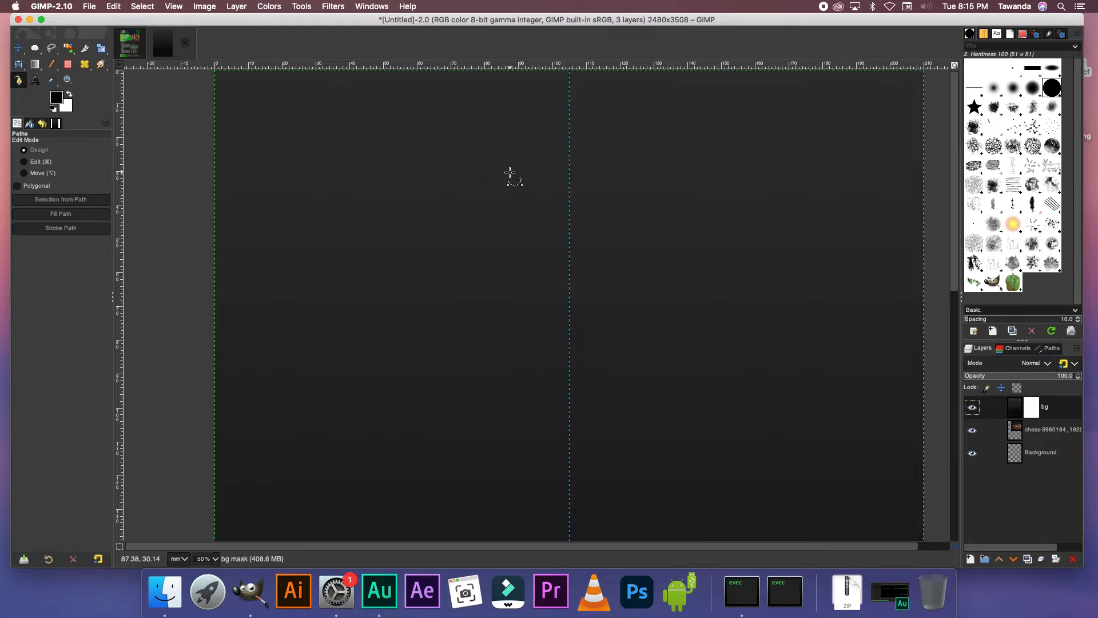
{"action": "scroll", "coordinate": [511, 172], "scroll_direction": "down", "scroll_amount": 3}
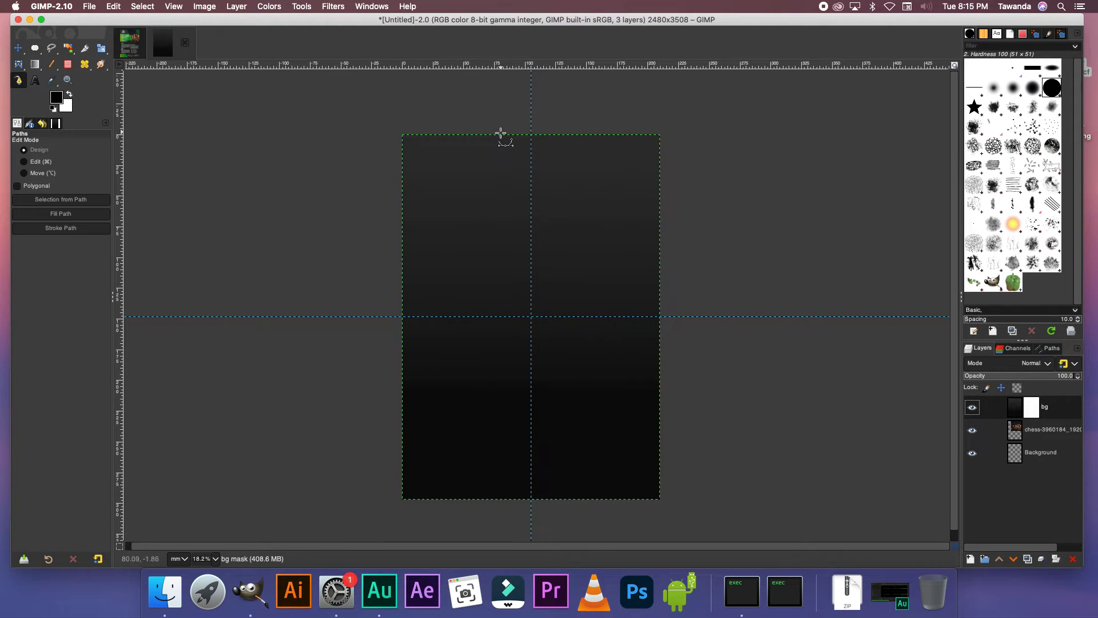
Trace a closed slanted path with a curved lower corner around the page's upper right.
{"action": "left_click", "coordinate": [503, 134]}
{"action": "left_click", "coordinate": [549, 289]}
{"action": "key", "text": "super+z"}
{"action": "left_click", "coordinate": [574, 293]}
{"action": "left_click", "coordinate": [605, 316]}
{"action": "left_click", "coordinate": [698, 317]}
{"action": "left_click", "coordinate": [679, 92]}
{"action": "left_click", "coordinate": [502, 134], "text": "super"}
{"action": "scroll", "coordinate": [591, 309], "scroll_direction": "up", "scroll_amount": 2}
{"action": "scroll", "coordinate": [592, 309], "scroll_direction": "up", "scroll_amount": 2}
{"action": "left_click_drag", "start_coordinate": [594, 307], "coordinate": [564, 308]}
{"action": "left_click_drag", "start_coordinate": [624, 373], "coordinate": [566, 341]}
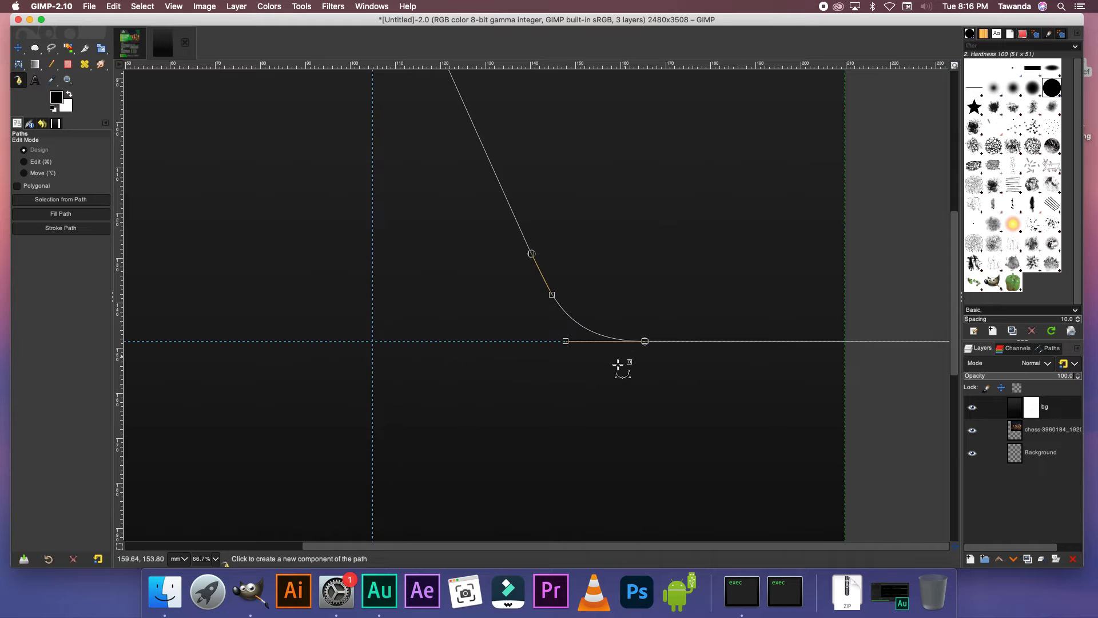
{"action": "key", "text": "super"}
{"action": "scroll", "coordinate": [593, 321], "scroll_direction": "down", "scroll_amount": 4}
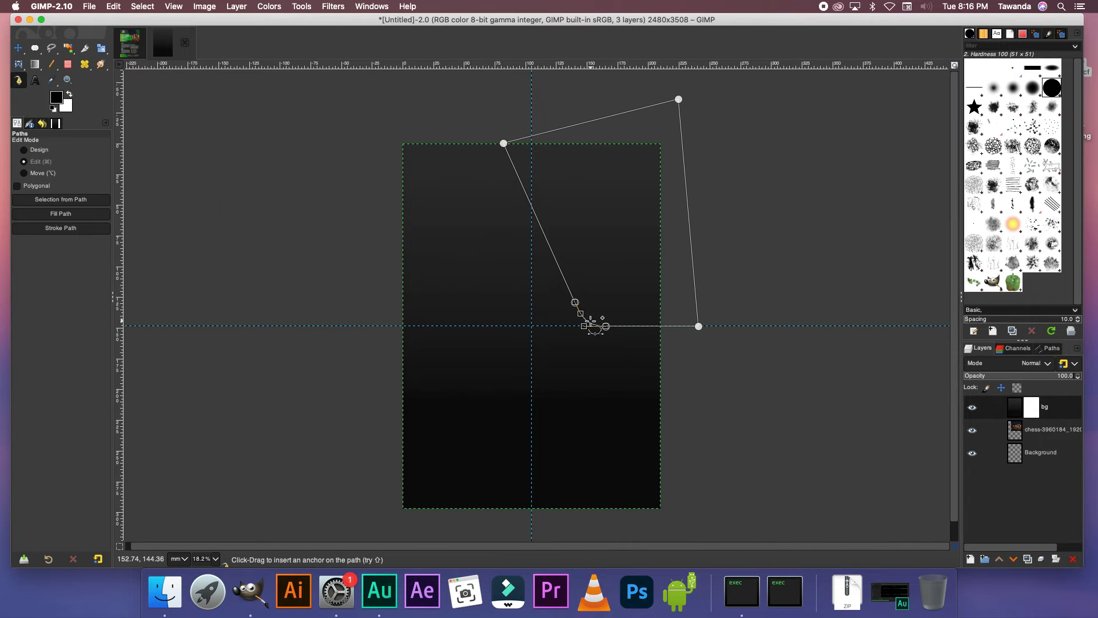
Turn the path into a selection, fill it on the bg mask, and deselect.
{"action": "key", "text": "shift+v"}
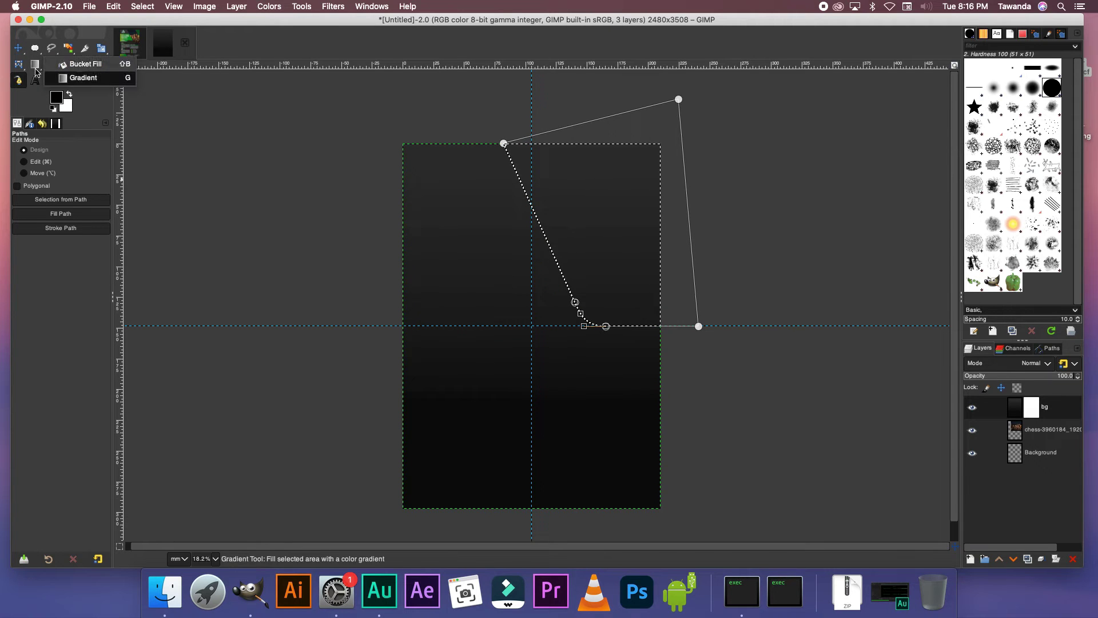
{"action": "key", "text": "shift+b"}
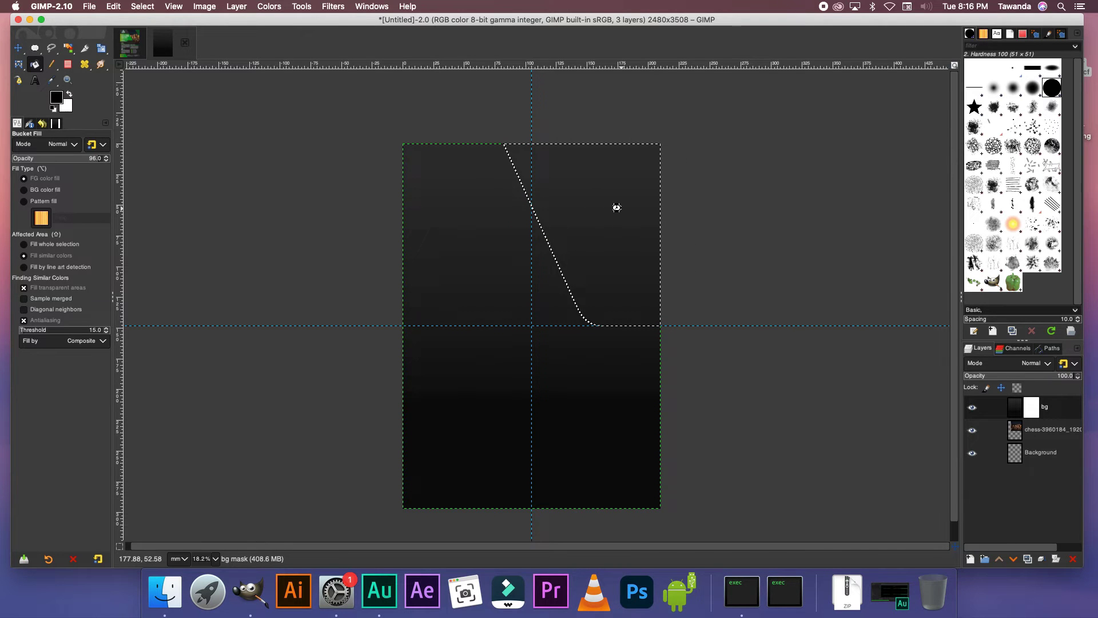
{"action": "left_click", "coordinate": [621, 209]}
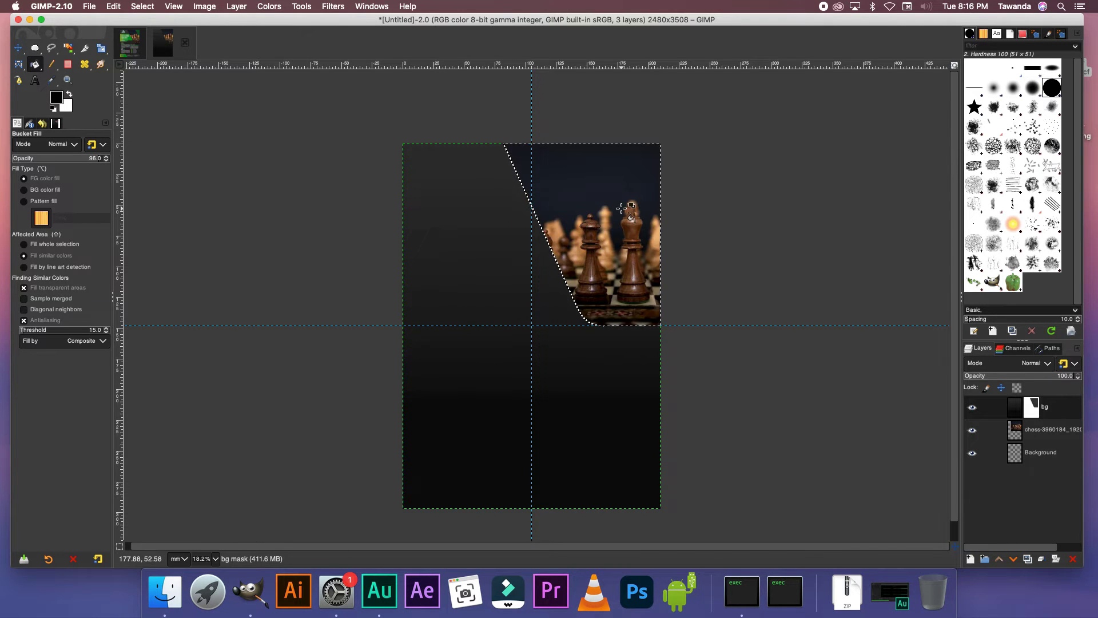
{"action": "key", "text": "ctrl"}
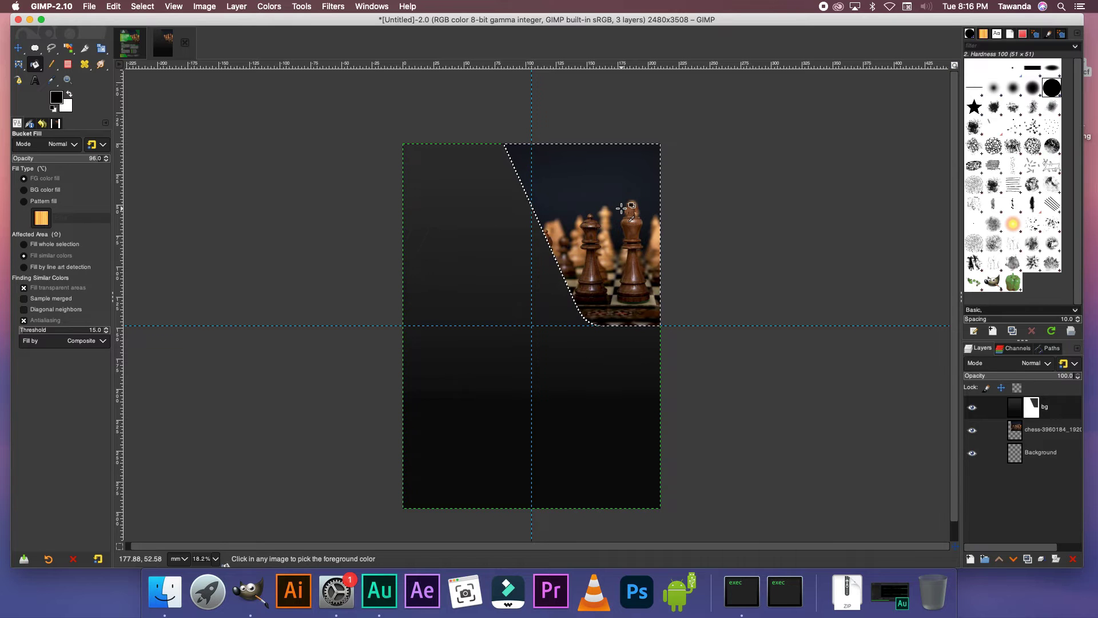
{"action": "key", "text": "ctrl+shift+a"}
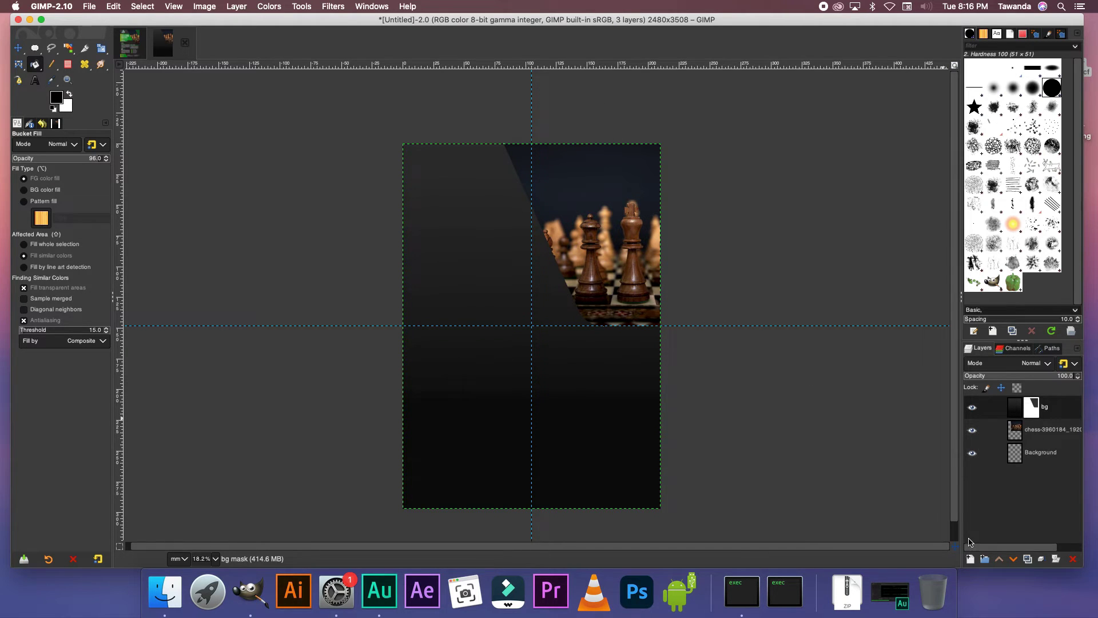
Create a shape 1 layer and fill a tall rectangle selection on it with green 009822.
{"action": "left_click", "coordinate": [972, 559]}
{"action": "type", "text": "shape 1"}
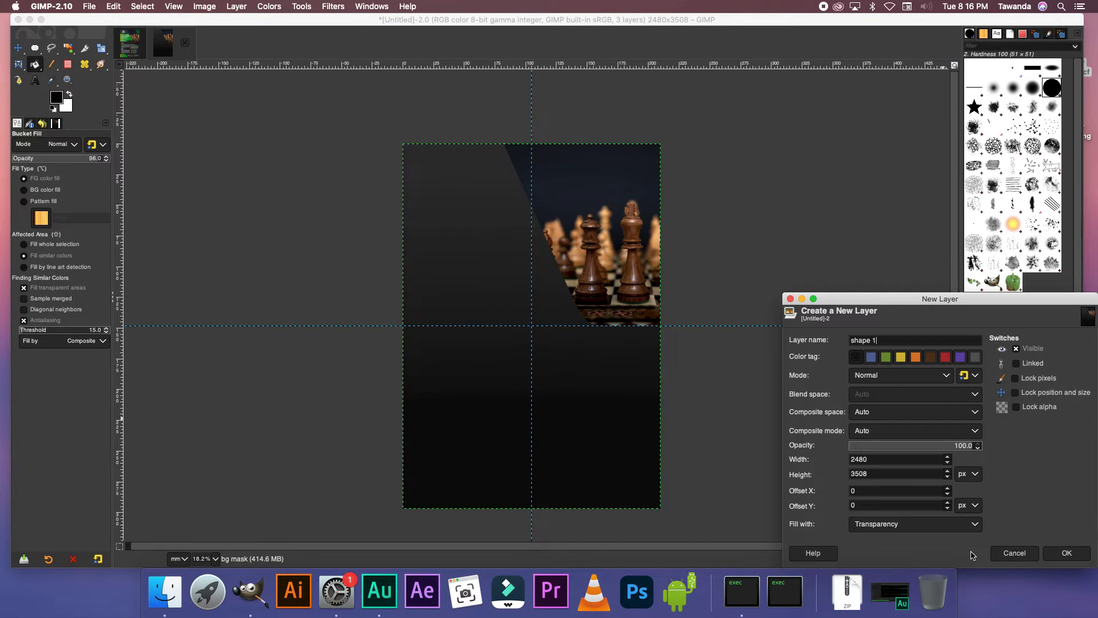
{"action": "key", "text": "Return"}
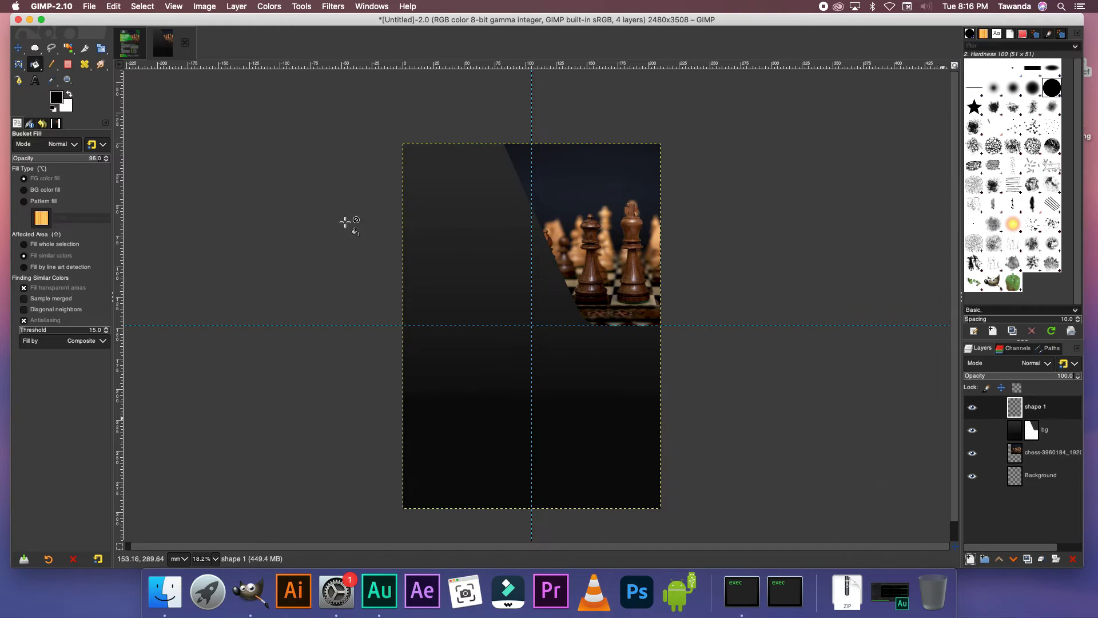
{"action": "left_click", "coordinate": [34, 47]}
{"action": "left_click", "coordinate": [67, 47]}
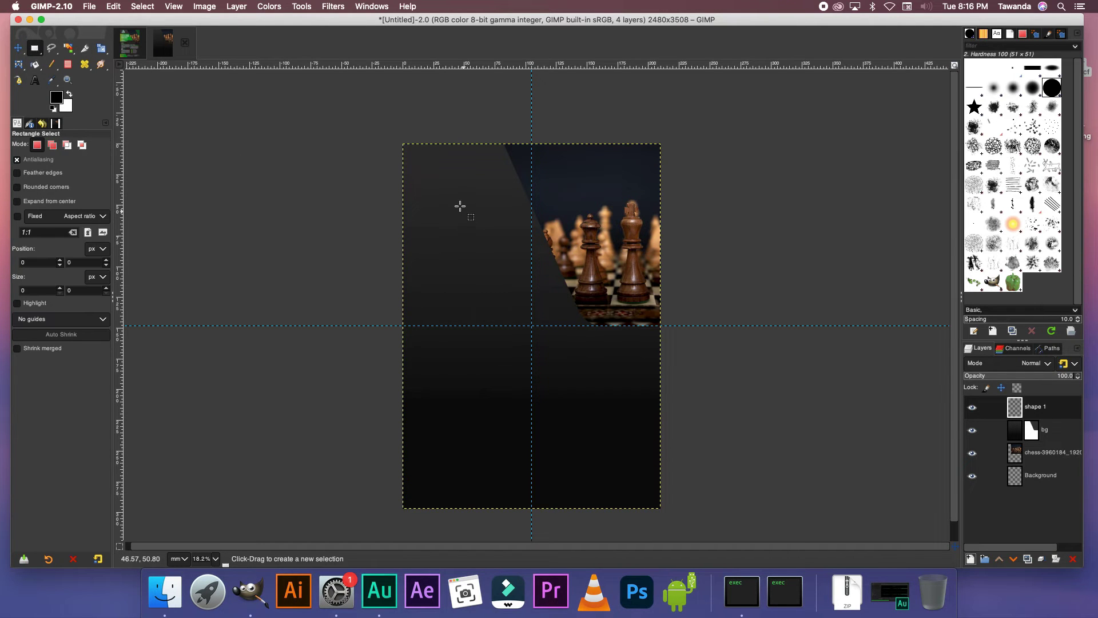
{"action": "left_click_drag", "start_coordinate": [459, 205], "coordinate": [634, 424]}
{"action": "left_click", "coordinate": [60, 100]}
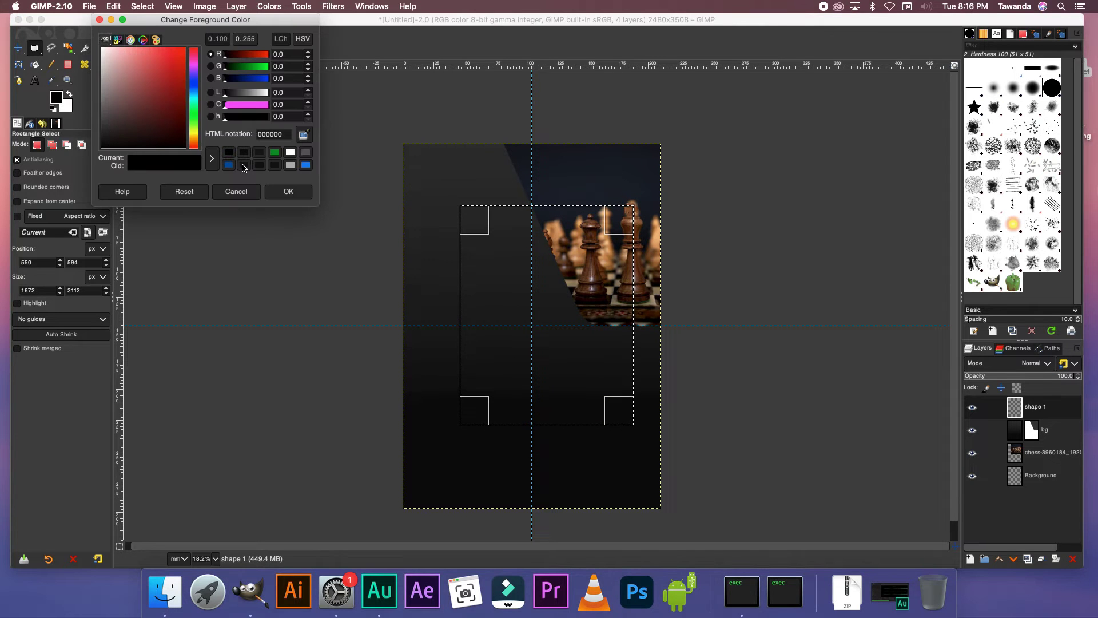
{"action": "left_click", "coordinate": [276, 153]}
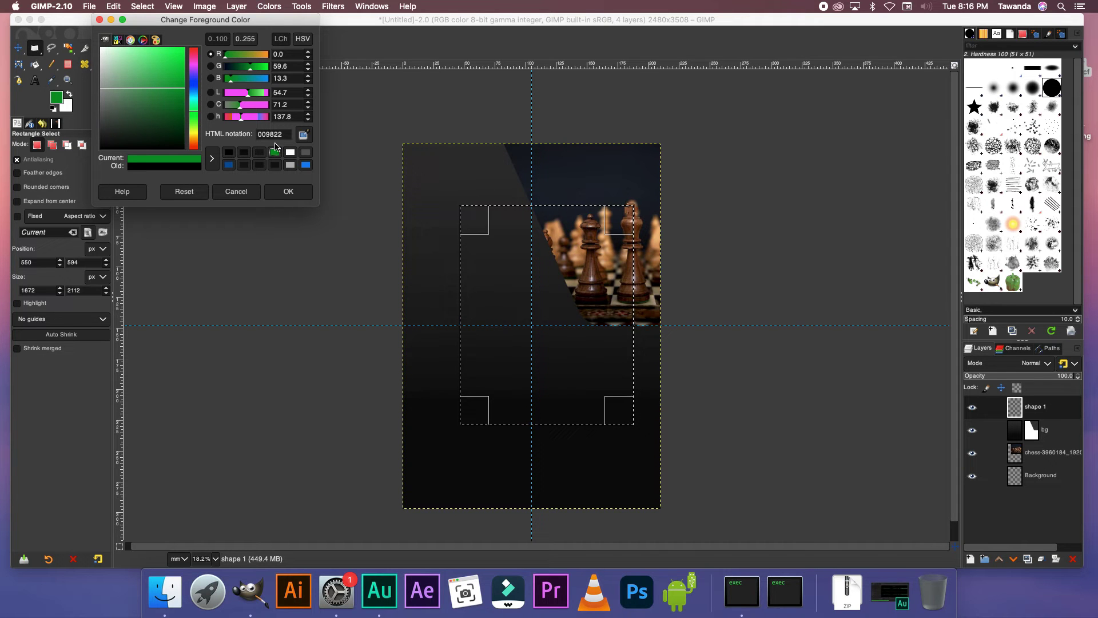
{"action": "left_click", "coordinate": [289, 193]}
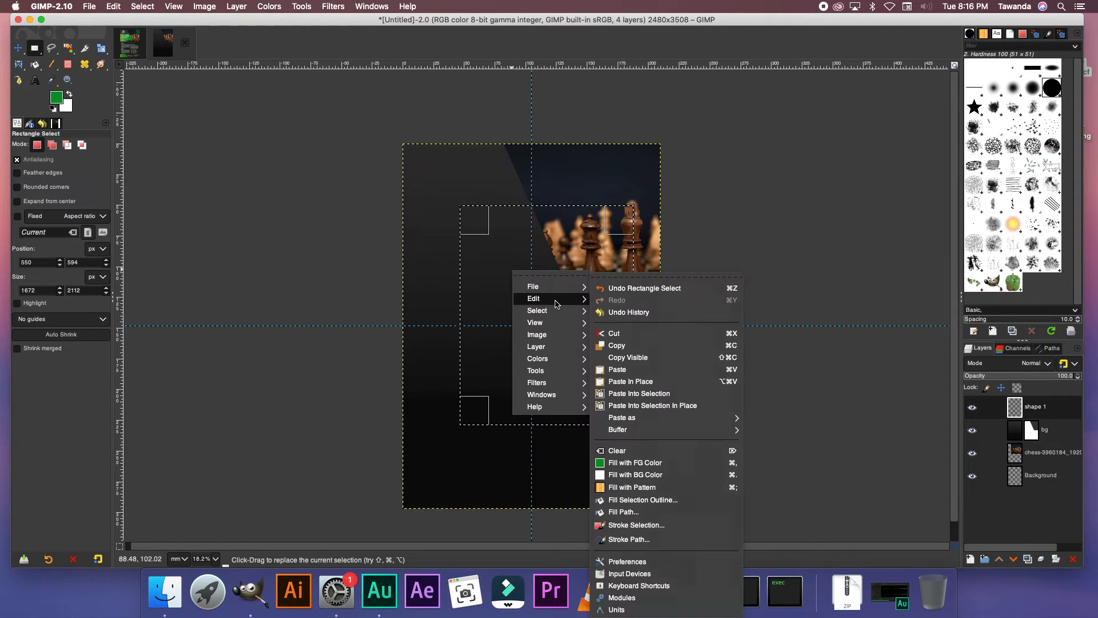
{"action": "left_click", "coordinate": [666, 464]}
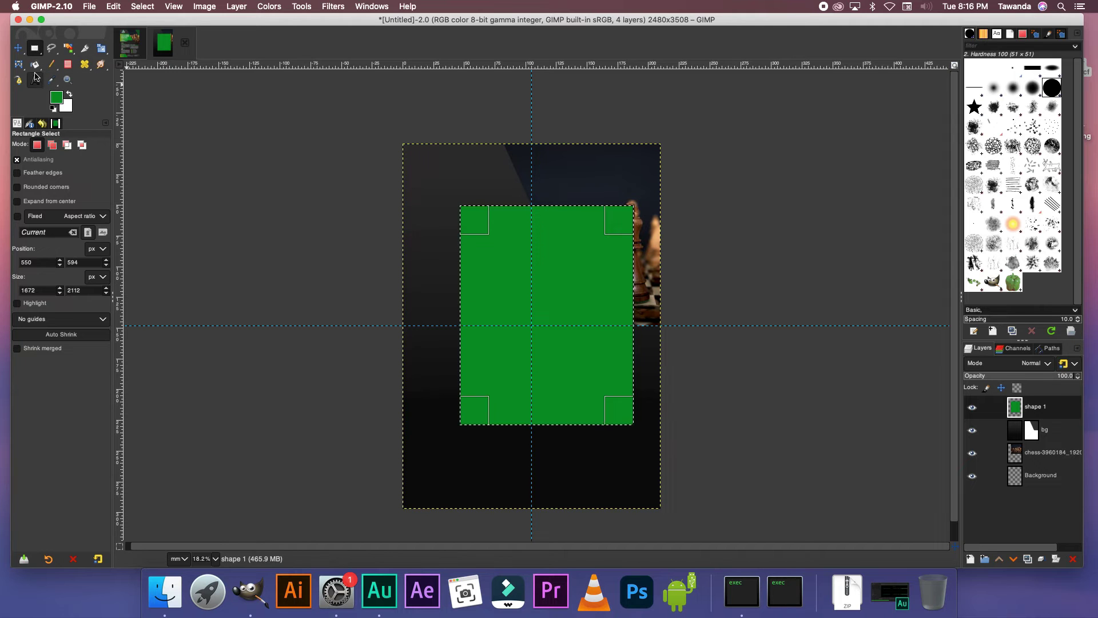
{"action": "left_click", "coordinate": [520, 293]}
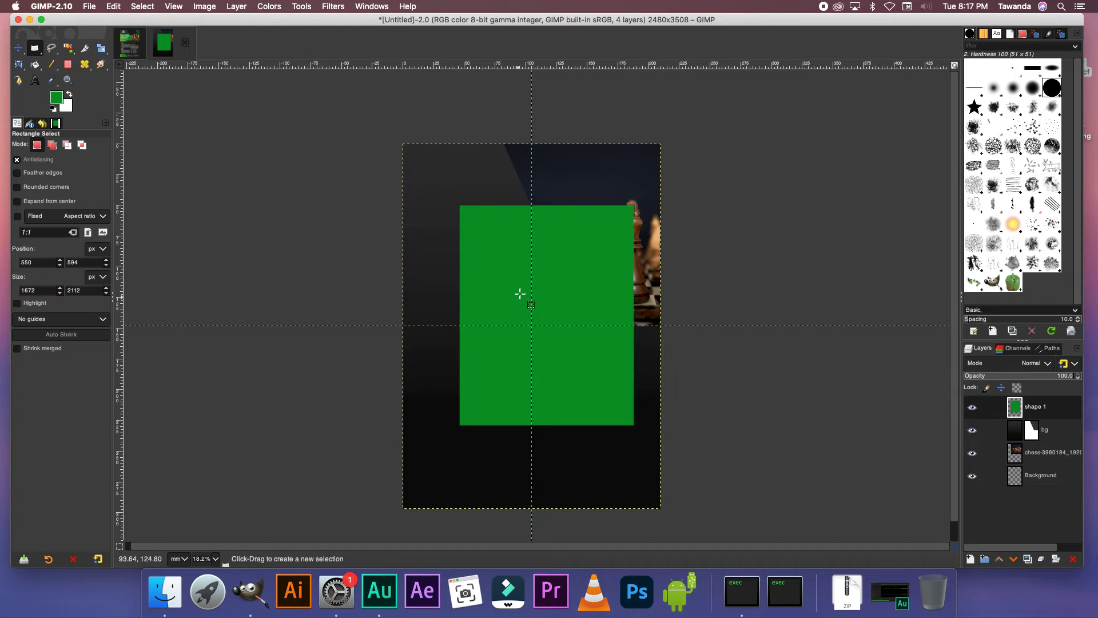
Rotate the green rectangle about -26°, push it into the top-right corner, and set 30% opacity.
{"action": "left_click", "coordinate": [18, 47]}
{"action": "left_click_drag", "start_coordinate": [596, 252], "coordinate": [668, 116]}
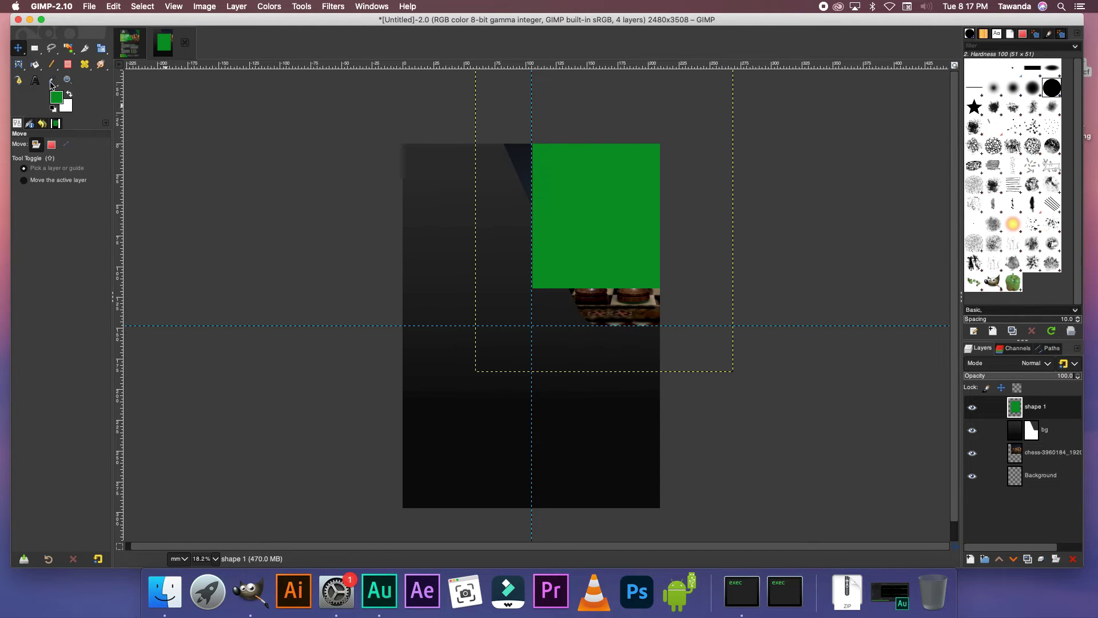
{"action": "key", "text": "shift+r"}
{"action": "left_click_drag", "start_coordinate": [483, 302], "coordinate": [515, 396]}
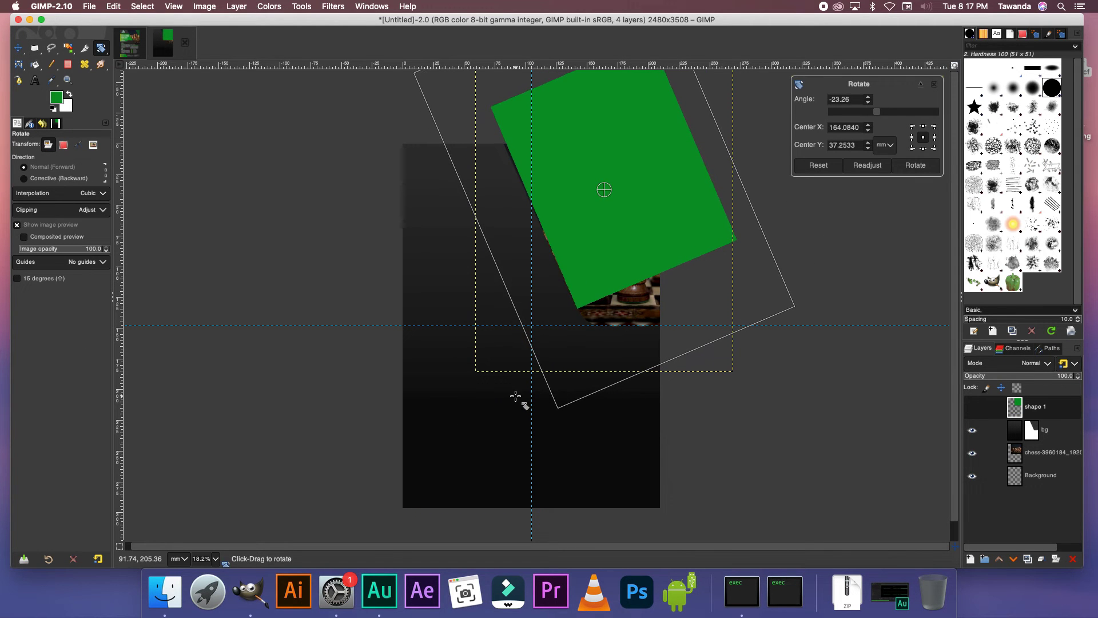
{"action": "left_click", "coordinate": [915, 164]}
{"action": "key", "text": "m"}
{"action": "left_click_drag", "start_coordinate": [601, 209], "coordinate": [712, 210]}
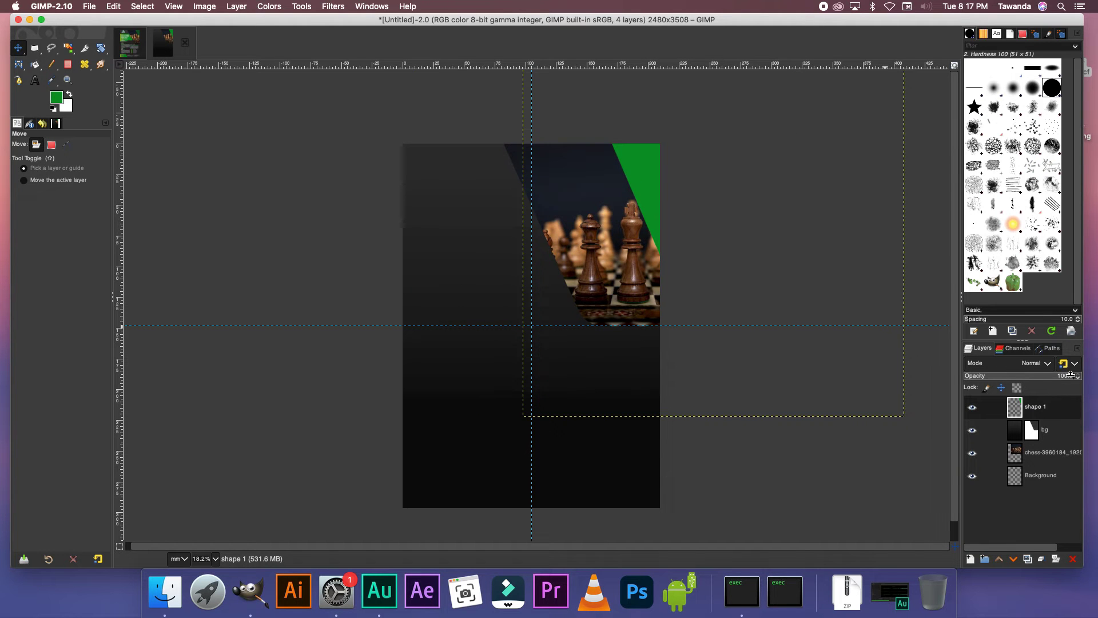
{"action": "type", "text": "30"}
{"action": "key", "text": "Return"}
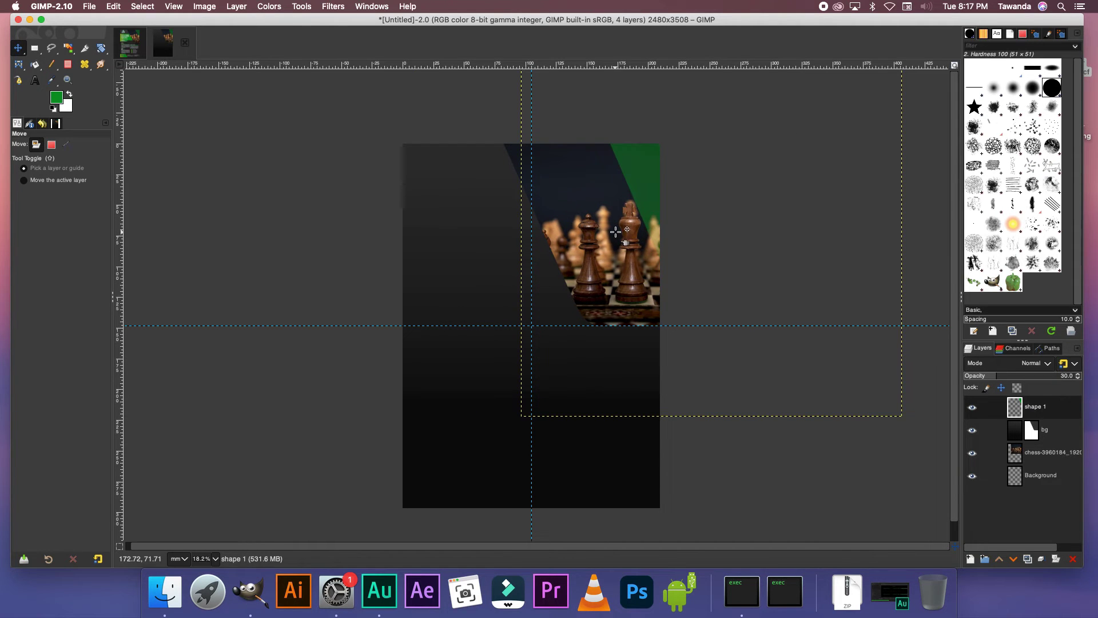
After checking the reference flyer, add horizontal guides at 47.5 mm and 125.31 mm.
{"action": "left_click", "coordinate": [134, 44]}
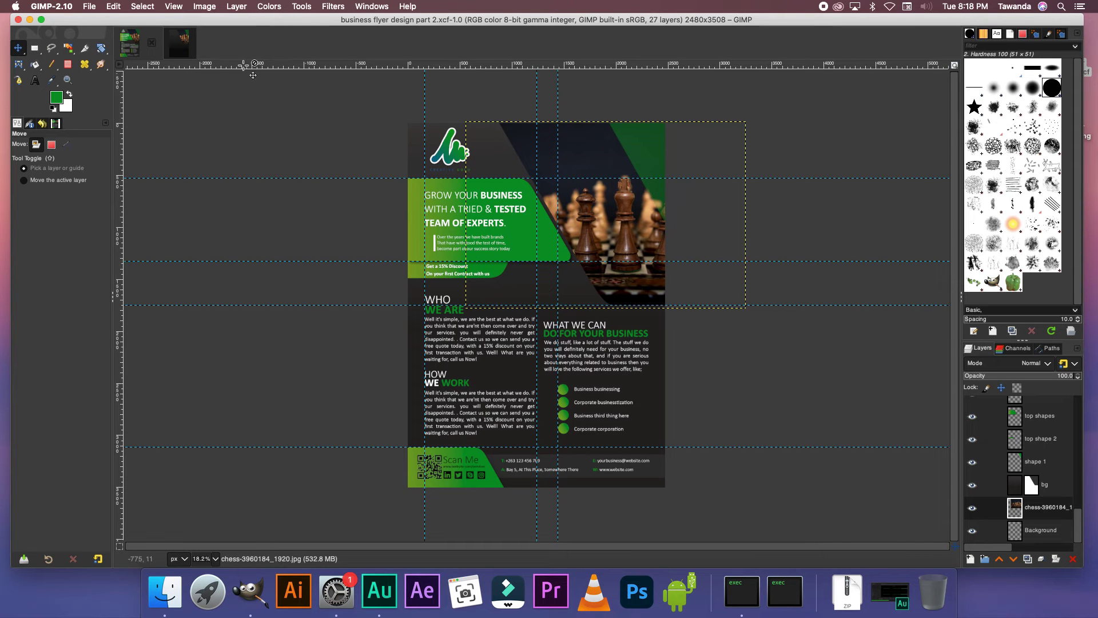
{"action": "left_click", "coordinate": [183, 42]}
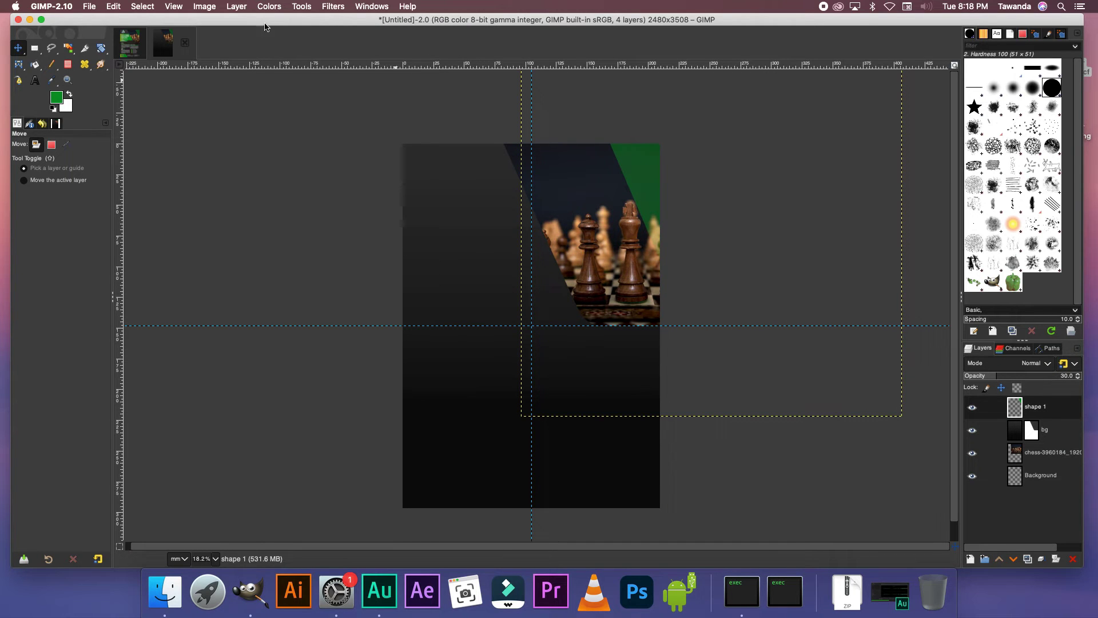
{"action": "left_click_drag", "start_coordinate": [418, 67], "coordinate": [424, 202]}
{"action": "left_click_drag", "start_coordinate": [443, 69], "coordinate": [454, 298]}
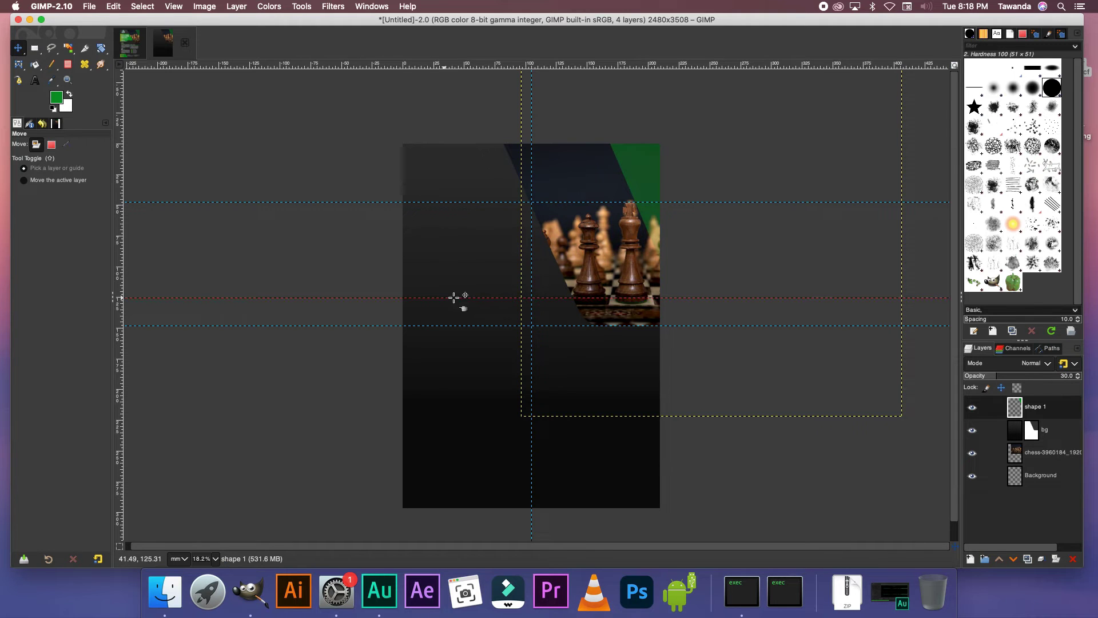
{"action": "left_click", "coordinate": [968, 560]}
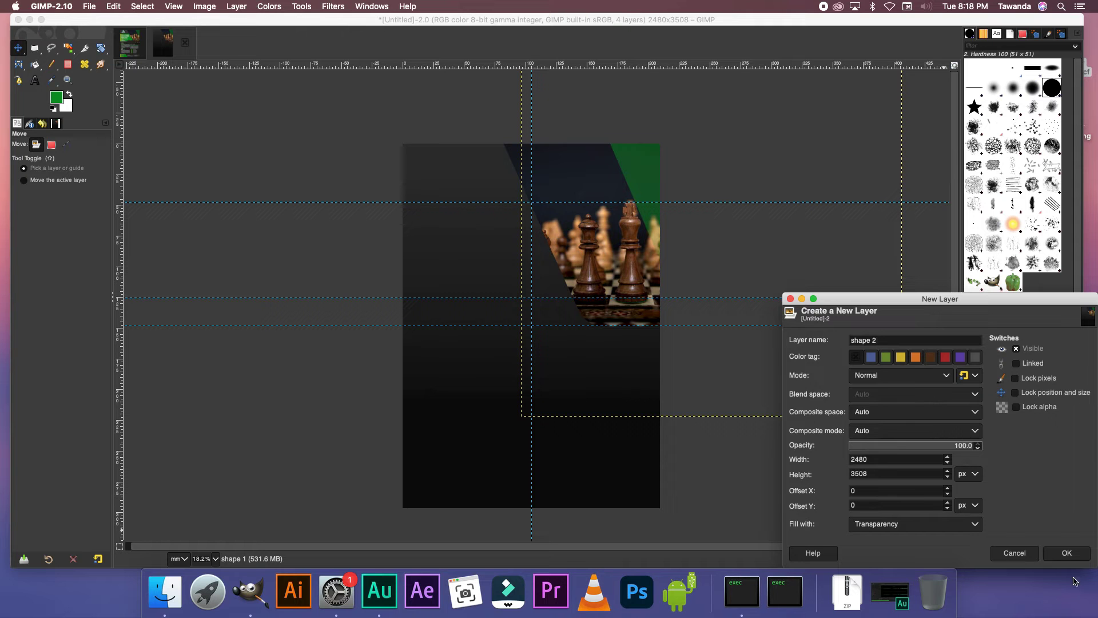
Create the shape 2 layer, add a vertical guide, and place path points along the guides.
{"action": "left_click", "coordinate": [1066, 557]}
{"action": "key", "text": "b"}
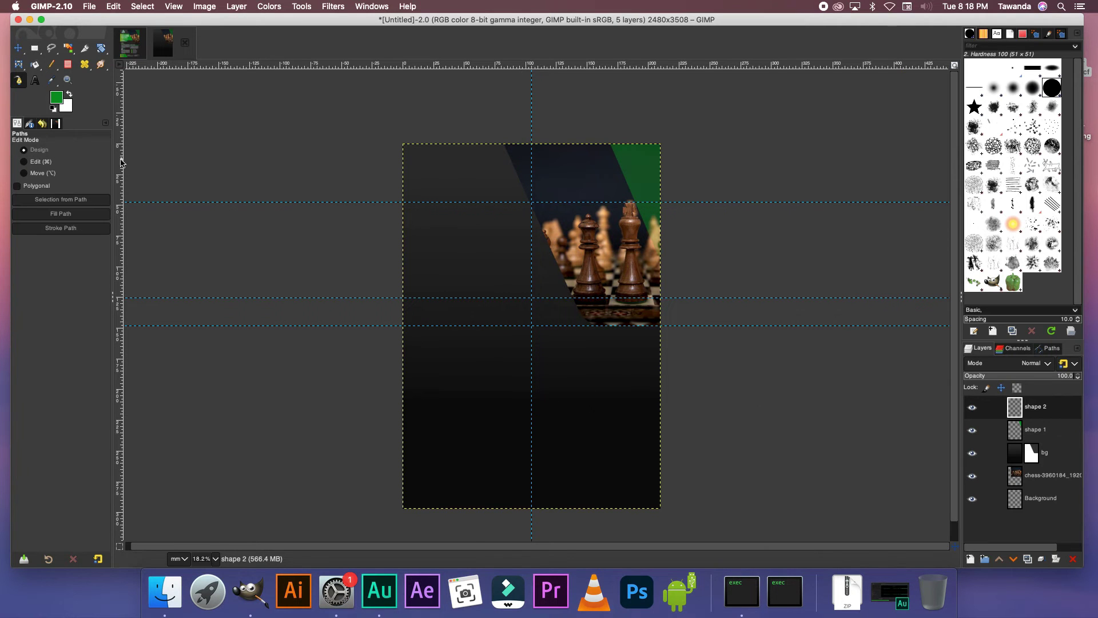
{"action": "left_click_drag", "start_coordinate": [120, 163], "coordinate": [551, 258]}
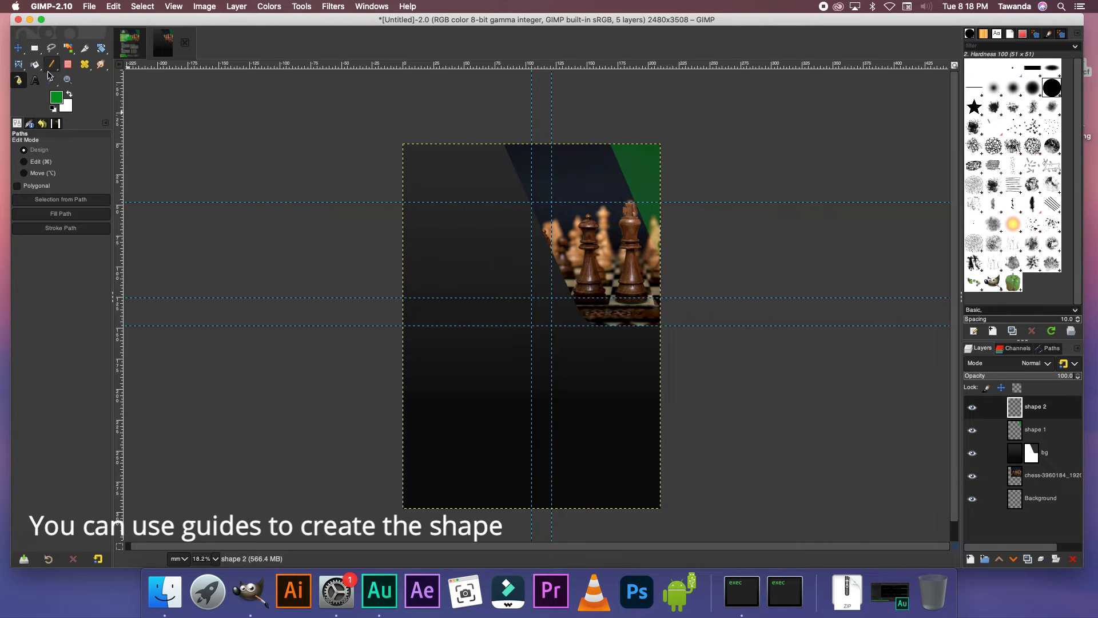
{"action": "left_click", "coordinate": [392, 202]}
{"action": "left_click", "coordinate": [517, 202]}
{"action": "scroll", "coordinate": [532, 216], "scroll_direction": "up", "scroll_amount": 3}
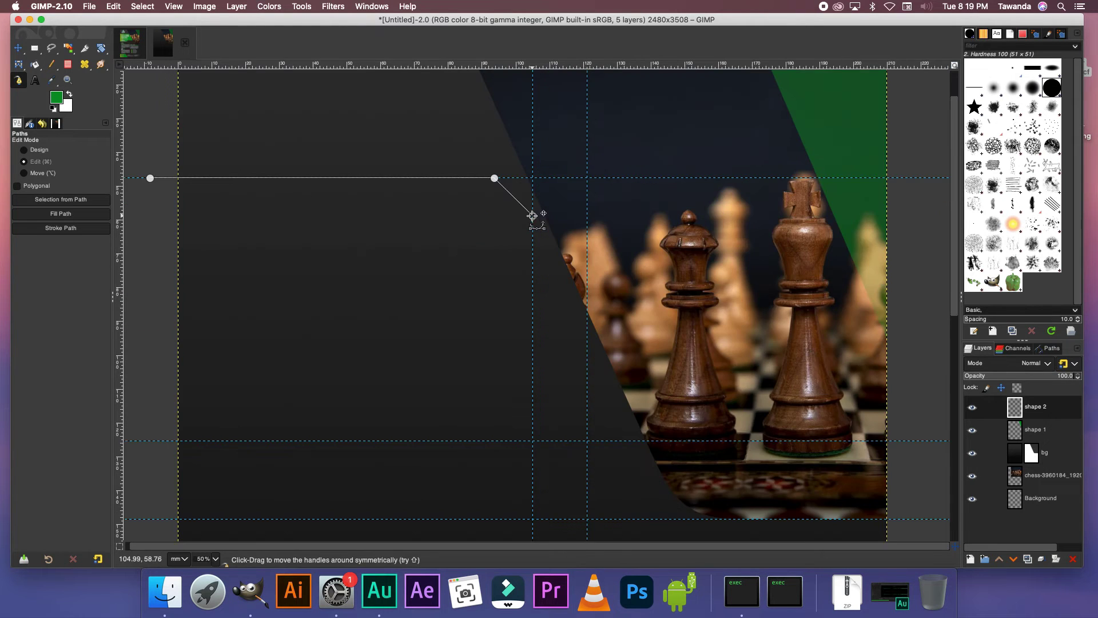
{"action": "left_click", "coordinate": [633, 441]}
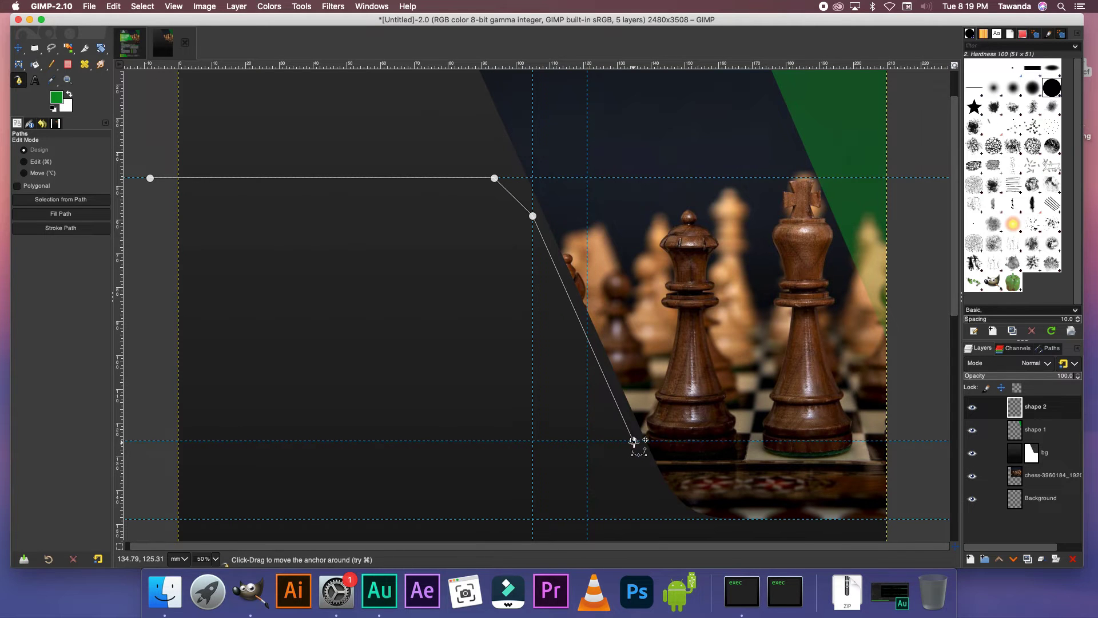
{"action": "scroll", "coordinate": [561, 448], "scroll_direction": "down", "scroll_amount": 1}
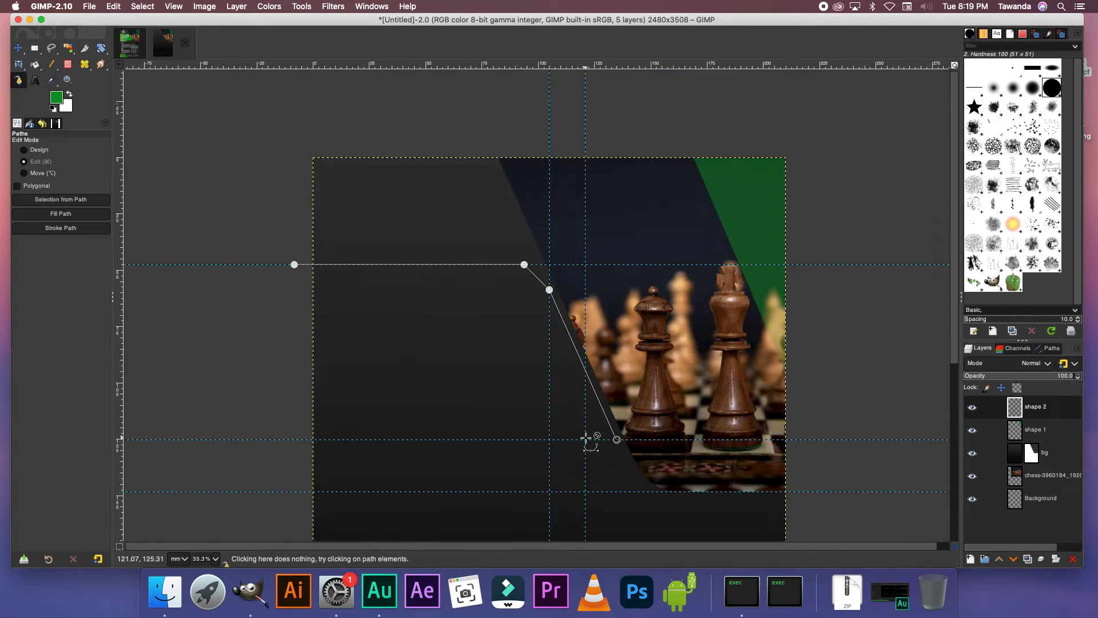
{"action": "scroll", "coordinate": [589, 441], "scroll_direction": "up", "scroll_amount": 2}
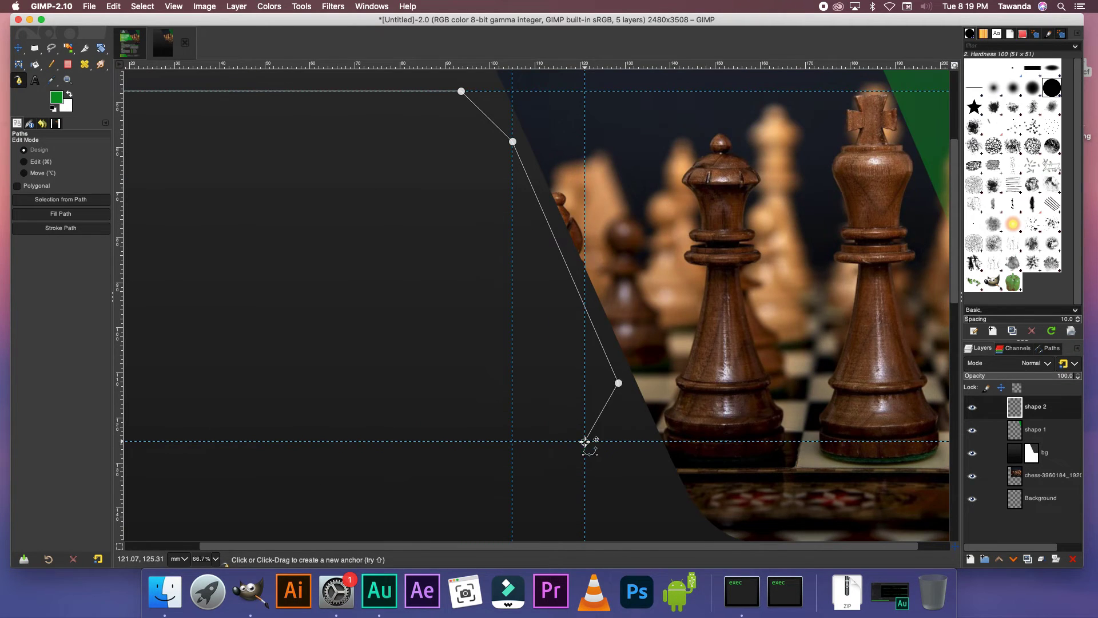
{"action": "scroll", "coordinate": [588, 441], "scroll_direction": "down", "scroll_amount": 2}
{"action": "scroll", "coordinate": [545, 322], "scroll_direction": "up", "scroll_amount": 3}
Round the path's corners and fill the shape with the green foreground colour.
{"action": "left_click_drag", "start_coordinate": [548, 324], "coordinate": [571, 328]}
{"action": "scroll", "coordinate": [572, 330], "scroll_direction": "up", "scroll_amount": 2}
{"action": "scroll", "coordinate": [572, 331], "scroll_direction": "down", "scroll_amount": 4}
{"action": "scroll", "coordinate": [657, 338], "scroll_direction": "up", "scroll_amount": 2}
{"action": "left_click_drag", "start_coordinate": [657, 338], "coordinate": [698, 391]}
{"action": "scroll", "coordinate": [421, 299], "scroll_direction": "down", "scroll_amount": 2}
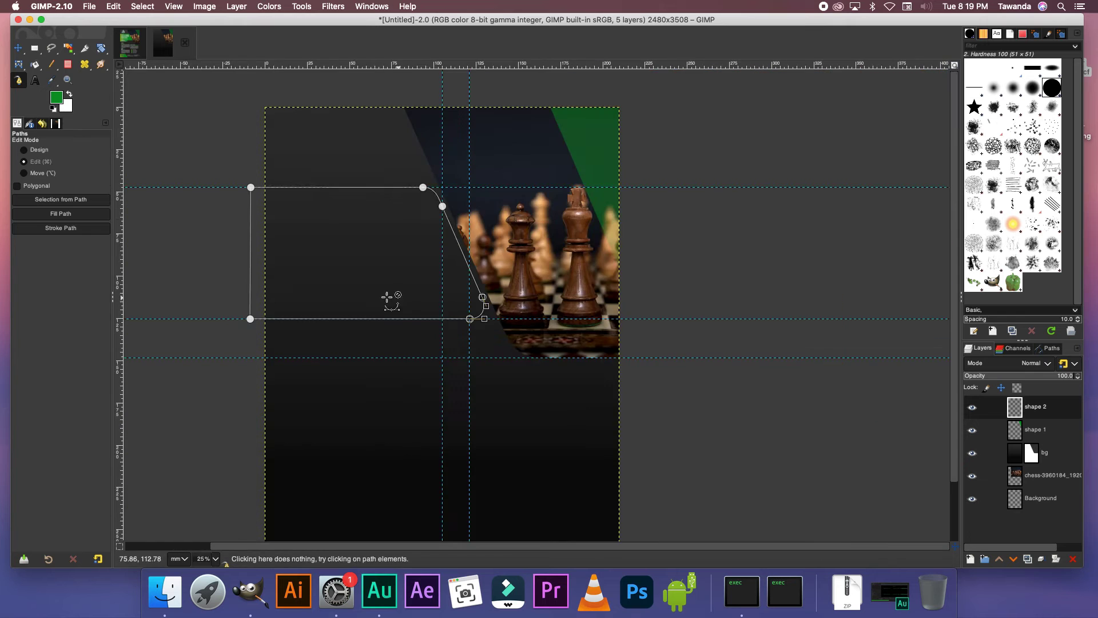
{"action": "right_click", "coordinate": [375, 232]}
{"action": "key", "text": "Escape"}
{"action": "scroll", "coordinate": [405, 298], "scroll_direction": "up", "scroll_amount": 1}
{"action": "scroll", "coordinate": [404, 302], "scroll_direction": "down", "scroll_amount": 1}
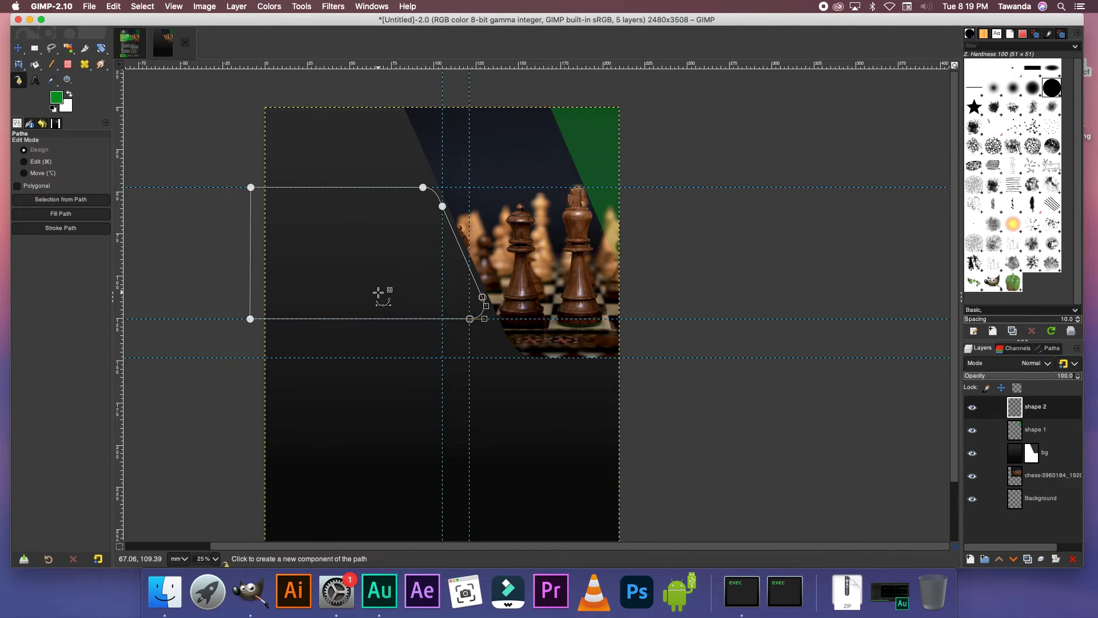
{"action": "right_click", "coordinate": [373, 229]}
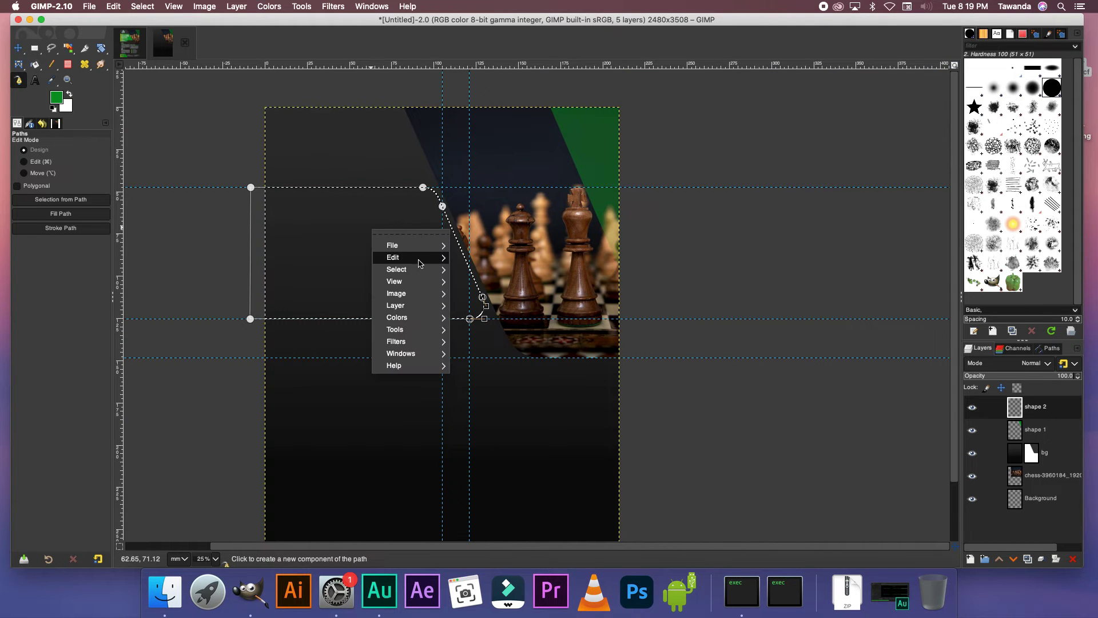
{"action": "mouse_move", "coordinate": [412, 258]}
{"action": "left_click", "coordinate": [503, 441]}
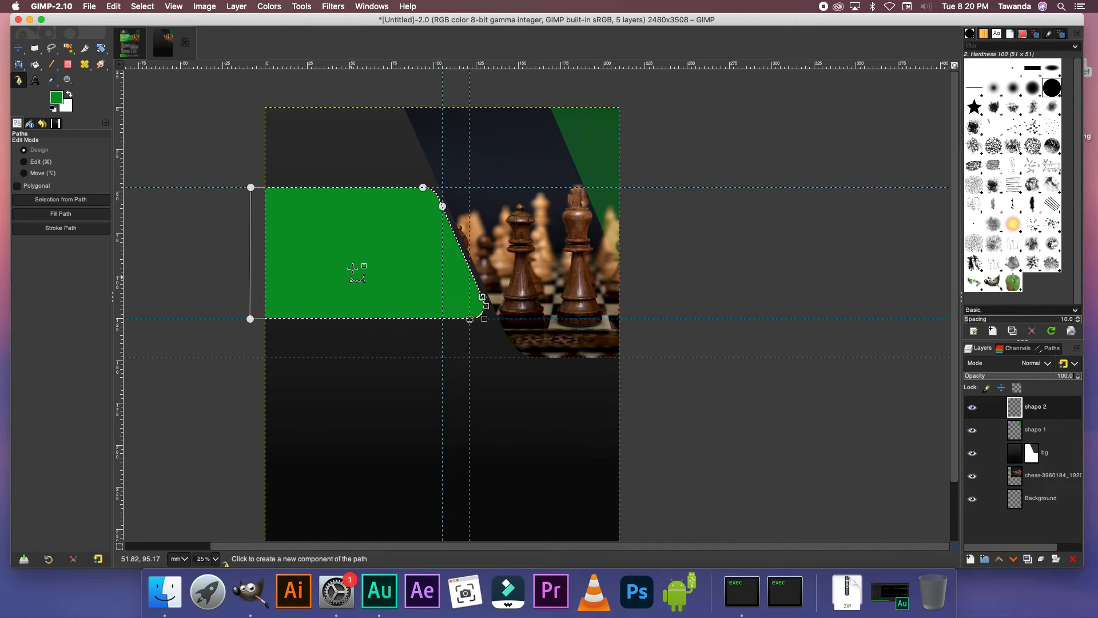
Swap the colours and set the foreground to a bright yellow.
{"action": "left_click", "coordinate": [69, 93]}
{"action": "left_click", "coordinate": [56, 97]}
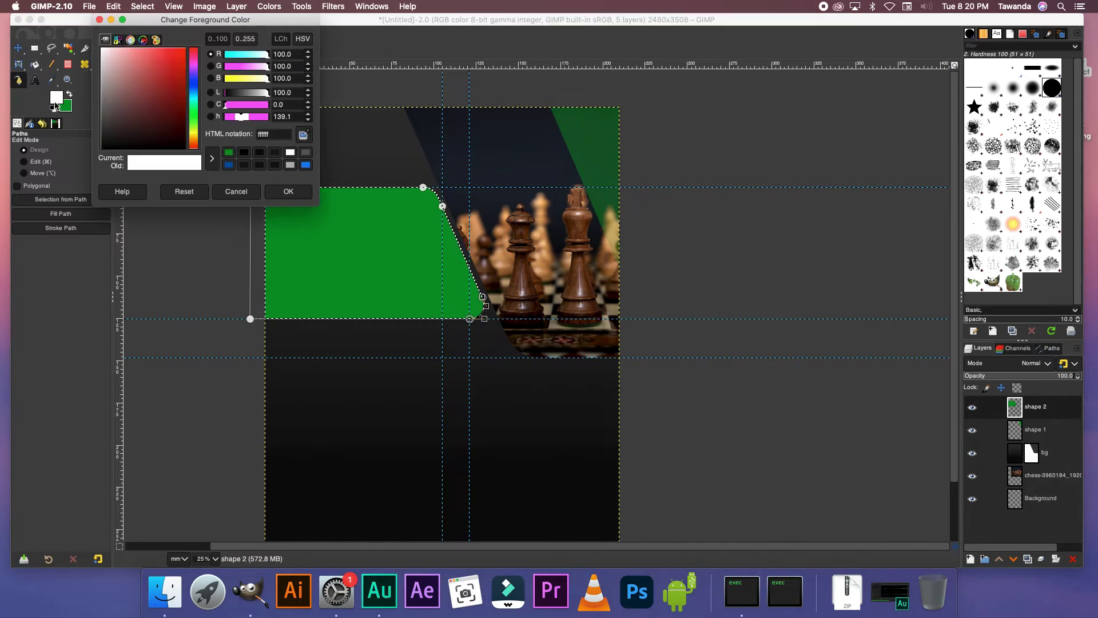
{"action": "left_click", "coordinate": [192, 135]}
{"action": "left_click", "coordinate": [183, 69]}
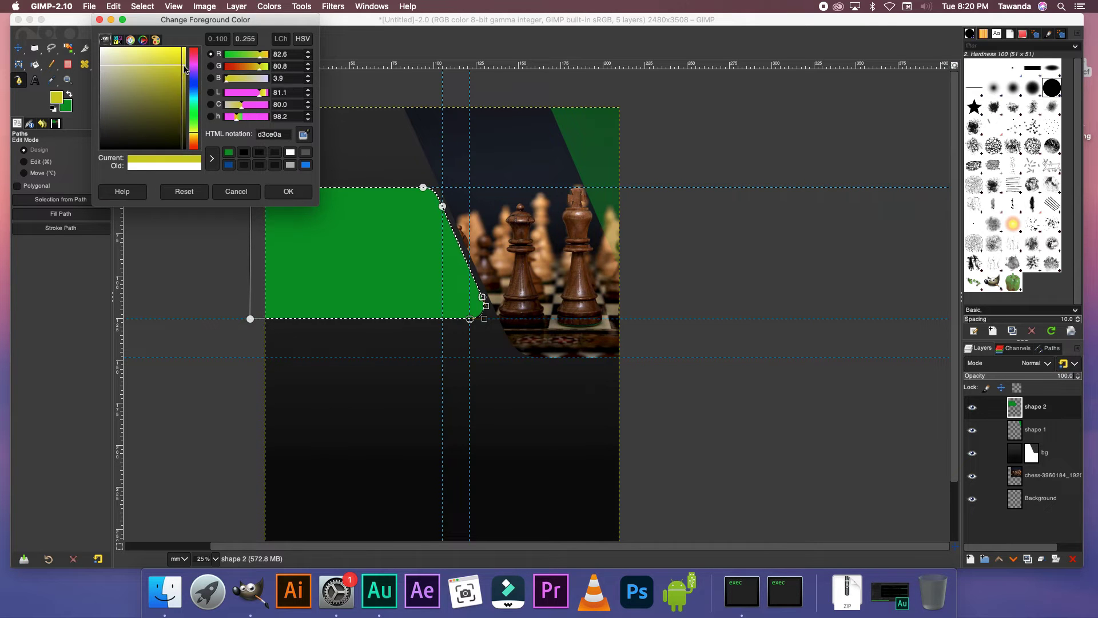
{"action": "left_click", "coordinate": [194, 132]}
{"action": "left_click", "coordinate": [252, 69]}
{"action": "left_click", "coordinate": [262, 55]}
{"action": "key", "text": "Return"}
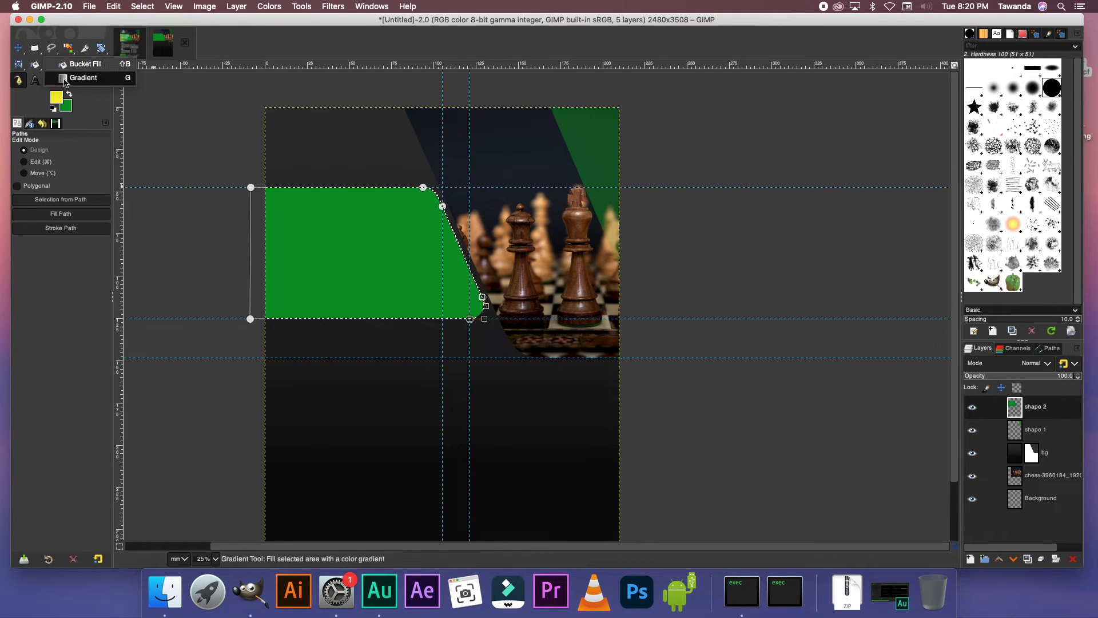
Blend the shape left-to-right from yellow-green to green with a gradient, then deselect.
{"action": "key", "text": "g"}
{"action": "left_click_drag", "start_coordinate": [143, 251], "coordinate": [364, 252]}
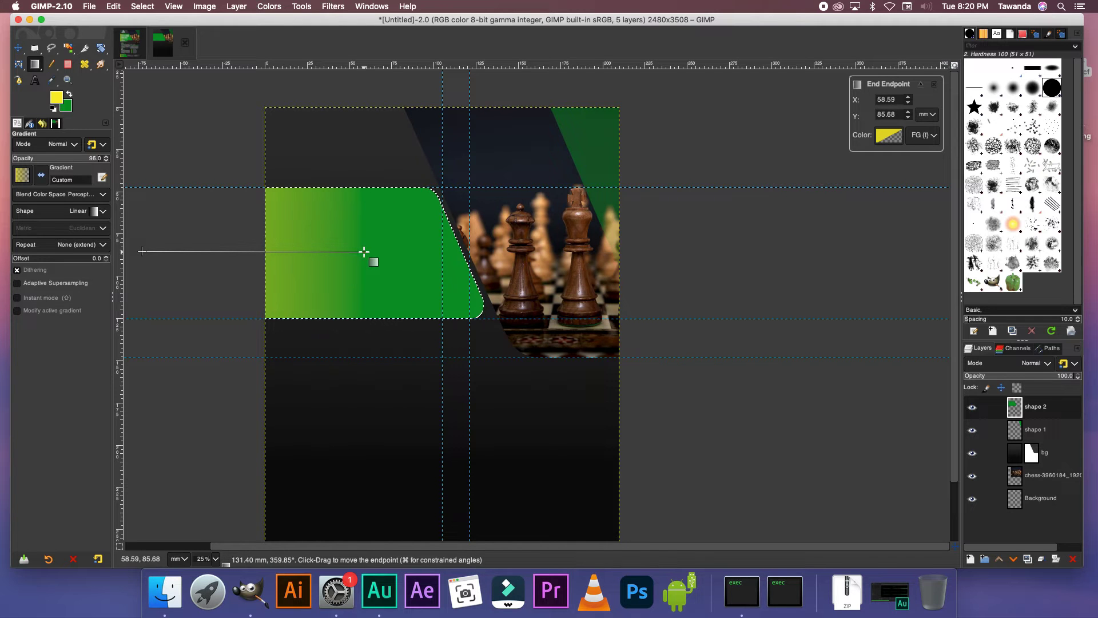
{"action": "left_click", "coordinate": [21, 50]}
{"action": "key", "text": "ctrl+shift+a"}
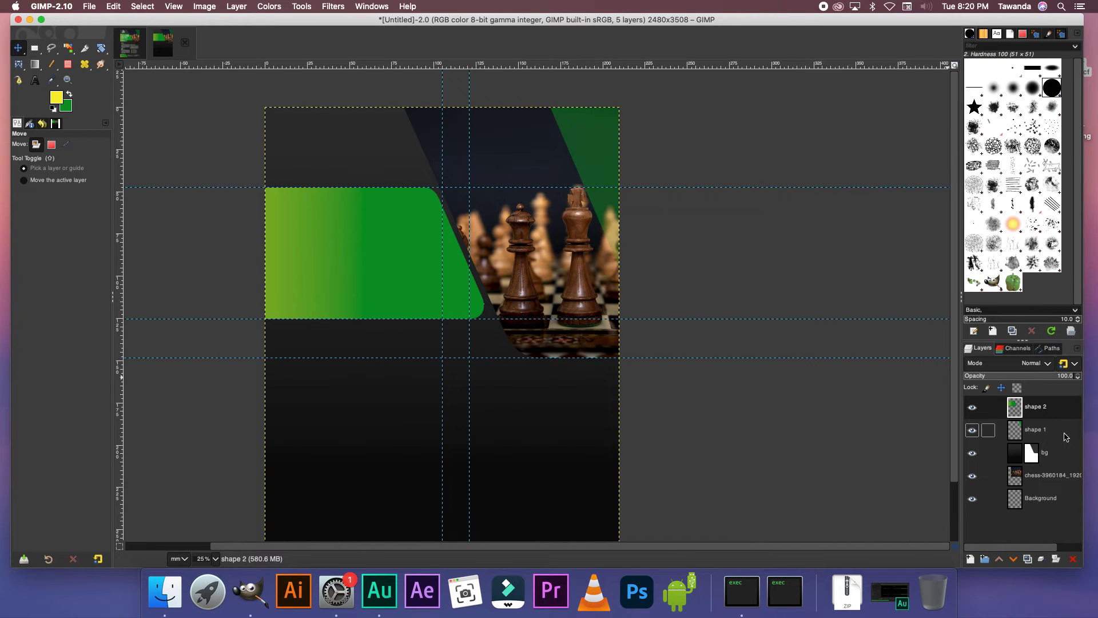
After viewing the reference flyer, create an empty shape 3 layer and add a guide below the green band.
{"action": "left_click", "coordinate": [130, 43]}
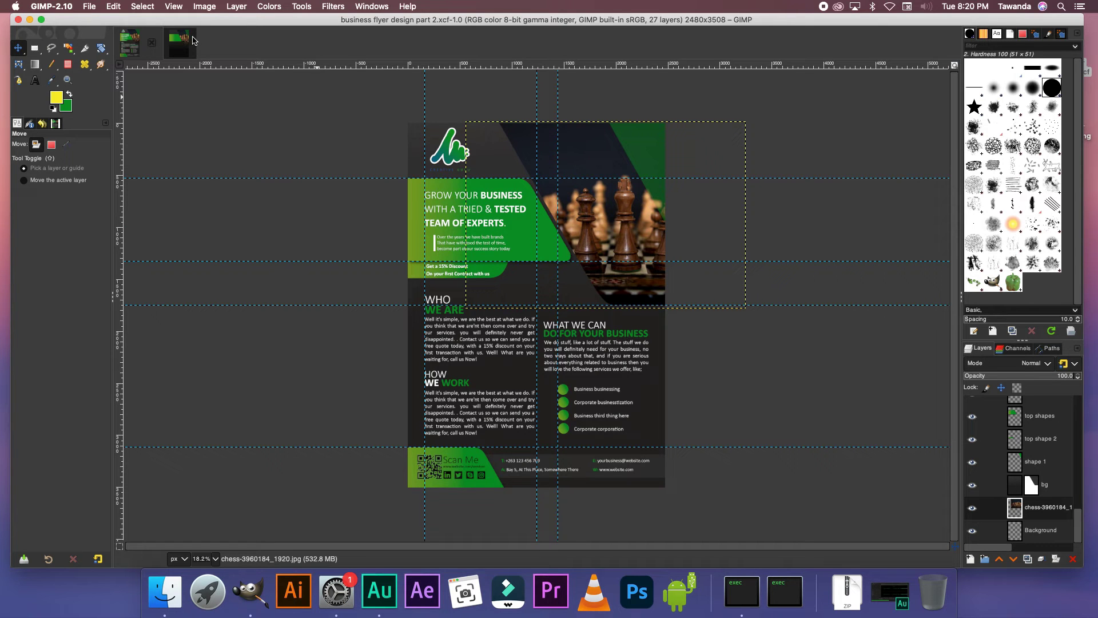
{"action": "left_click", "coordinate": [176, 39]}
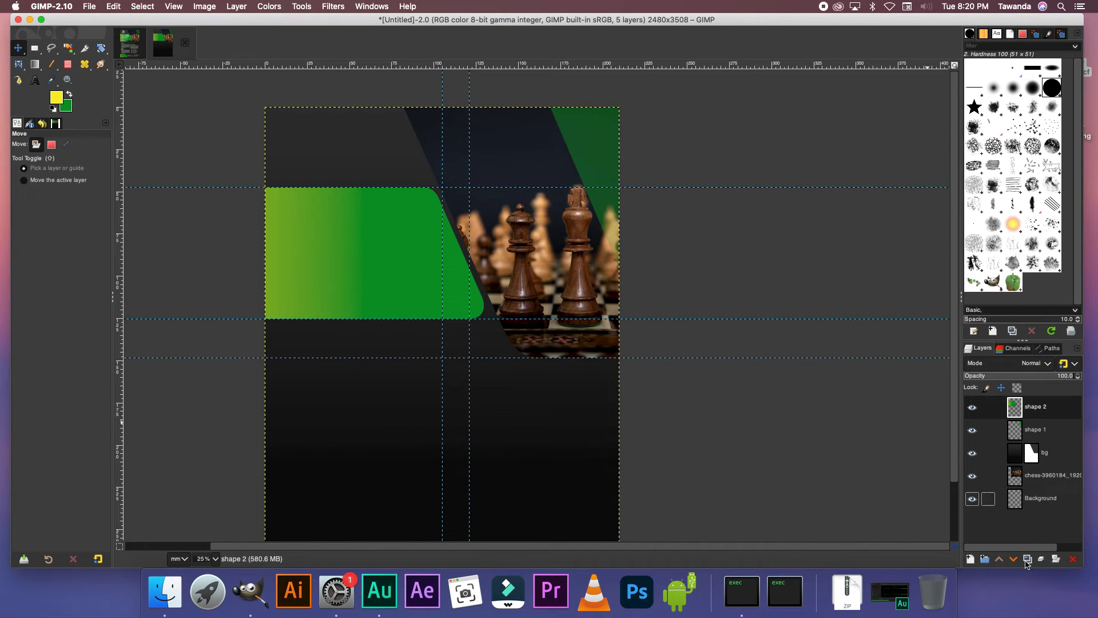
{"action": "left_click", "coordinate": [971, 559]}
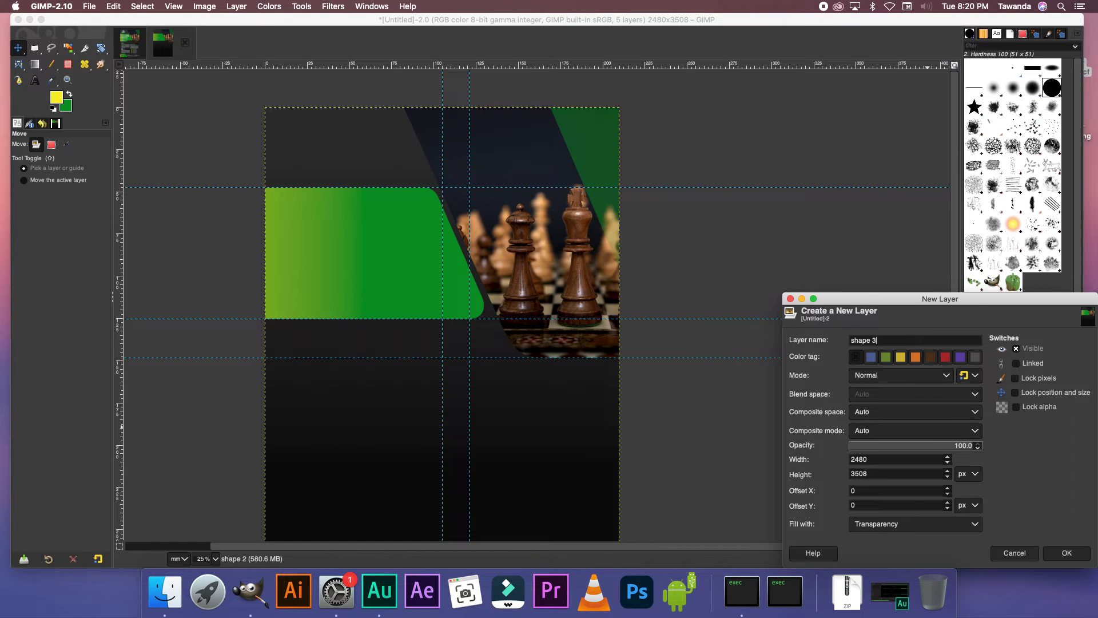
{"action": "key", "text": "Return"}
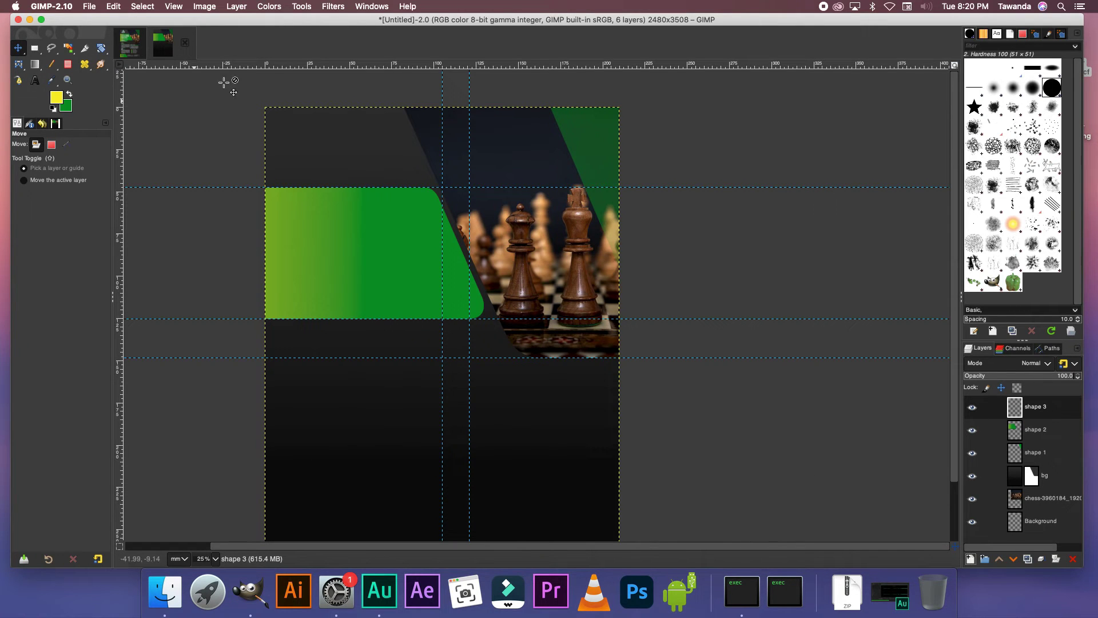
{"action": "left_click_drag", "start_coordinate": [323, 67], "coordinate": [329, 342]}
Outline a thin strip beneath the green band with path anchors, adding another guide above it.
{"action": "left_click", "coordinate": [18, 80]}
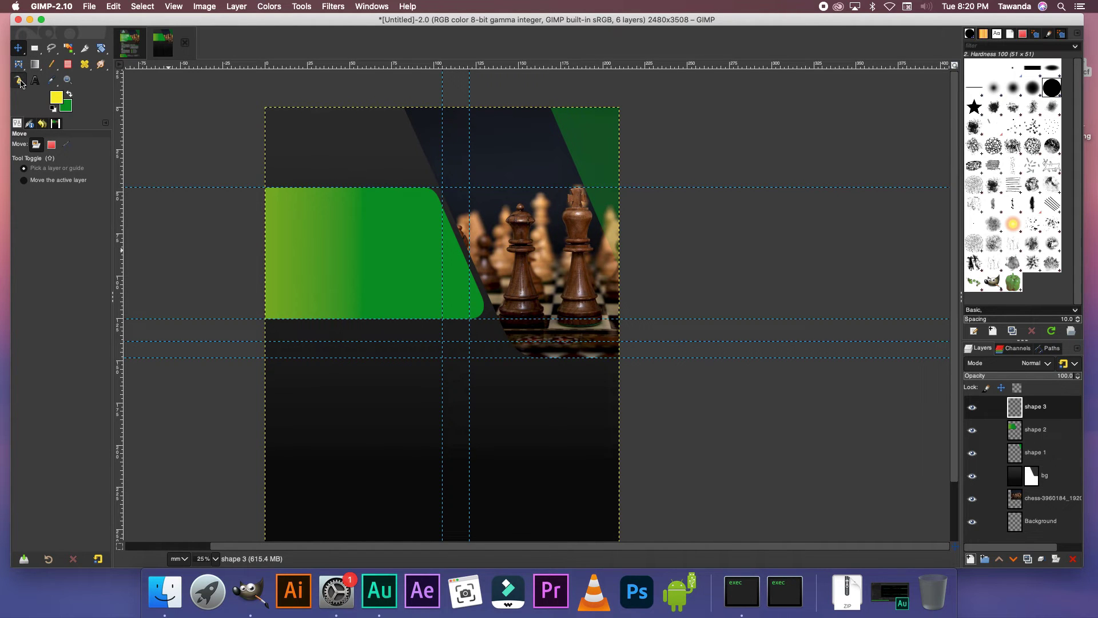
{"action": "left_click", "coordinate": [259, 341]}
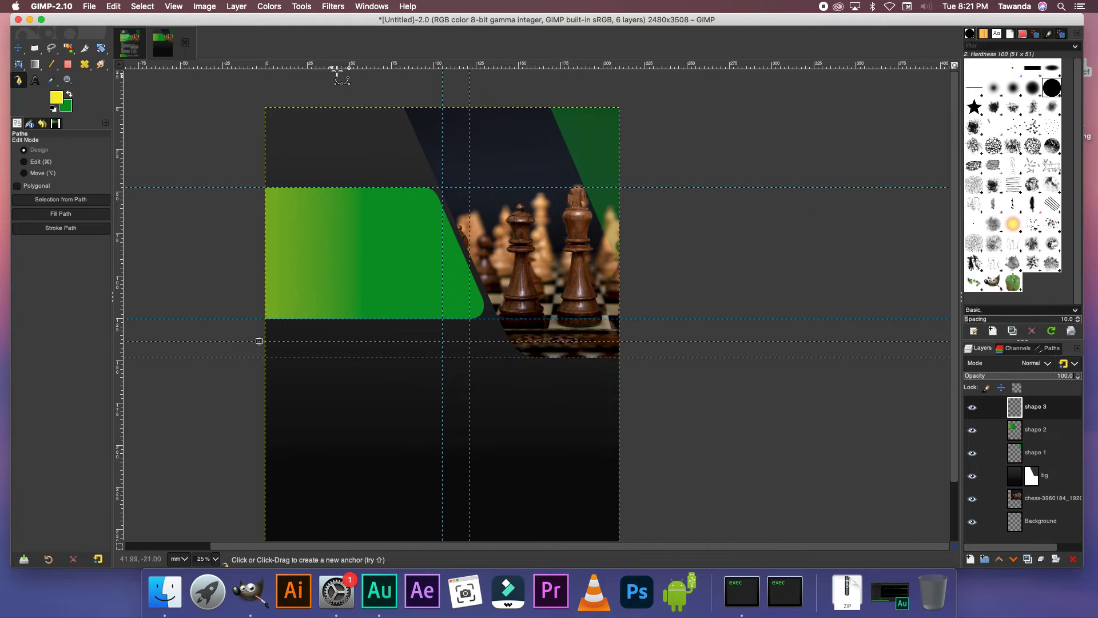
{"action": "left_click_drag", "start_coordinate": [338, 69], "coordinate": [260, 316]}
{"action": "left_click", "coordinate": [260, 316]}
{"action": "left_click", "coordinate": [442, 315]}
{"action": "left_click_drag", "start_coordinate": [442, 316], "coordinate": [426, 341]}
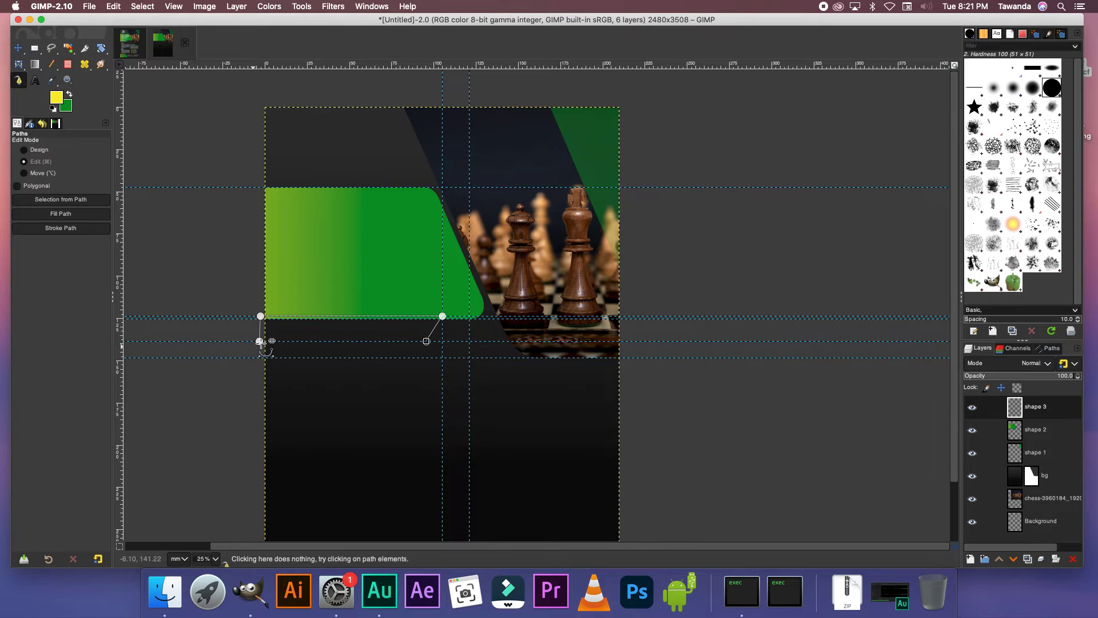
{"action": "left_click", "coordinate": [259, 341]}
Curve the strip's right end upward so it meets the green band.
{"action": "scroll", "coordinate": [444, 339], "scroll_direction": "up", "scroll_amount": 5}
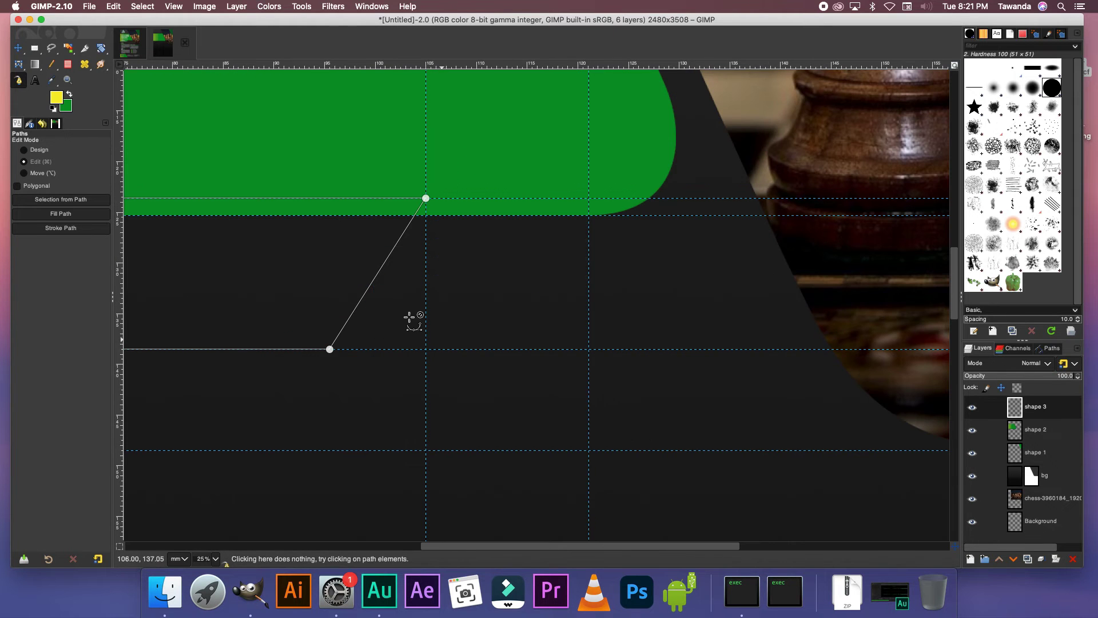
{"action": "left_click_drag", "start_coordinate": [388, 297], "coordinate": [396, 296]}
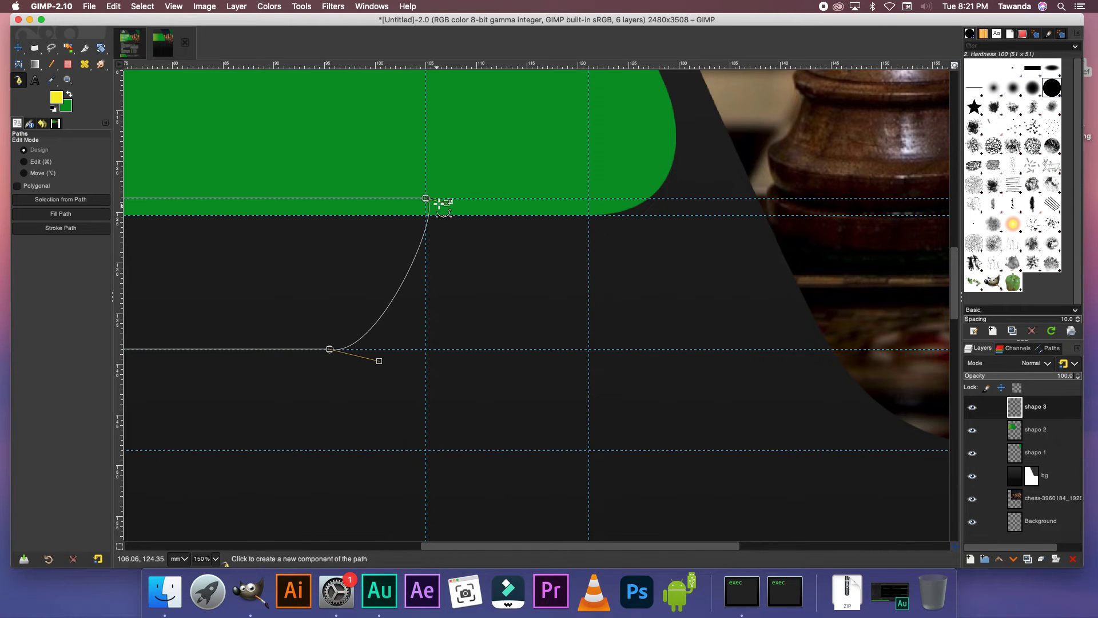
{"action": "left_click_drag", "start_coordinate": [446, 203], "coordinate": [417, 275]}
{"action": "left_click_drag", "start_coordinate": [379, 361], "coordinate": [384, 349]}
{"action": "left_click_drag", "start_coordinate": [418, 271], "coordinate": [511, 198]}
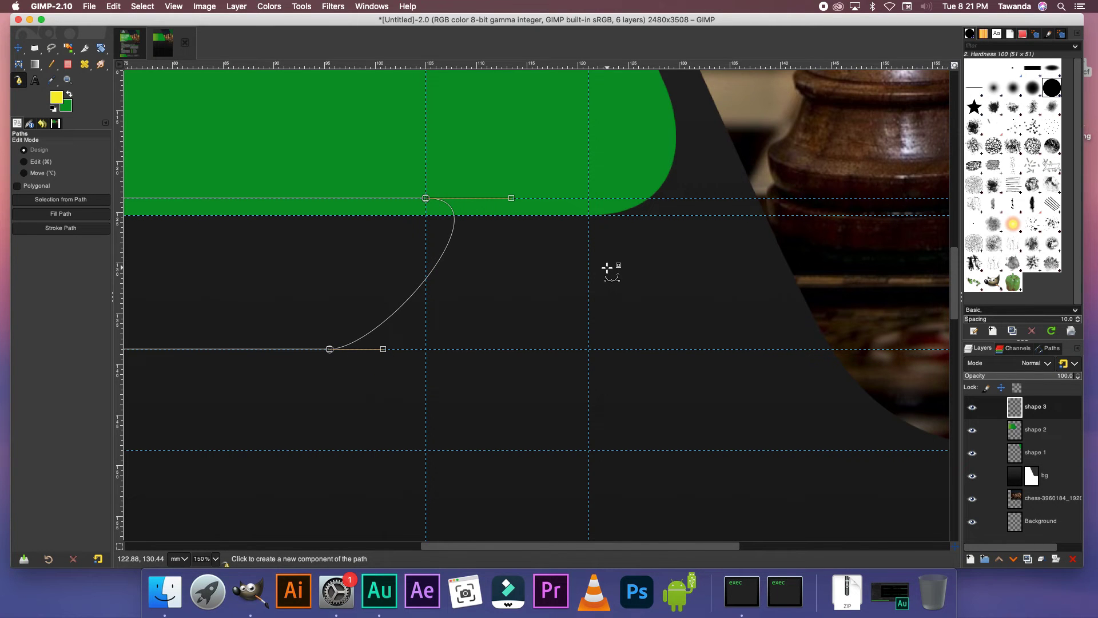
{"action": "scroll", "coordinate": [368, 245], "scroll_direction": "down", "scroll_amount": 4}
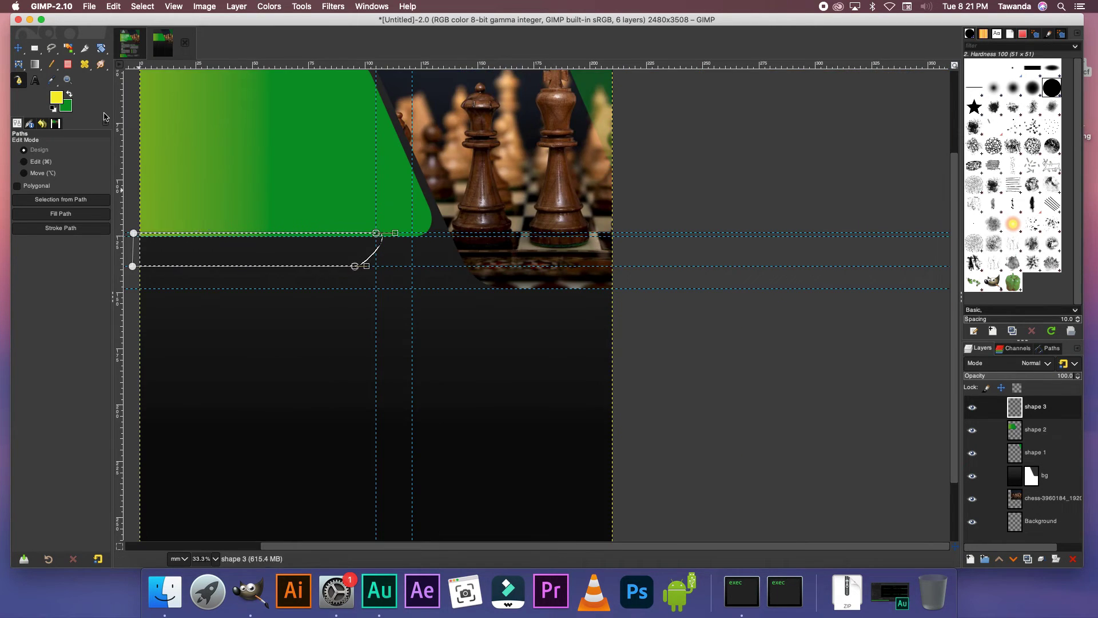
Fill the strip selection under the green shape with green.
{"action": "right_click", "coordinate": [229, 246]}
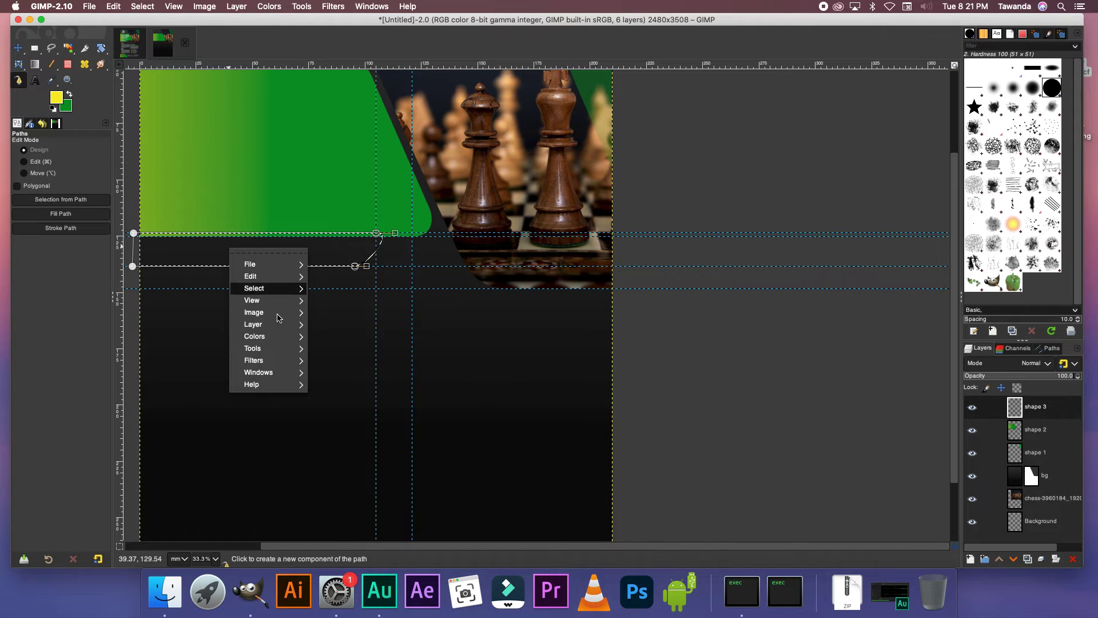
{"action": "mouse_move", "coordinate": [272, 277]}
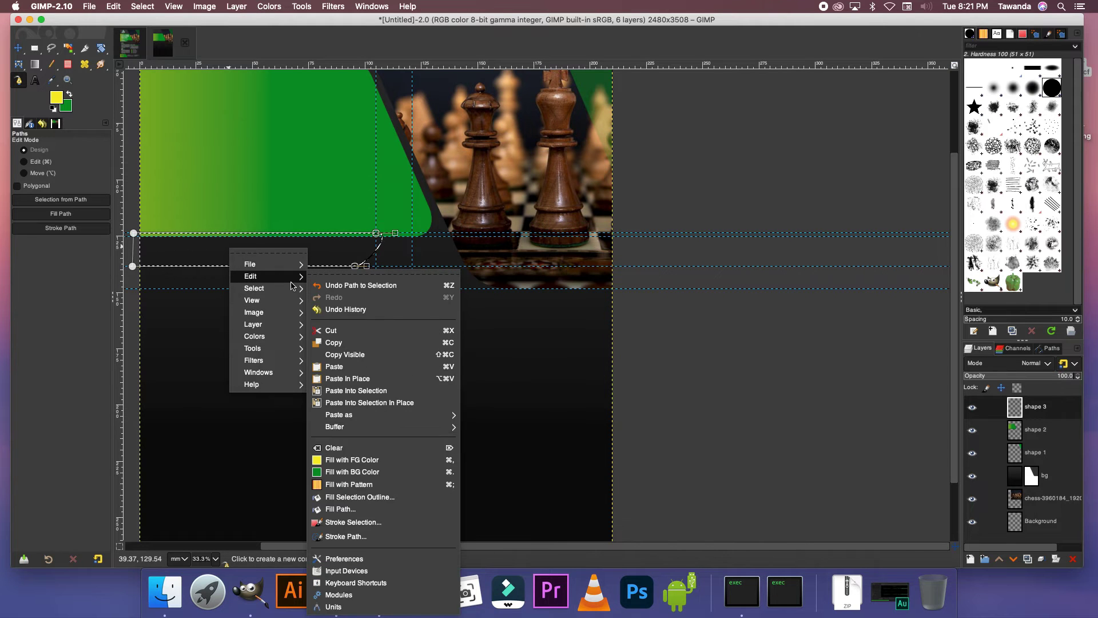
{"action": "left_click", "coordinate": [387, 473]}
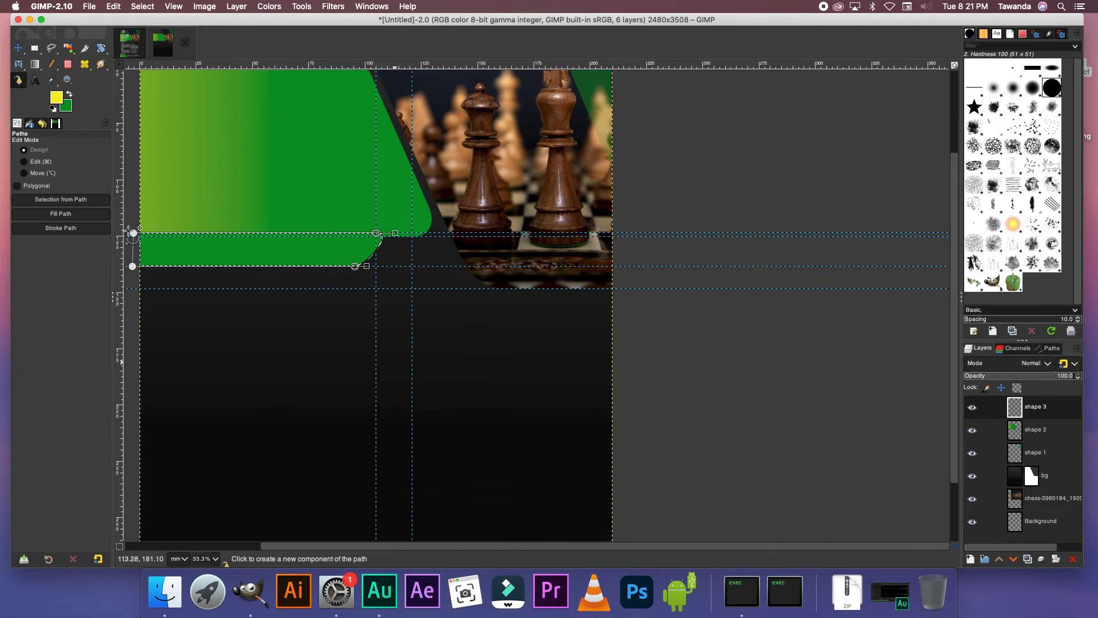
Blend the strip with a yellow-green to green gradient and clear the selection.
{"action": "key", "text": "g"}
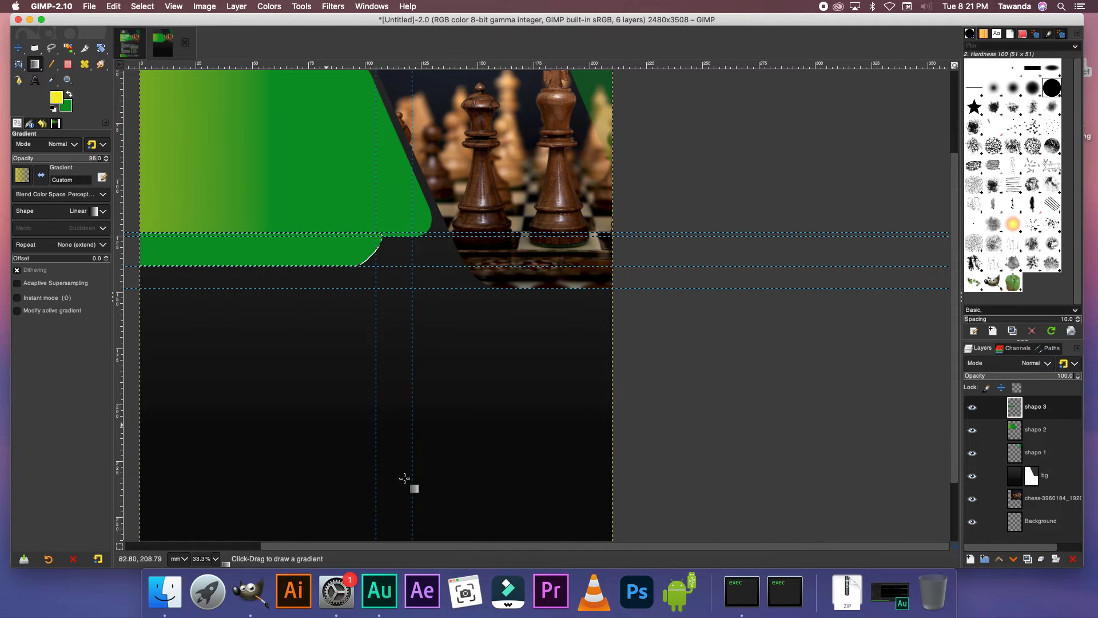
{"action": "scroll", "coordinate": [262, 345], "scroll_direction": "down", "scroll_amount": 3}
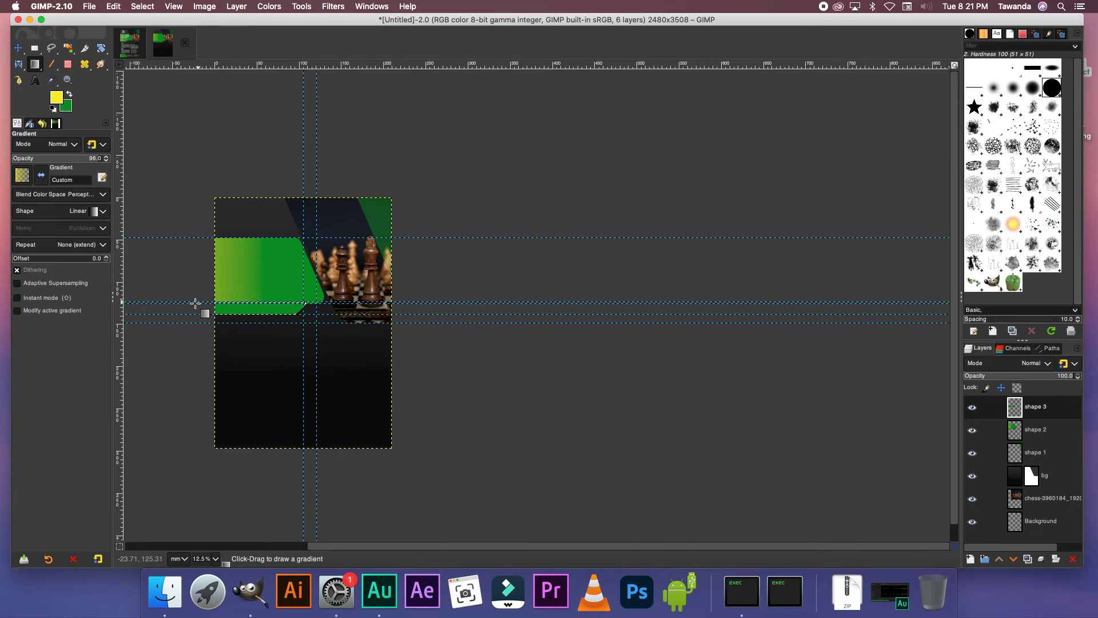
{"action": "scroll", "coordinate": [209, 315], "scroll_direction": "up", "scroll_amount": 3}
{"action": "left_click_drag", "start_coordinate": [180, 317], "coordinate": [344, 315]}
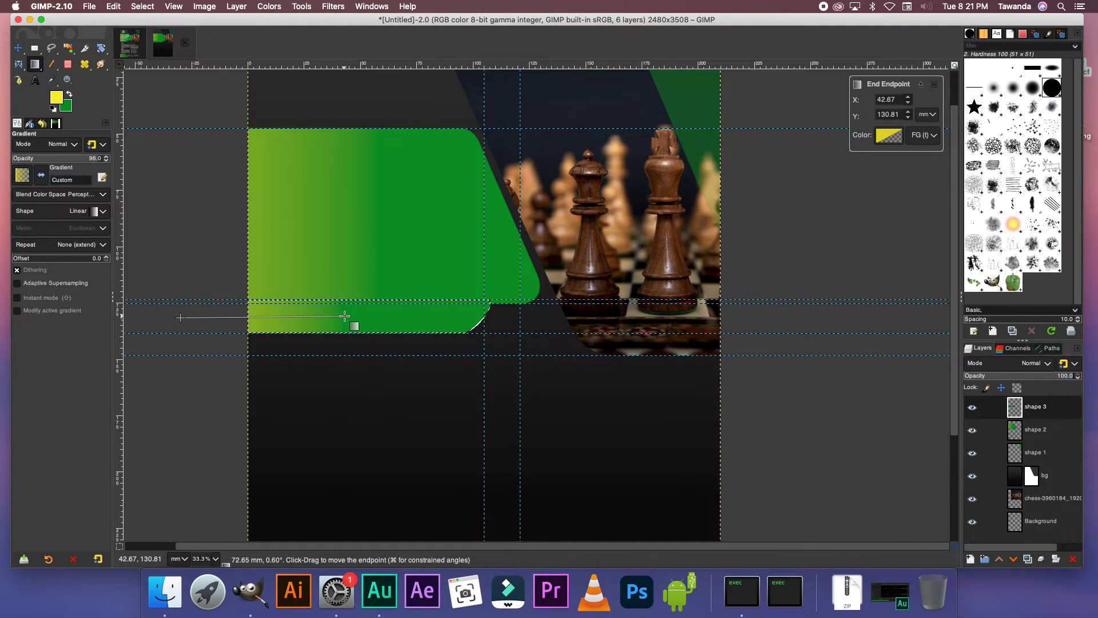
{"action": "left_click", "coordinate": [18, 48]}
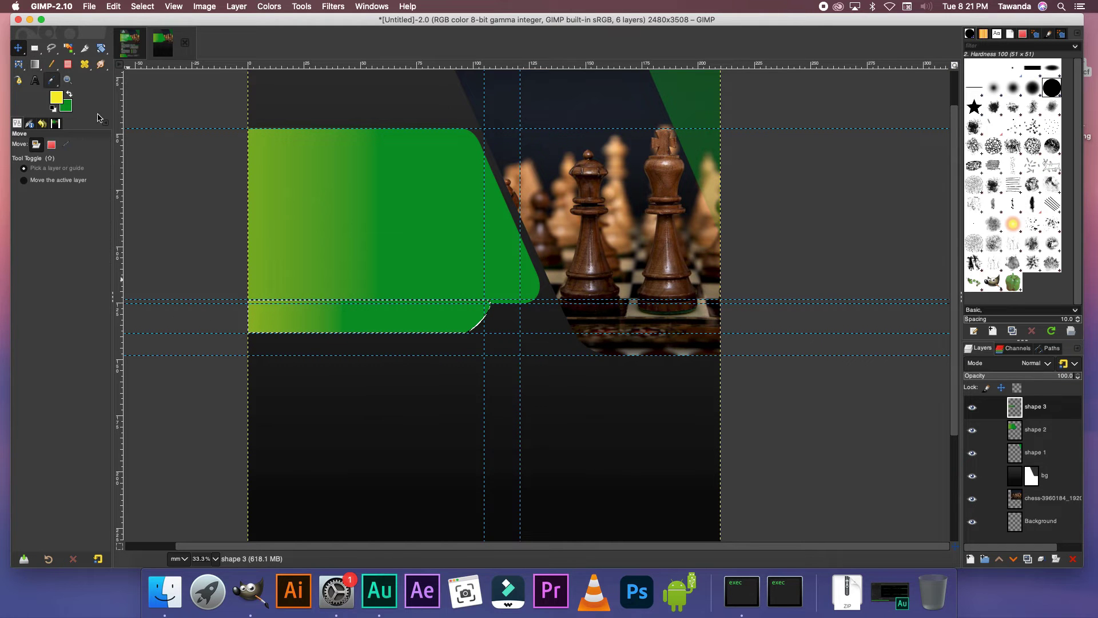
{"action": "key", "text": "ctrl+shift+a"}
Move the shape 3 layer below shape 2 so the strip sits behind the green band.
{"action": "left_click_drag", "start_coordinate": [201, 298], "coordinate": [234, 298]}
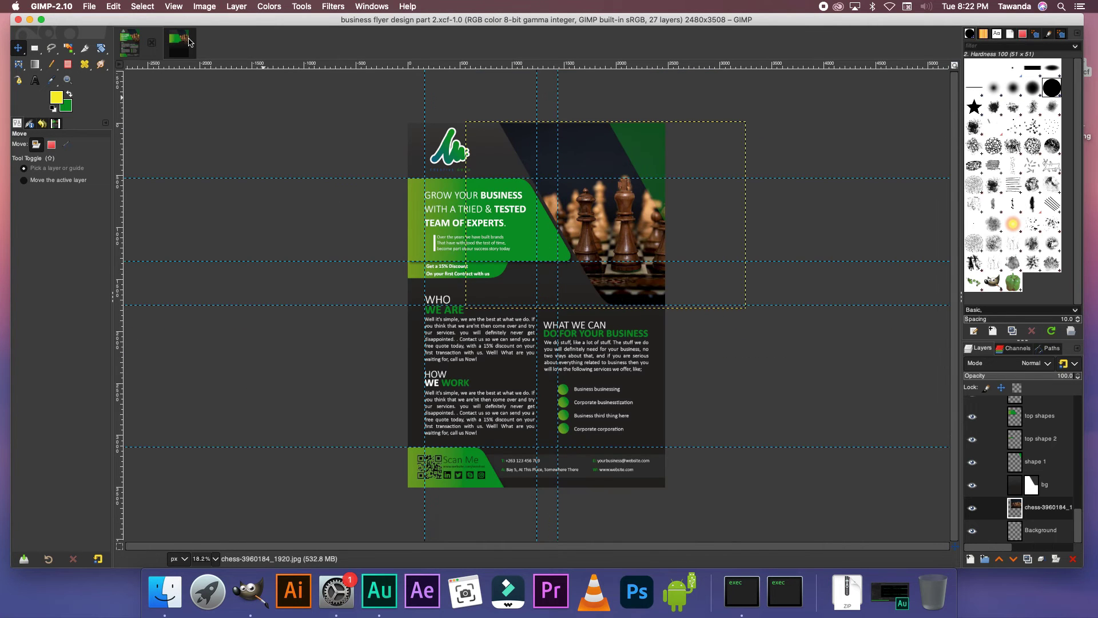
{"action": "left_click", "coordinate": [191, 42]}
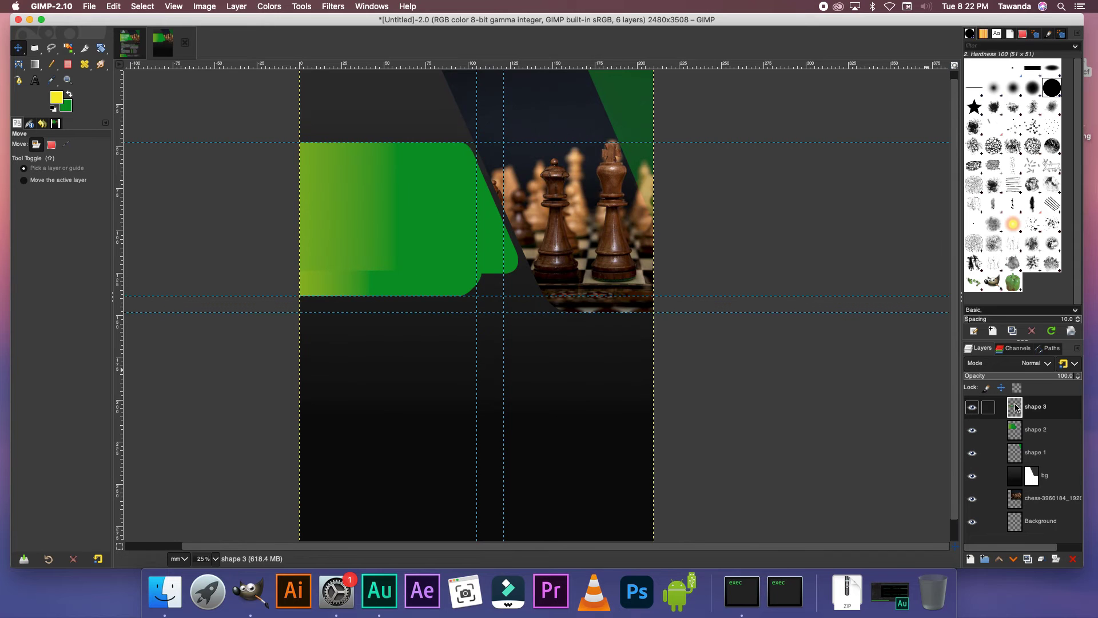
{"action": "left_click_drag", "start_coordinate": [1017, 407], "coordinate": [1019, 447]}
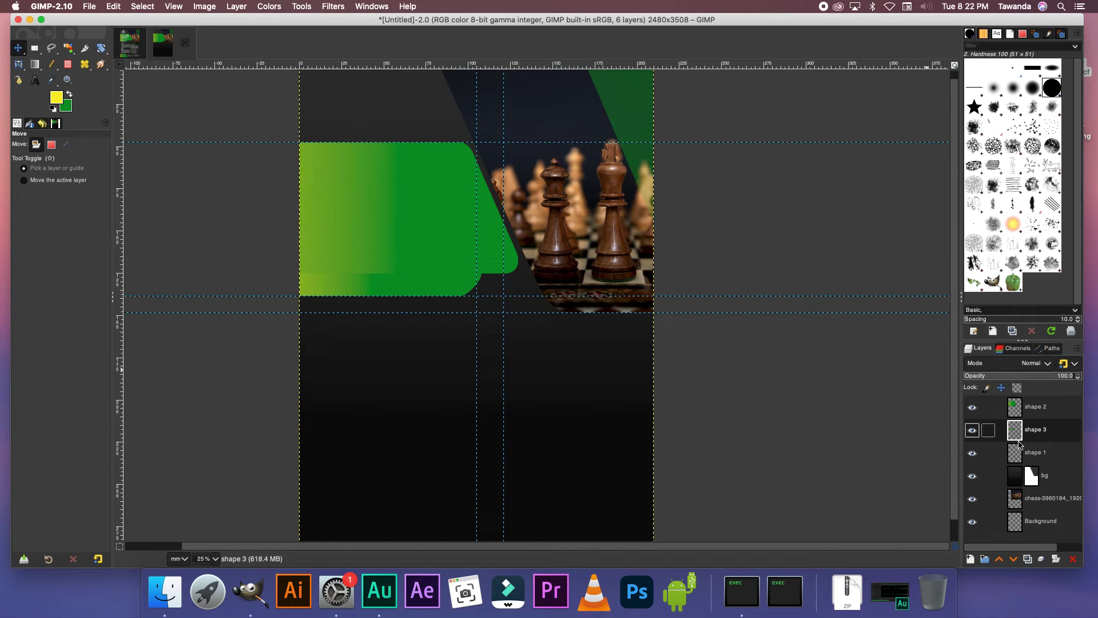
{"action": "scroll", "coordinate": [403, 305], "scroll_direction": "up", "scroll_amount": 1}
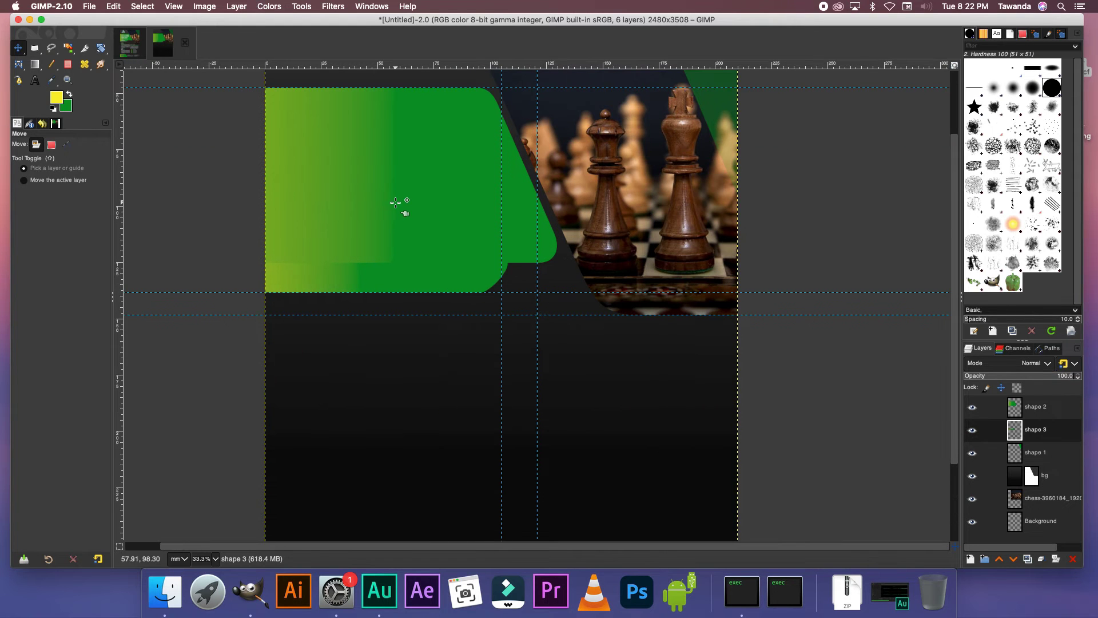
Apply a Drop Shadow to the shape 2 layer with opacity 0.713.
{"action": "left_click", "coordinate": [1016, 407]}
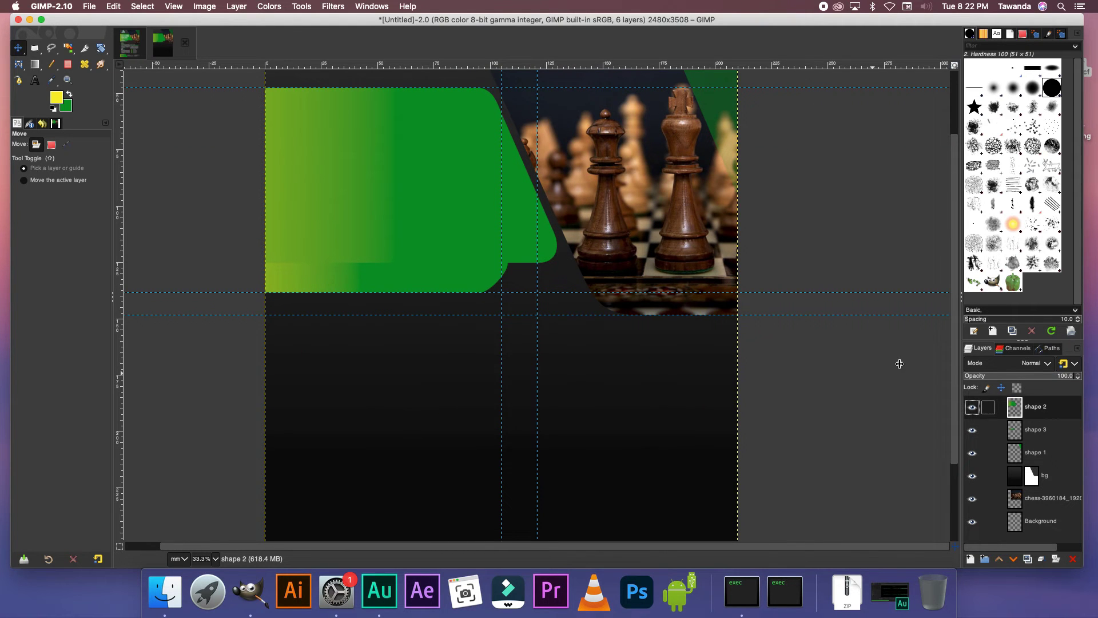
{"action": "left_click", "coordinate": [326, 8]}
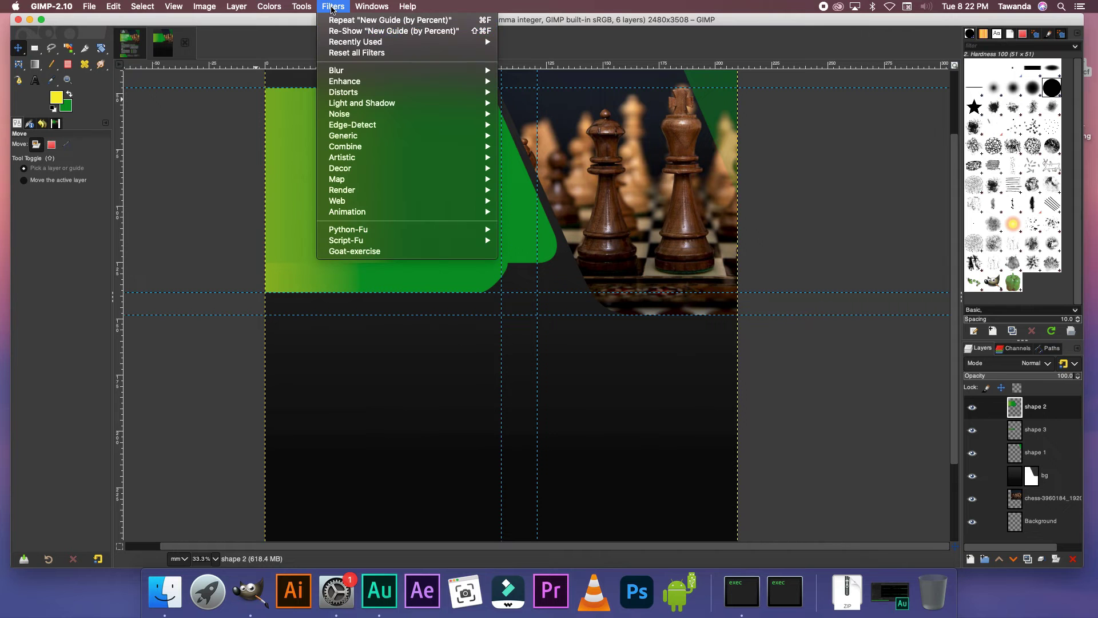
{"action": "mouse_move", "coordinate": [453, 105]}
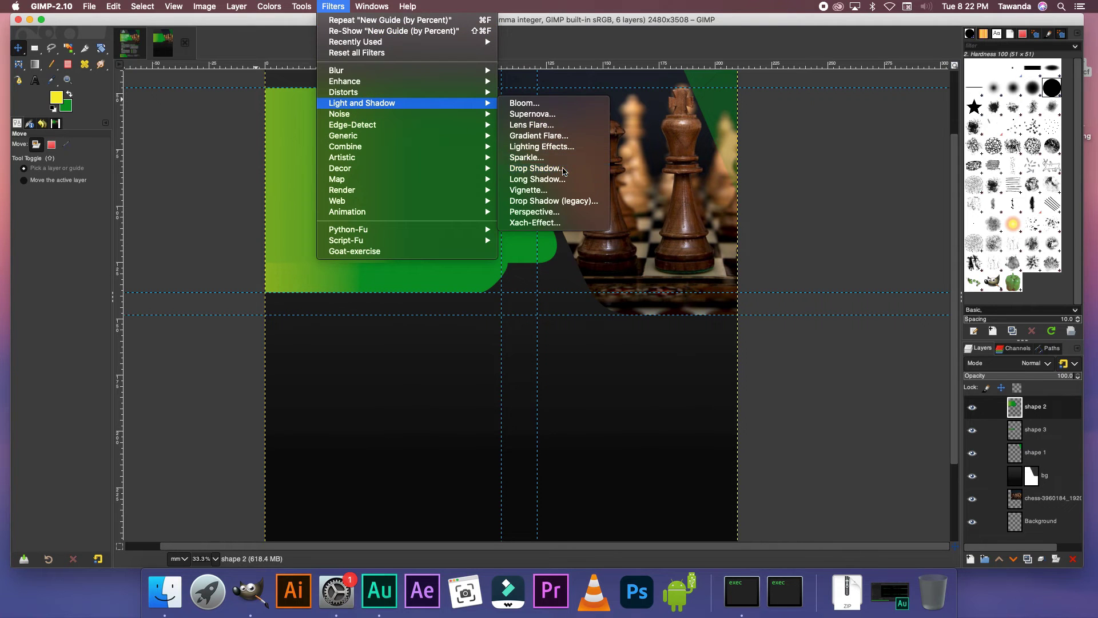
{"action": "left_click", "coordinate": [564, 168]}
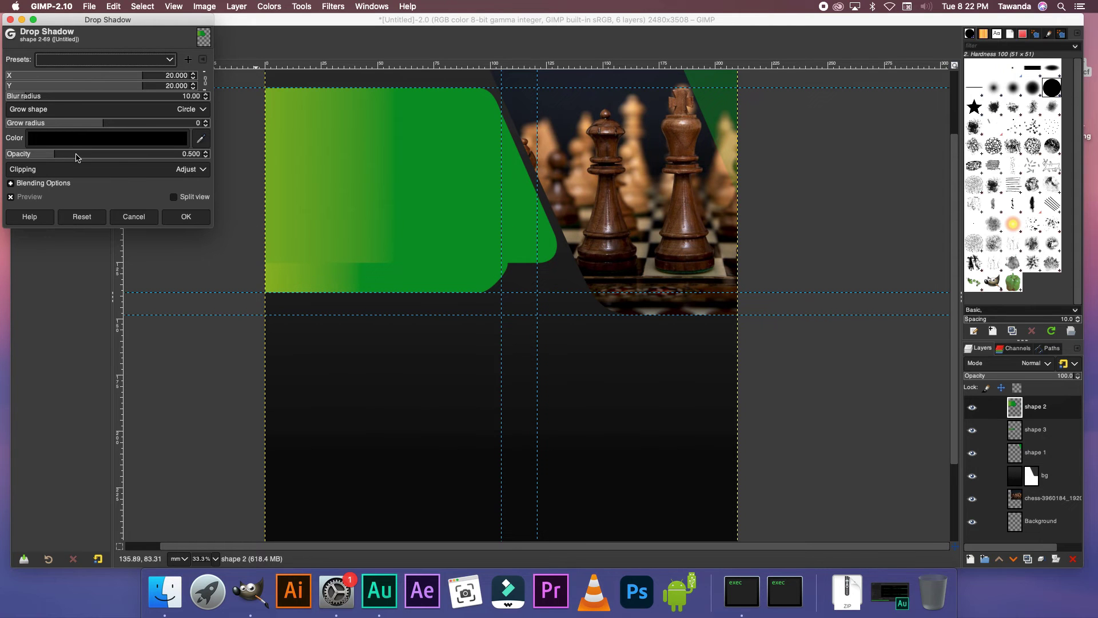
{"action": "left_click_drag", "start_coordinate": [76, 153], "coordinate": [97, 153]}
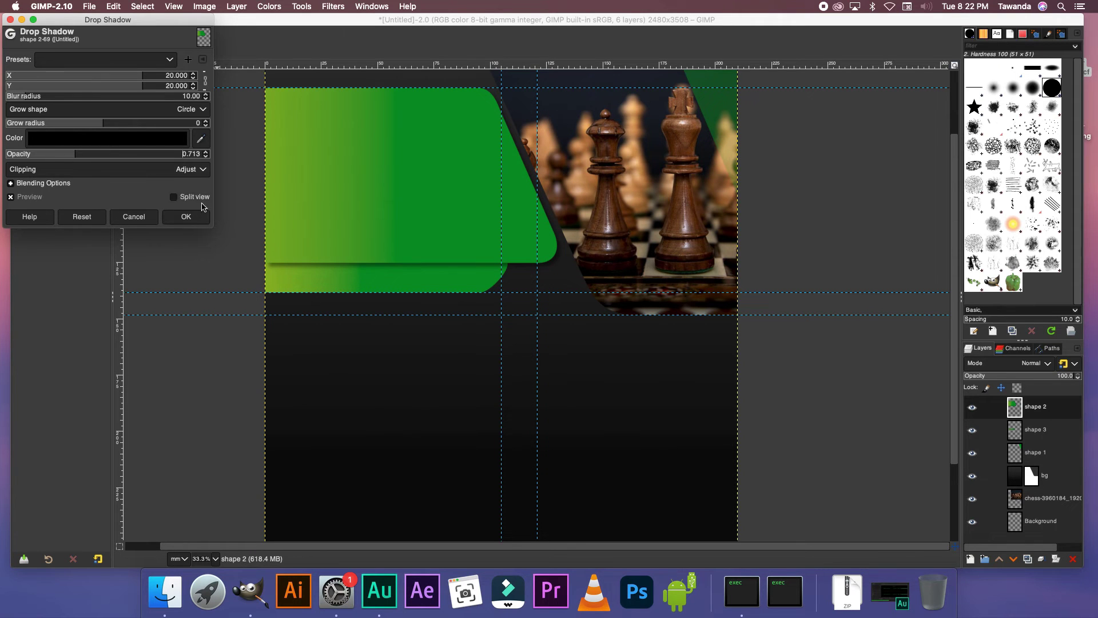
{"action": "left_click", "coordinate": [187, 217]}
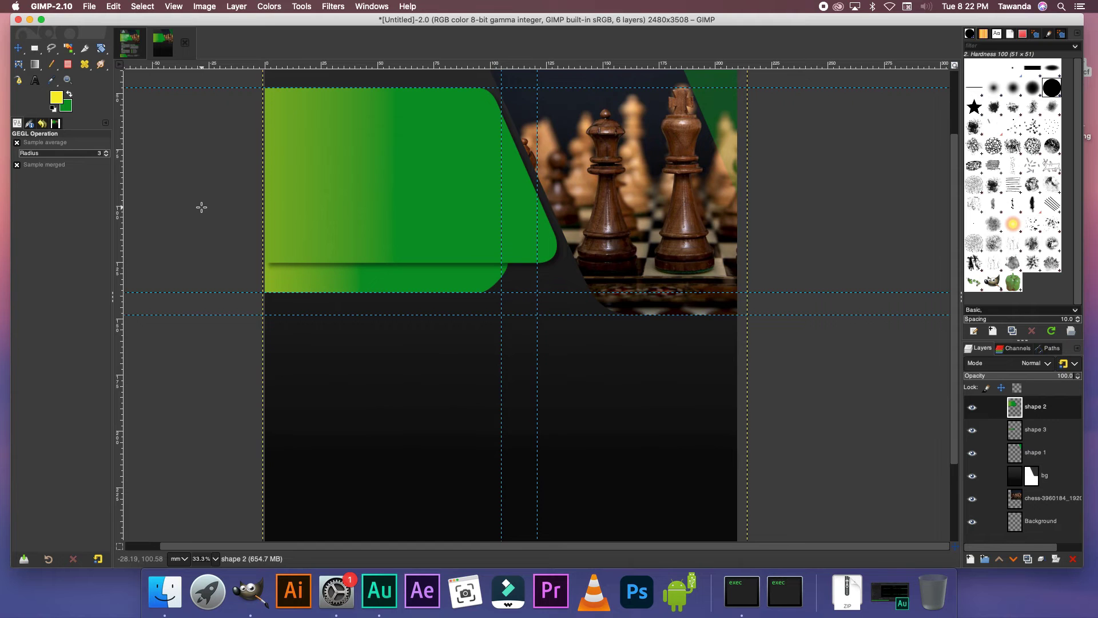
Drag Creative Guru trans.png from the assets folder onto the flyer.
{"action": "key", "text": "minus"}
{"action": "key", "text": "minus"}
{"action": "key", "text": "minus"}
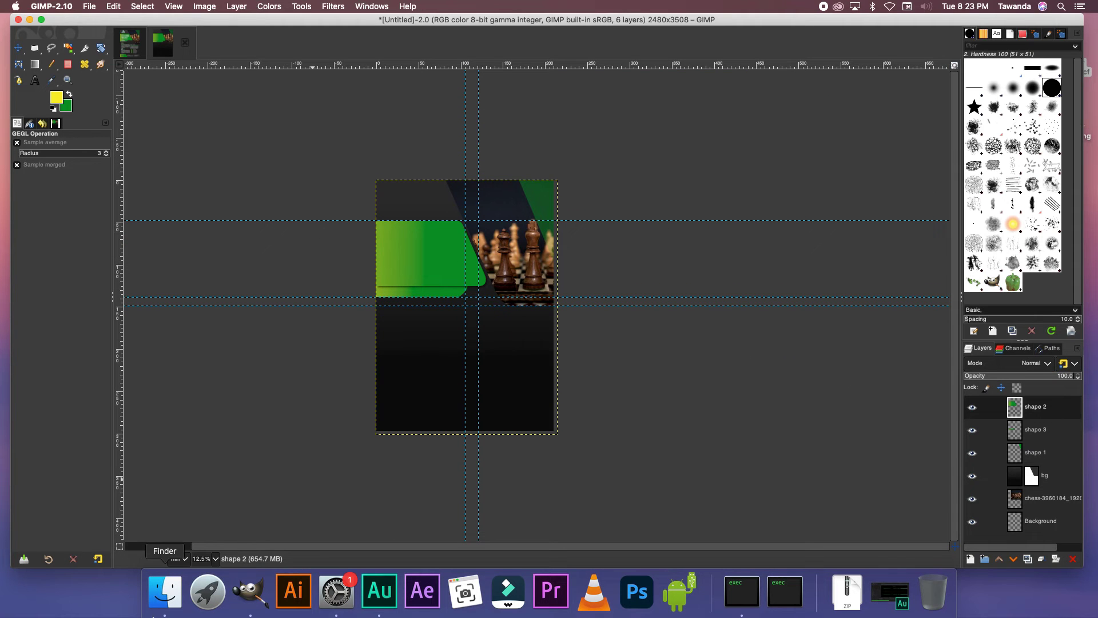
{"action": "left_click", "coordinate": [165, 592]}
{"action": "left_click_drag", "start_coordinate": [815, 279], "coordinate": [432, 211]}
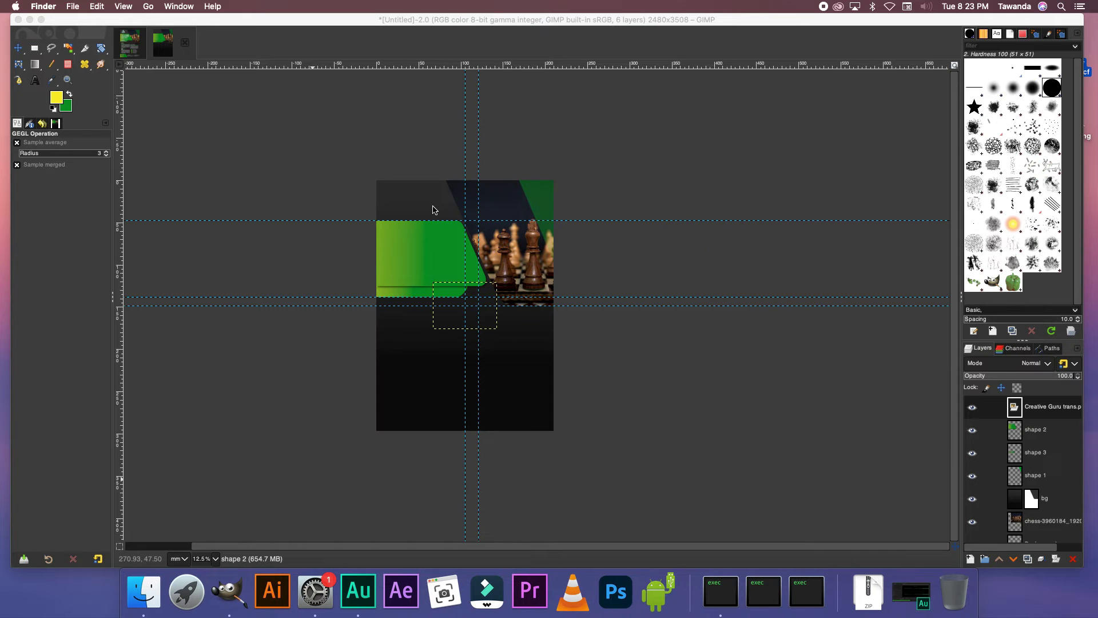
{"action": "scroll", "coordinate": [448, 330], "scroll_direction": "up", "scroll_amount": 3}
{"action": "scroll", "coordinate": [449, 330], "scroll_direction": "down", "scroll_amount": 1}
{"action": "left_click", "coordinate": [403, 165]}
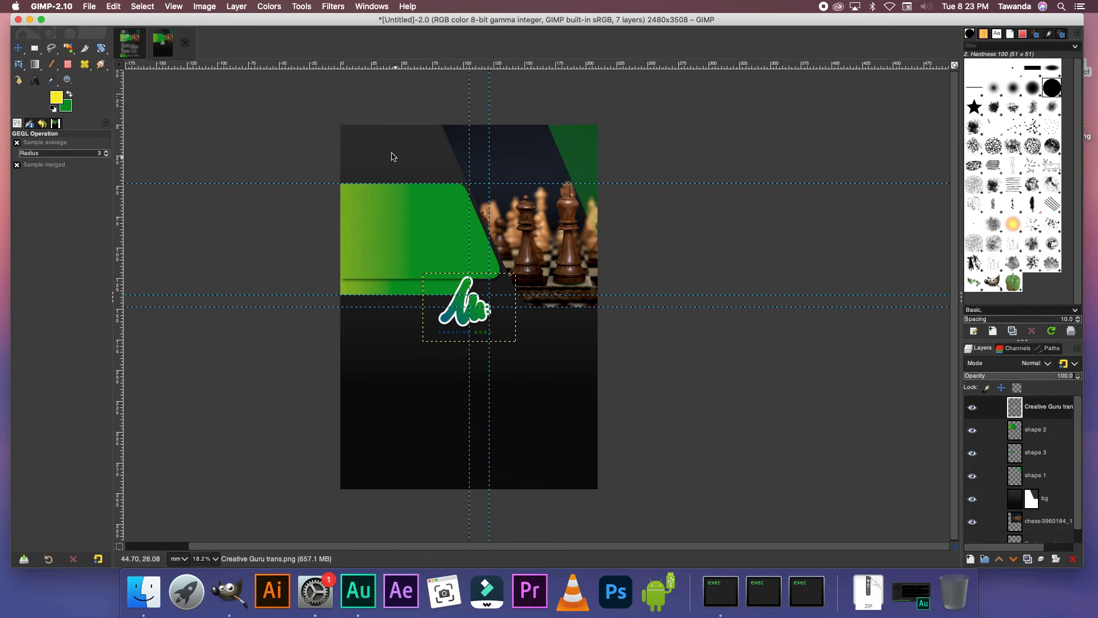
Move the logo to the top-left corner and shrink it to about 63 × 46 mm.
{"action": "left_click", "coordinate": [18, 48]}
{"action": "left_click_drag", "start_coordinate": [463, 318], "coordinate": [395, 166]}
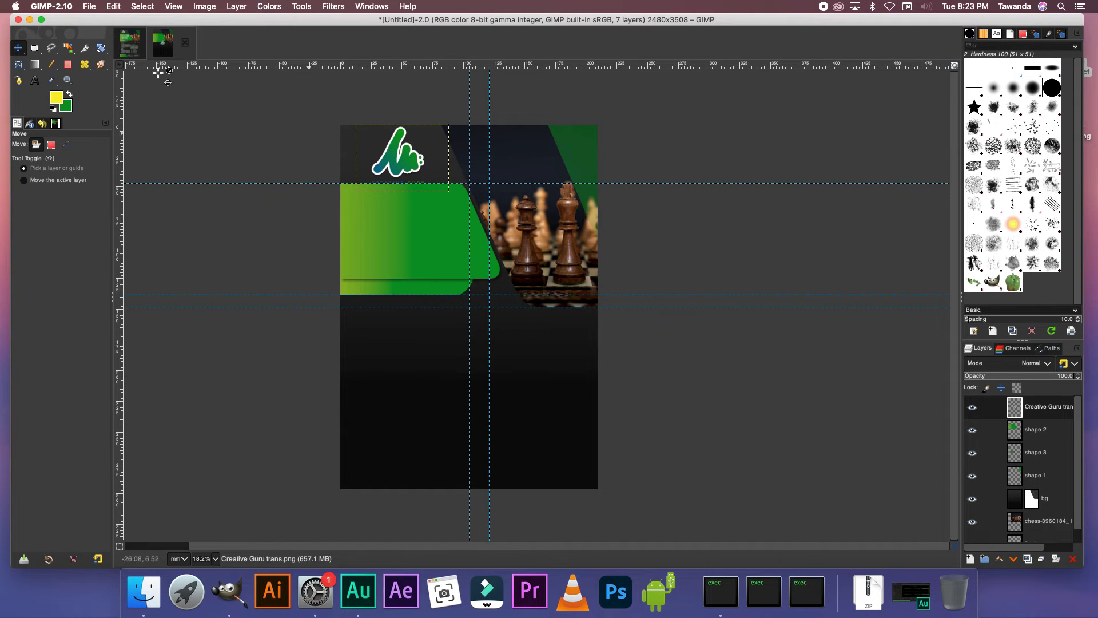
{"action": "left_click", "coordinate": [107, 49]}
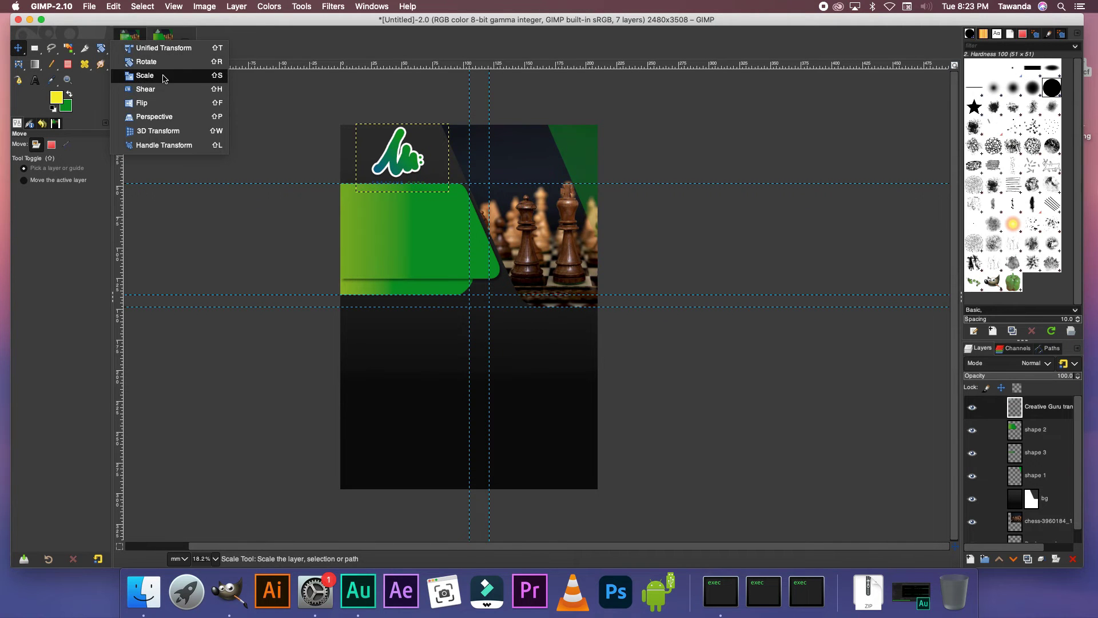
{"action": "left_click", "coordinate": [163, 75]}
{"action": "left_click", "coordinate": [444, 135]}
{"action": "left_click_drag", "start_coordinate": [445, 130], "coordinate": [436, 131]}
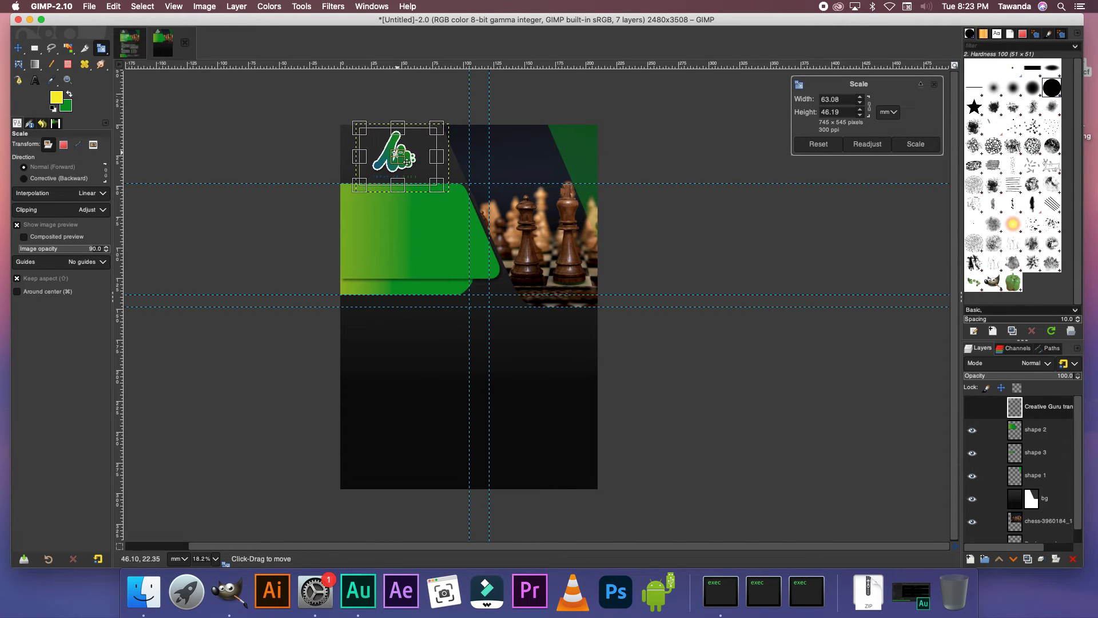
{"action": "key", "text": "Return"}
{"action": "scroll", "coordinate": [309, 176], "scroll_direction": "up", "scroll_amount": 3}
{"action": "scroll", "coordinate": [397, 197], "scroll_direction": "down", "scroll_amount": 4}
{"action": "scroll", "coordinate": [340, 231], "scroll_direction": "up", "scroll_amount": 2}
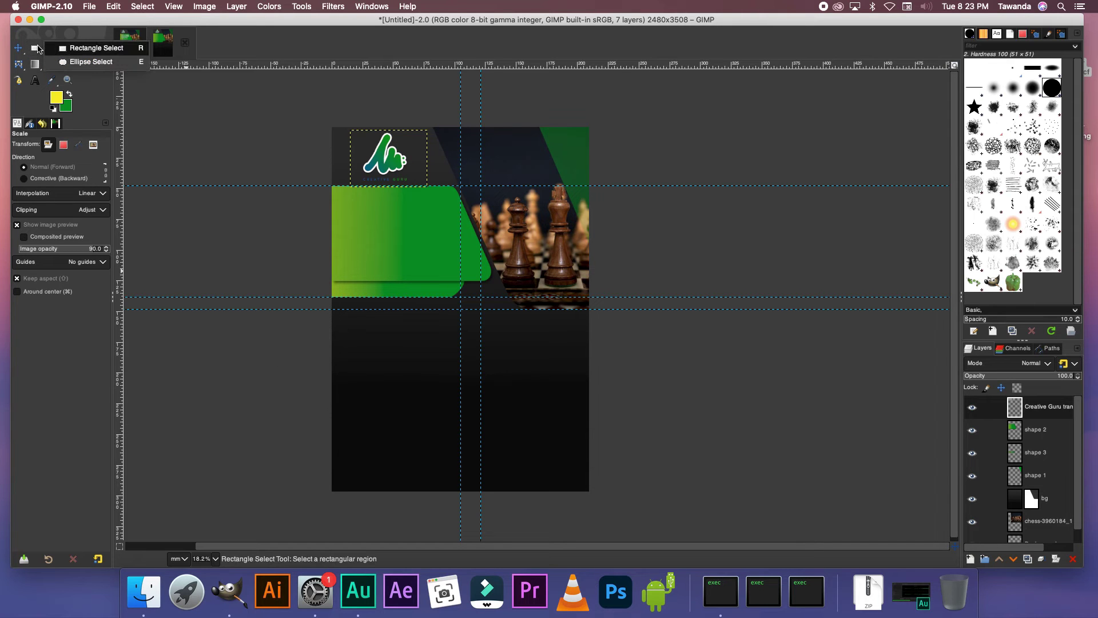
Set the foreground to dark grey and select a wide strip across the flyer's bottom.
{"action": "left_click", "coordinate": [62, 49]}
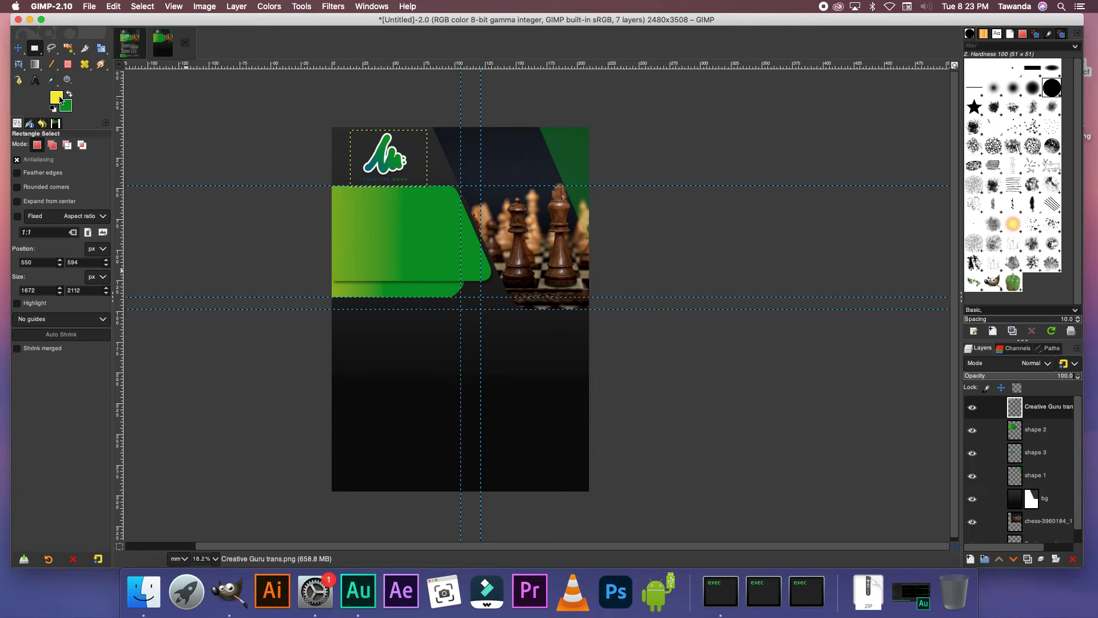
{"action": "left_click", "coordinate": [68, 95]}
{"action": "left_click", "coordinate": [60, 100]}
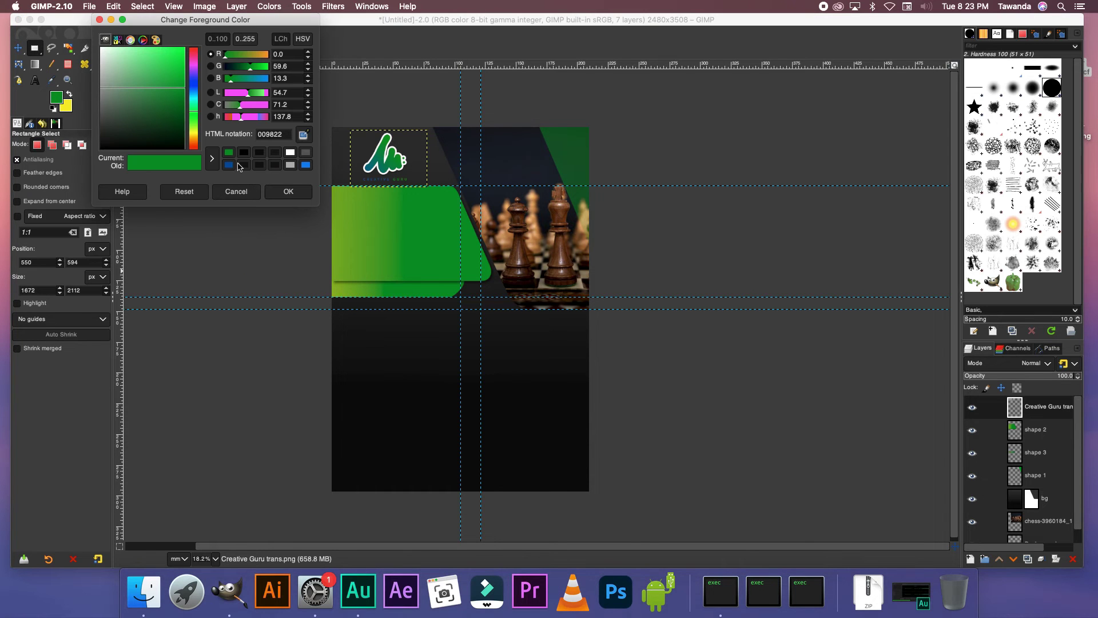
{"action": "left_click", "coordinate": [305, 154]}
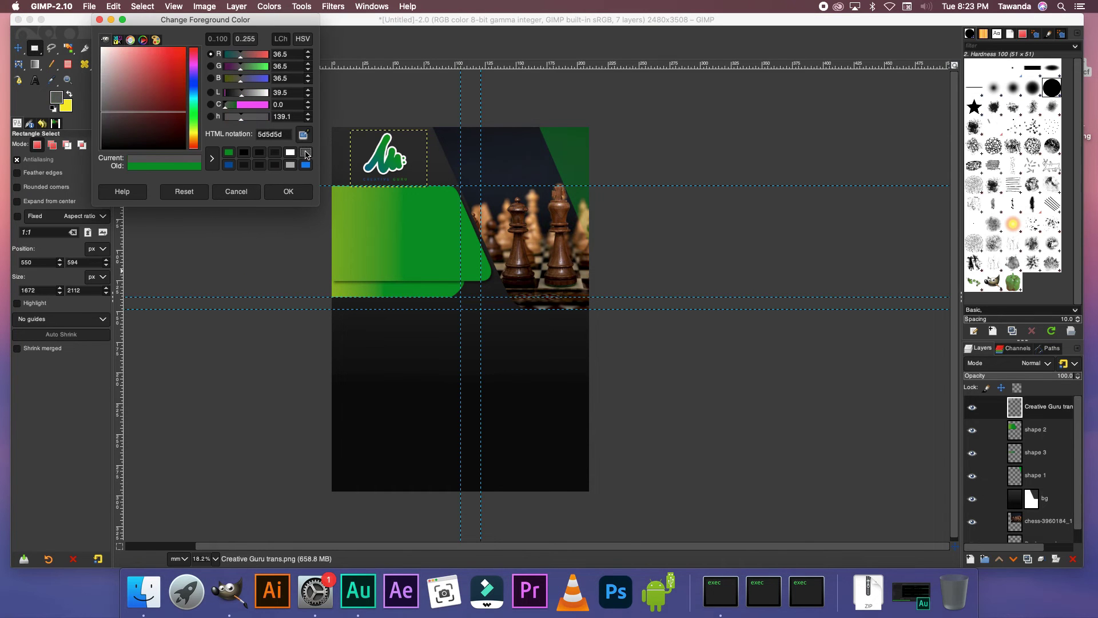
{"action": "left_click", "coordinate": [285, 192]}
{"action": "left_click_drag", "start_coordinate": [323, 451], "coordinate": [604, 481]}
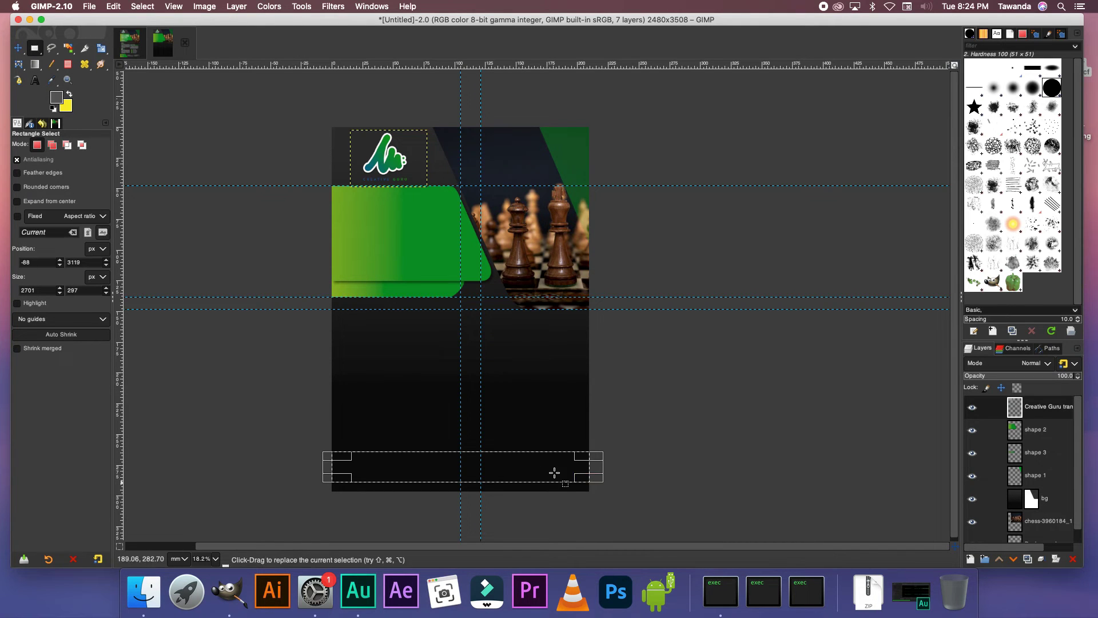
Add a 'rectangle' layer, fill the strip with dark grey, and set opacity to 15.
{"action": "left_click", "coordinate": [971, 558]}
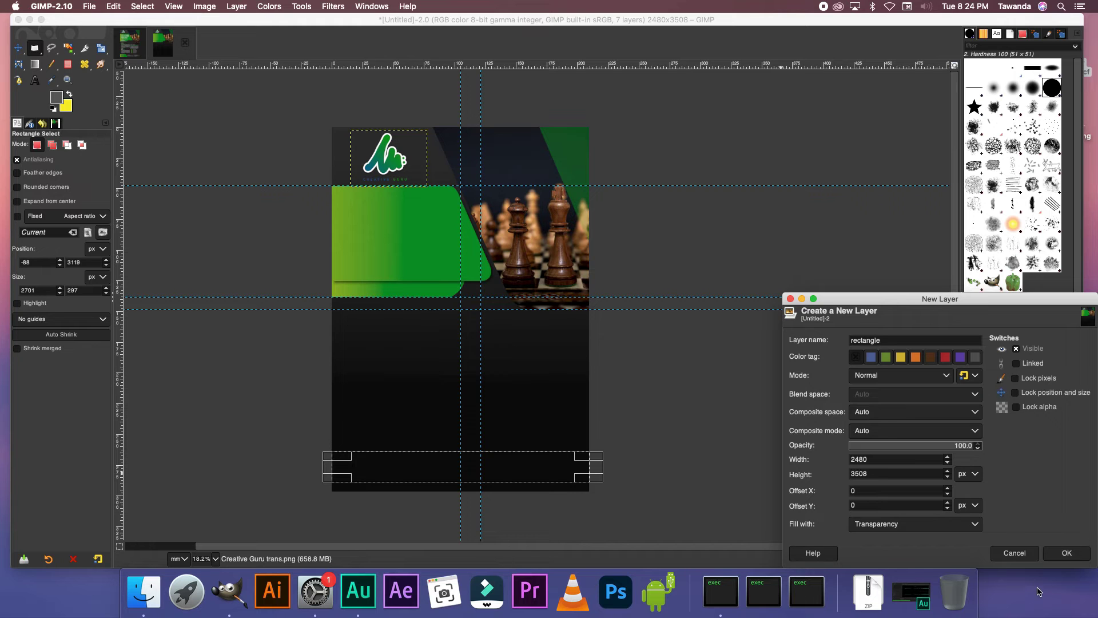
{"action": "left_click", "coordinate": [1067, 552]}
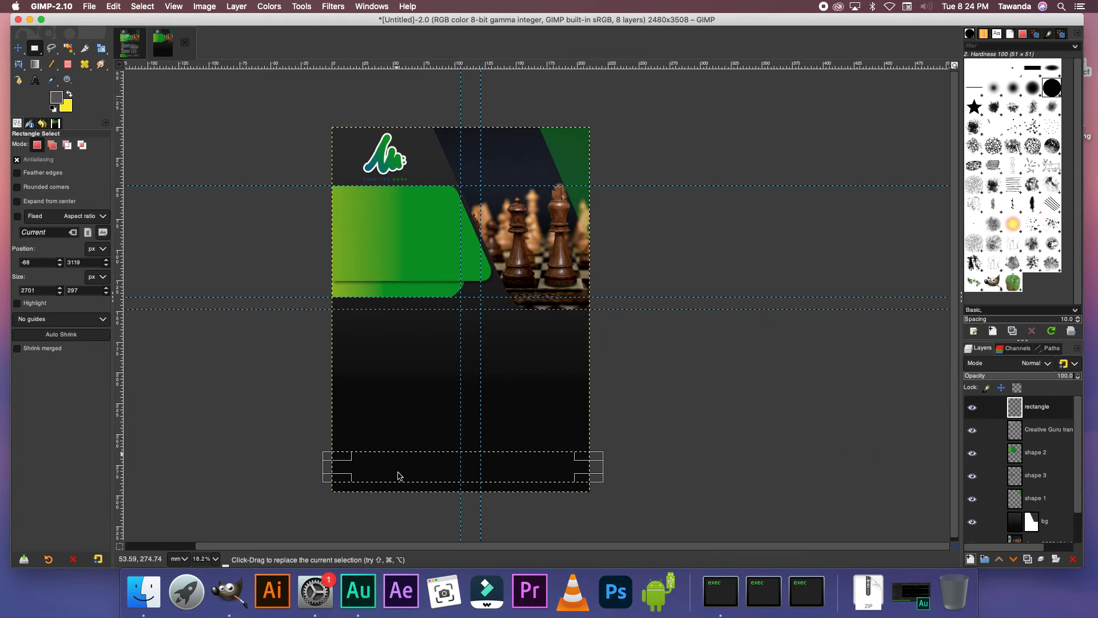
{"action": "right_click", "coordinate": [399, 475]}
{"action": "mouse_move", "coordinate": [426, 497]}
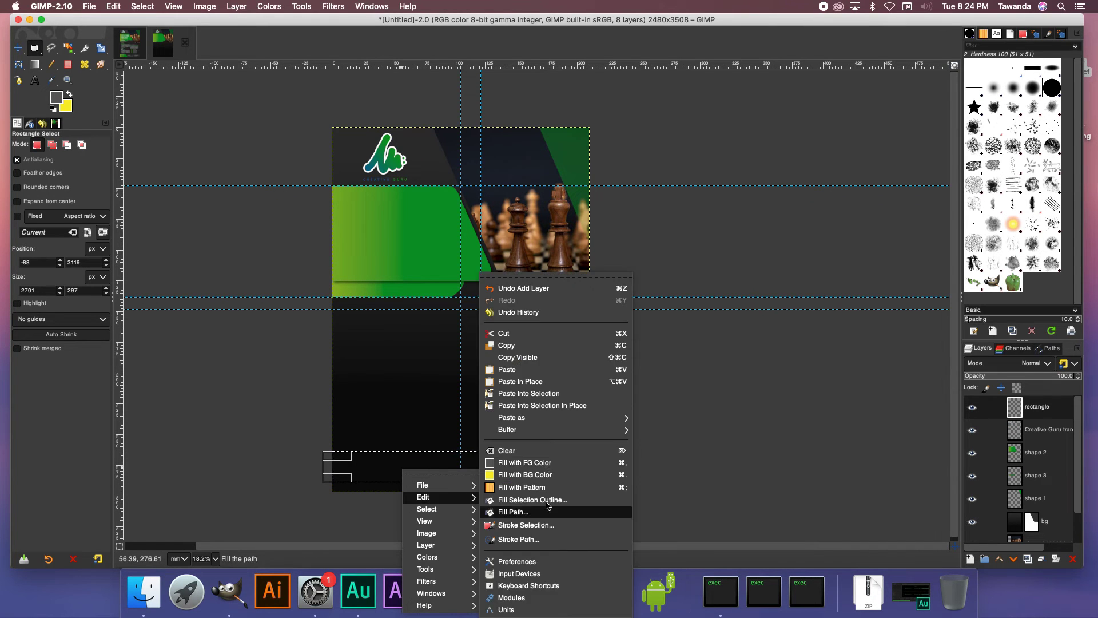
{"action": "left_click", "coordinate": [546, 465]}
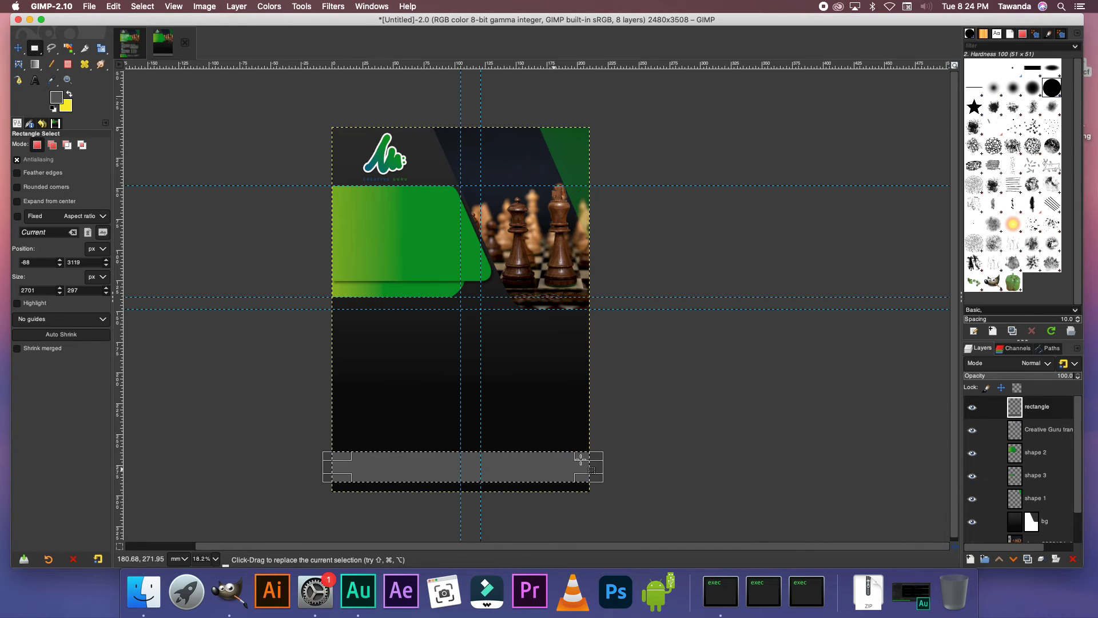
{"action": "left_click", "coordinate": [606, 472]}
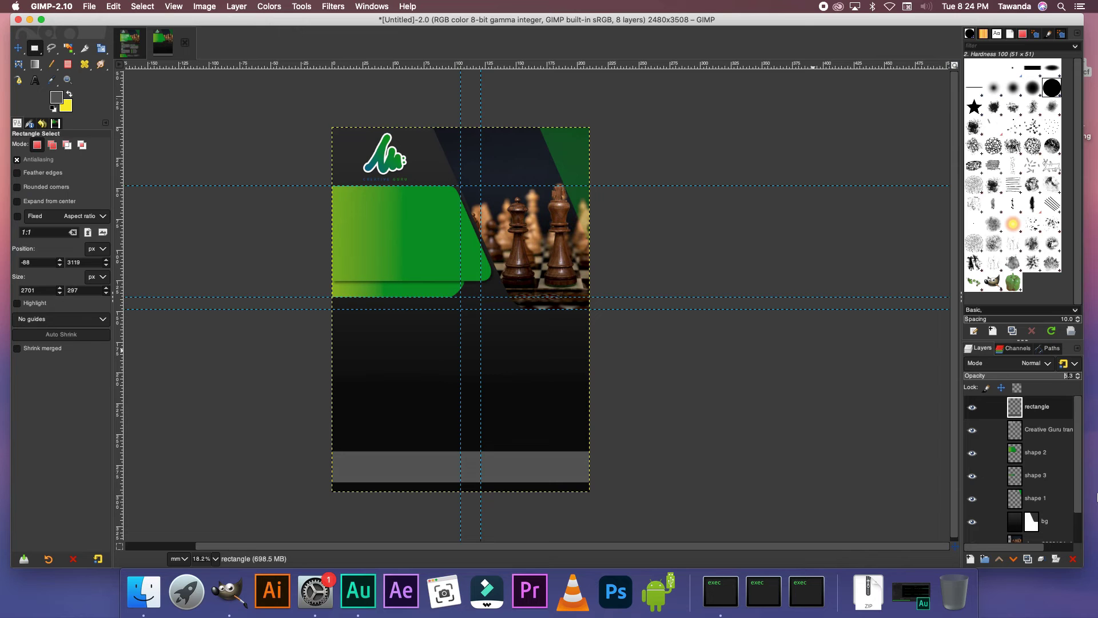
{"action": "key", "text": "Return"}
Move a guide down to the bar's top edge and add an empty 'bottom shape' layer.
{"action": "key", "text": "m"}
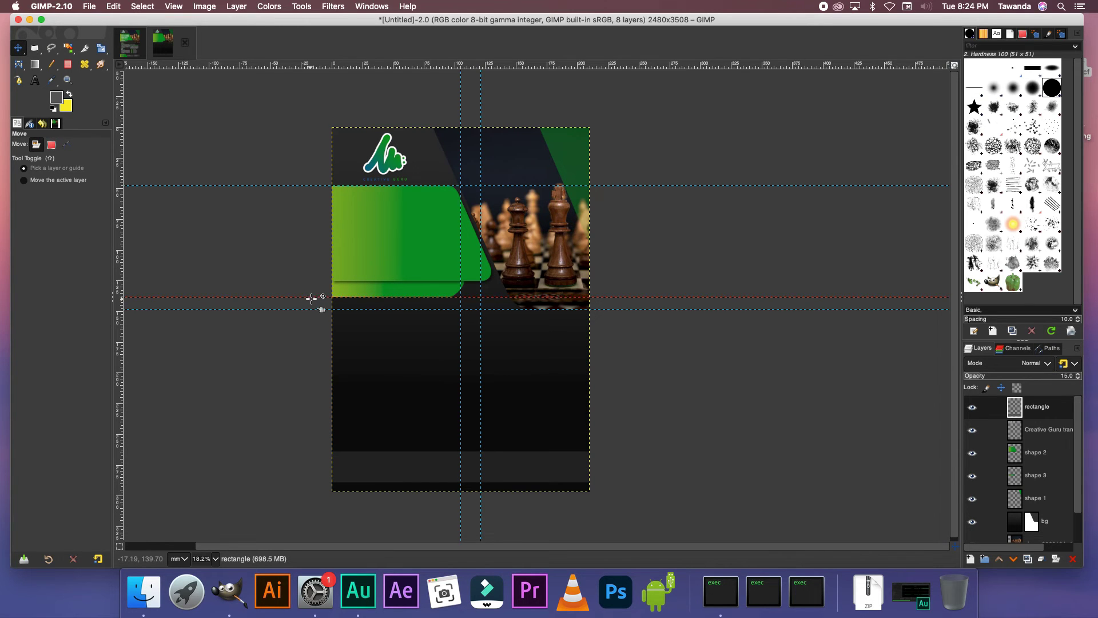
{"action": "left_click_drag", "start_coordinate": [311, 309], "coordinate": [314, 443]}
{"action": "left_click", "coordinate": [970, 561]}
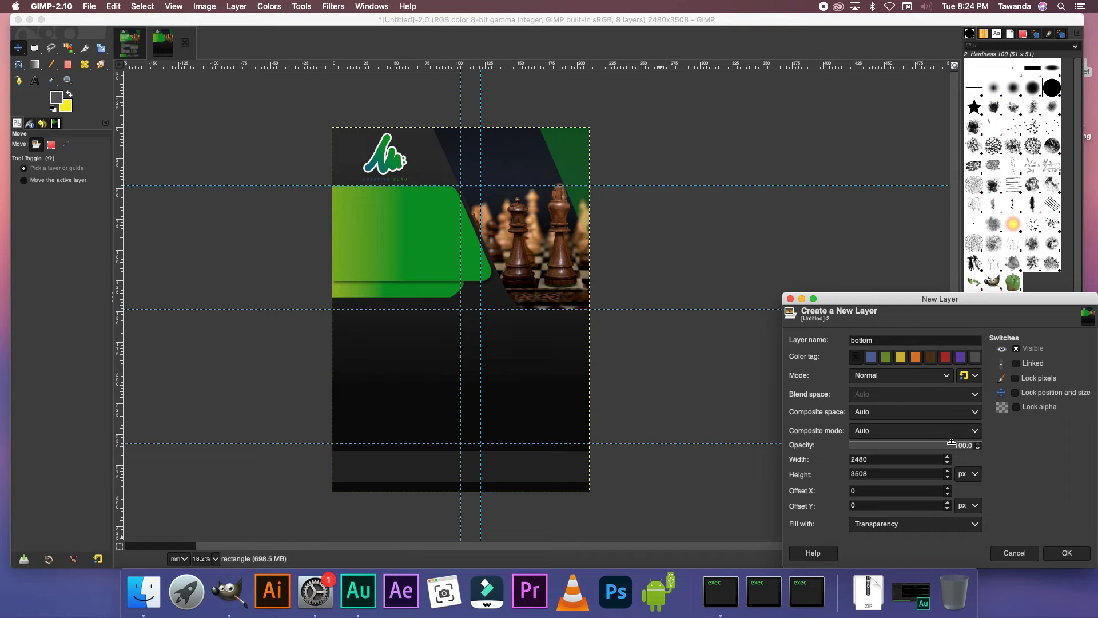
{"action": "key", "text": "Return"}
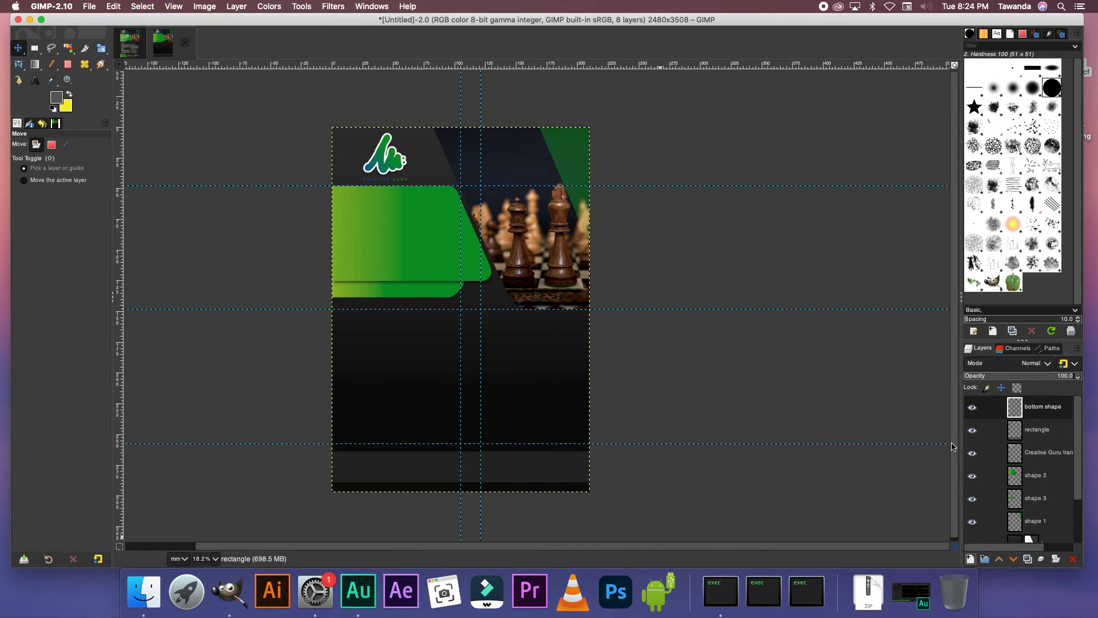
Draw a closed path for the bottom-left shape with a curved, slanted corner.
{"action": "left_click", "coordinate": [18, 80]}
{"action": "left_click", "coordinate": [329, 443]}
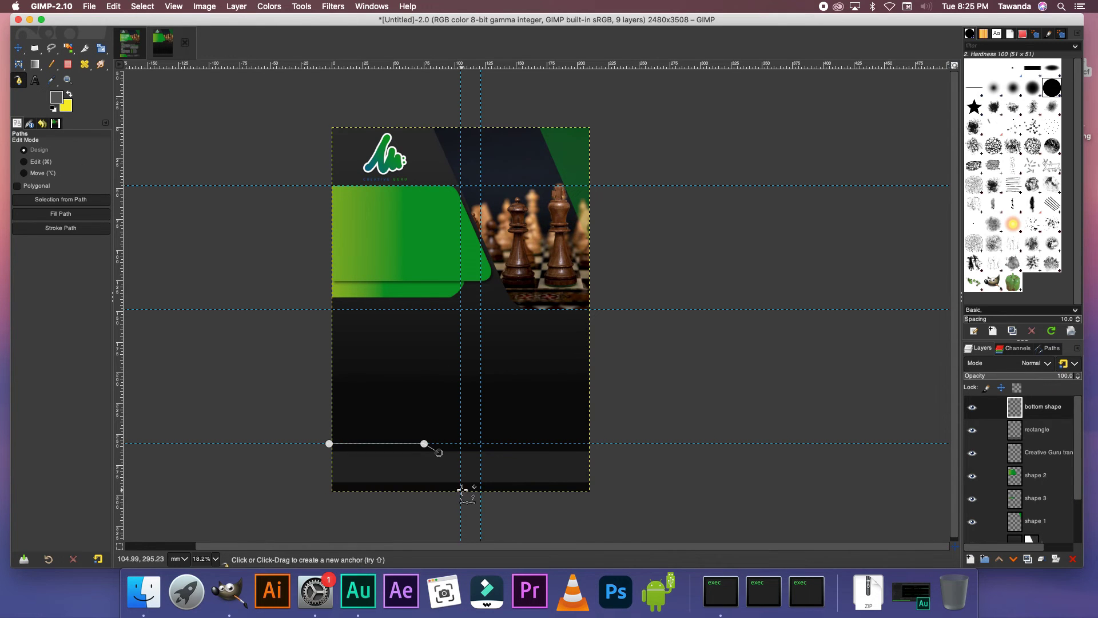
{"action": "key", "text": "super+z"}
{"action": "left_click", "coordinate": [424, 453]}
{"action": "left_click", "coordinate": [461, 498]}
{"action": "left_click", "coordinate": [325, 513]}
{"action": "left_click", "coordinate": [328, 443], "text": "super"}
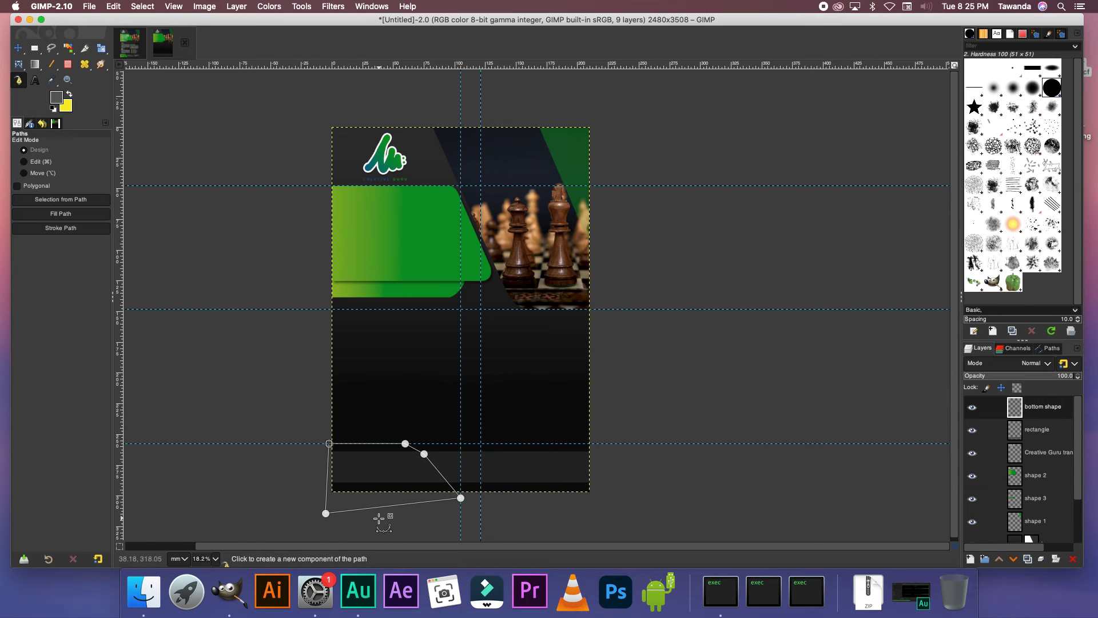
{"action": "left_click_drag", "start_coordinate": [414, 449], "coordinate": [429, 455]}
{"action": "scroll", "coordinate": [415, 444], "scroll_direction": "up", "scroll_amount": 4}
{"action": "left_click_drag", "start_coordinate": [369, 413], "coordinate": [405, 422]}
{"action": "scroll", "coordinate": [428, 457], "scroll_direction": "down", "scroll_amount": 4}
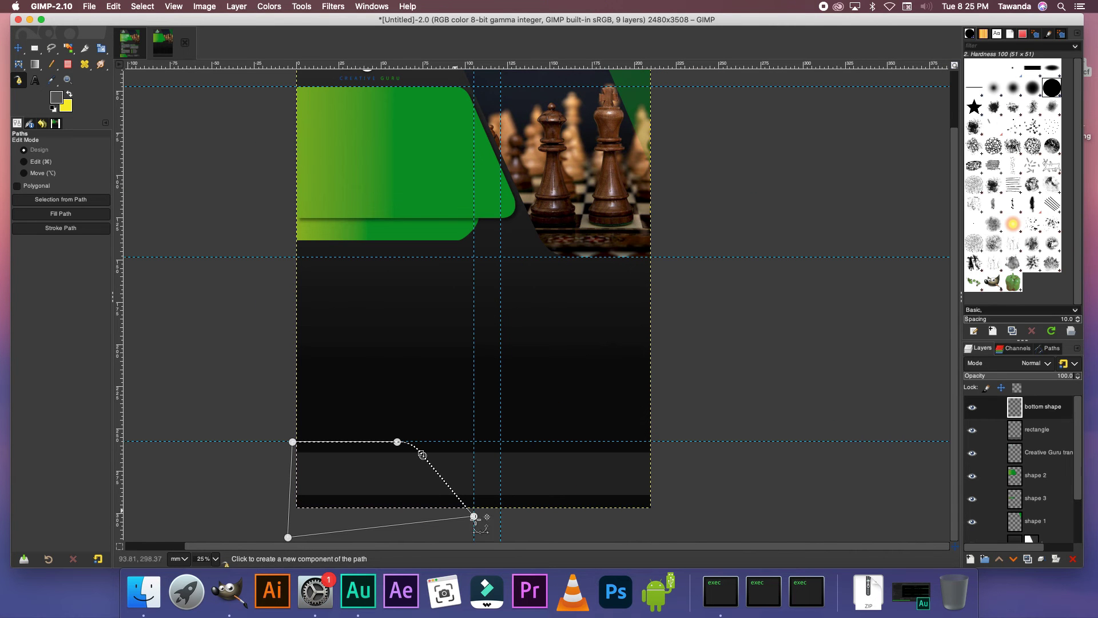
Set the foreground to green and fill the bottom shape selection with it.
{"action": "left_click", "coordinate": [62, 98]}
{"action": "left_click", "coordinate": [244, 153]}
{"action": "left_click", "coordinate": [288, 191]}
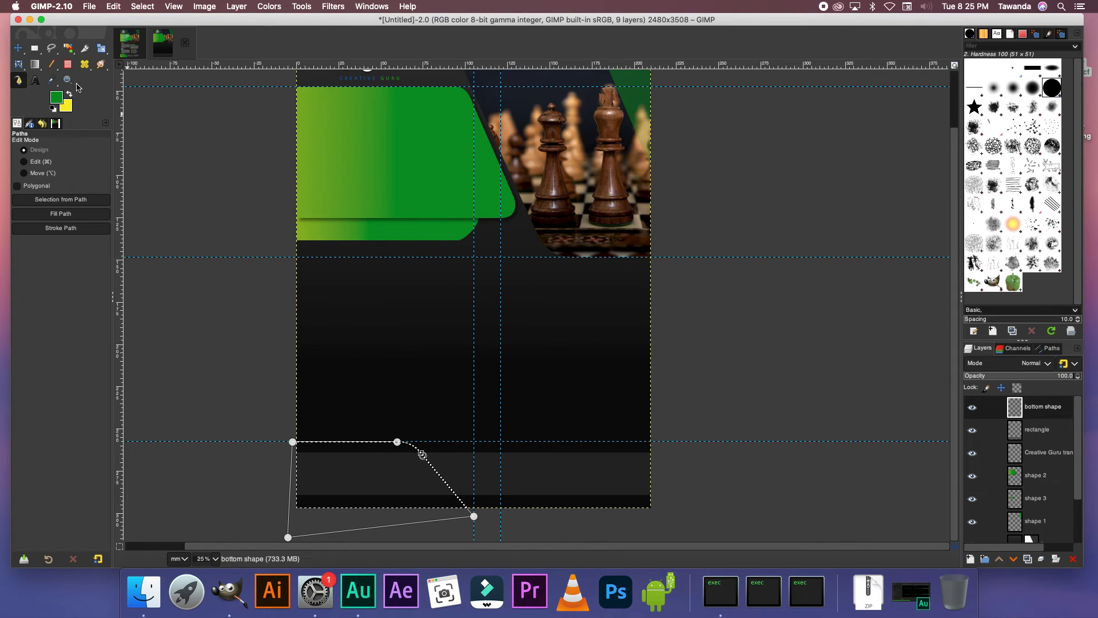
{"action": "right_click", "coordinate": [383, 477]}
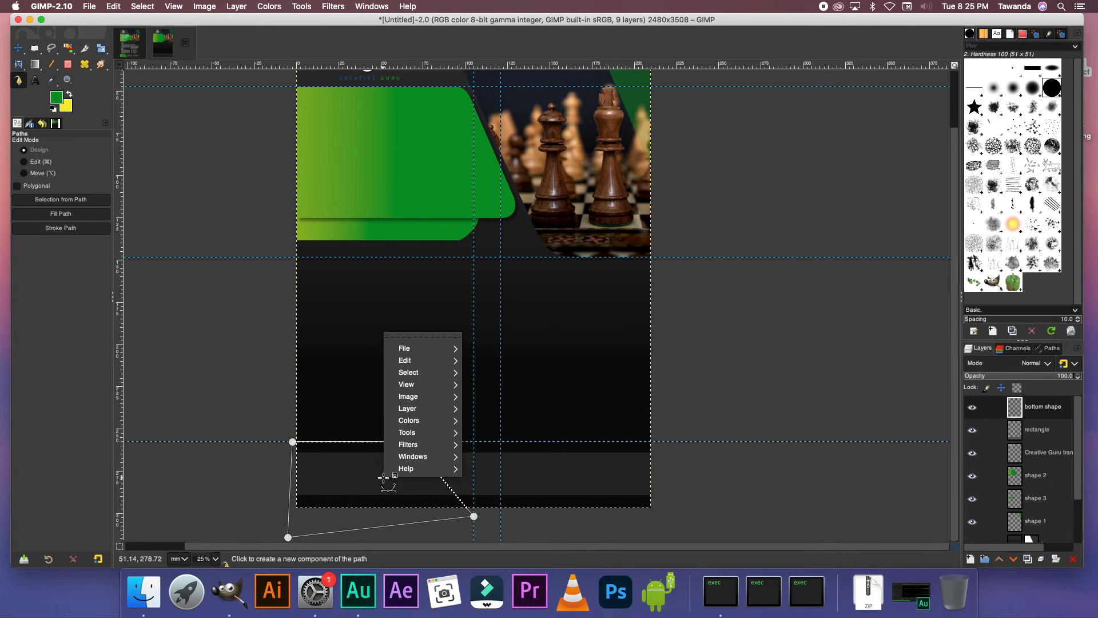
{"action": "mouse_move", "coordinate": [423, 362]}
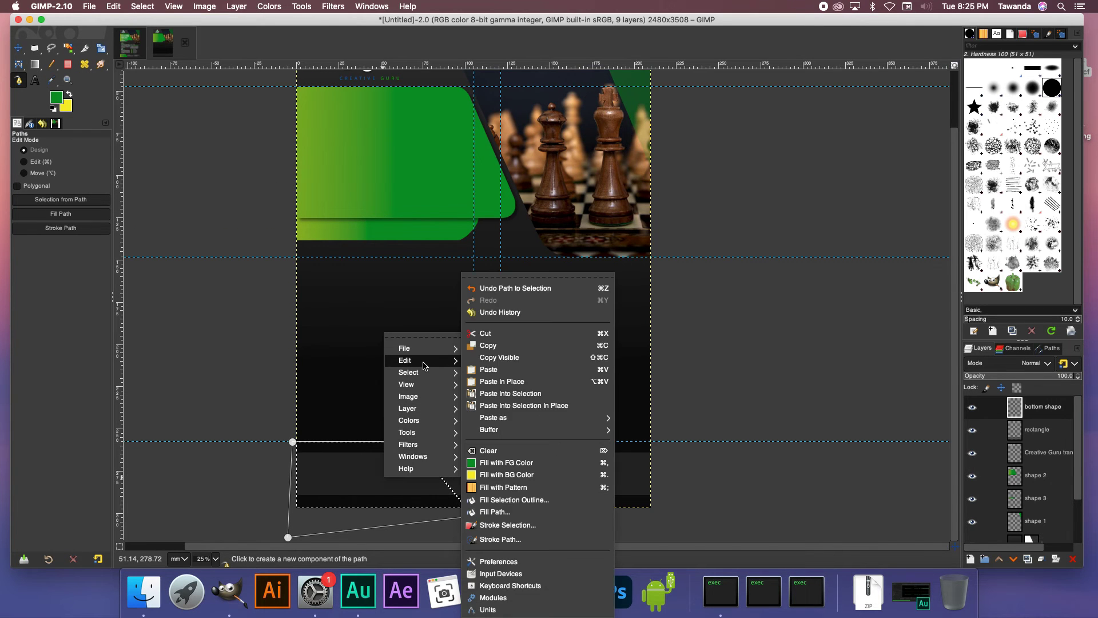
{"action": "left_click", "coordinate": [538, 468]}
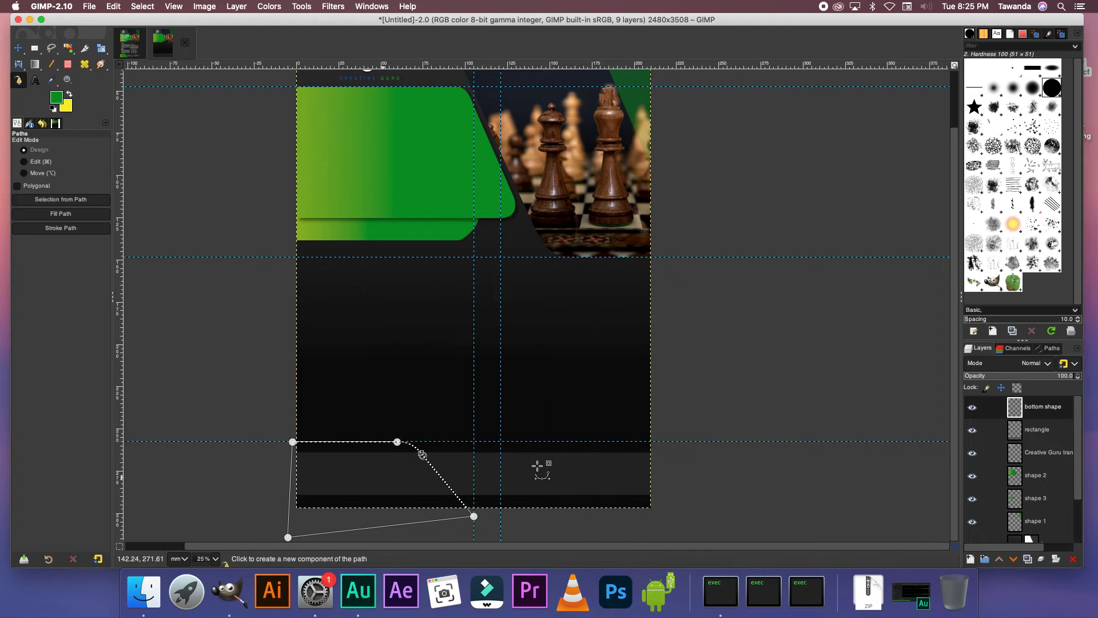
Apply a yellow-to-green gradient across the bottom shape and clear the selection.
{"action": "left_click", "coordinate": [36, 64]}
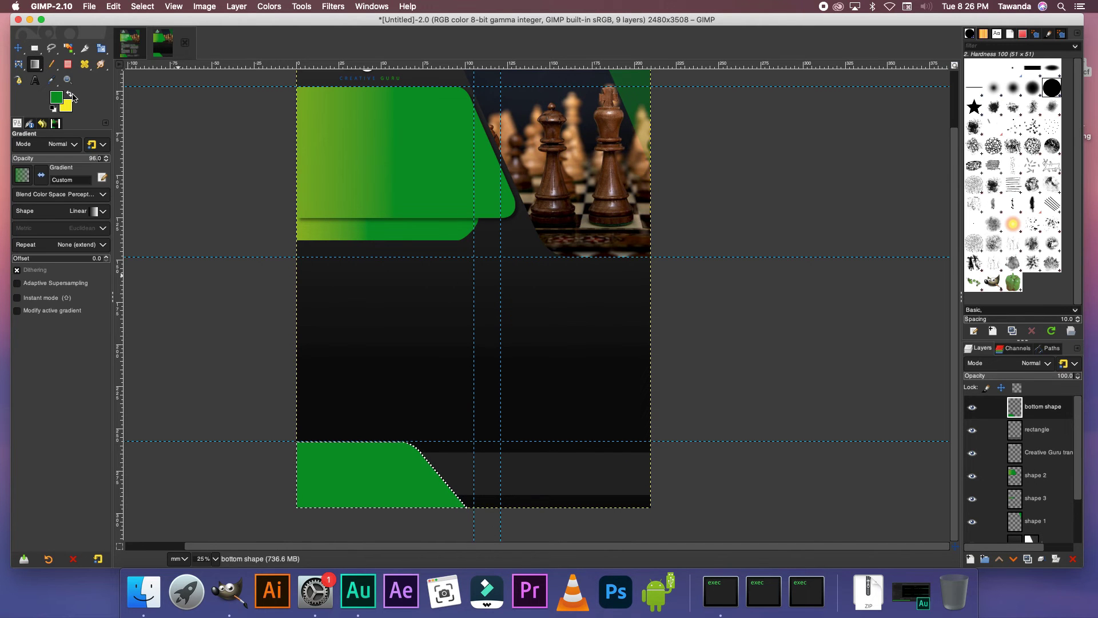
{"action": "left_click", "coordinate": [69, 95]}
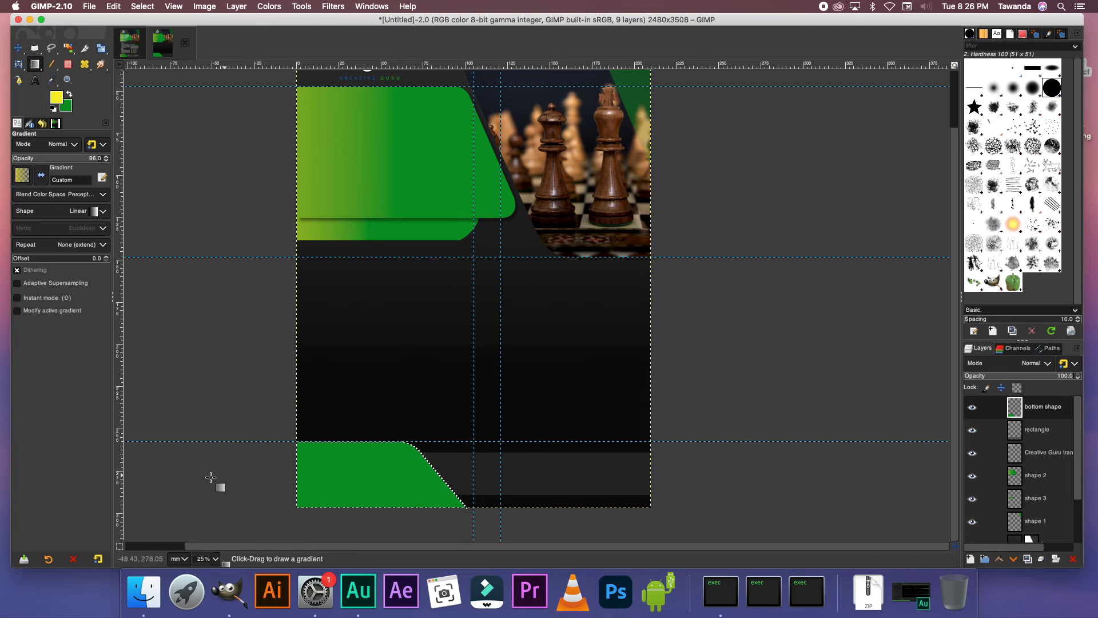
{"action": "left_click_drag", "start_coordinate": [209, 477], "coordinate": [367, 474]}
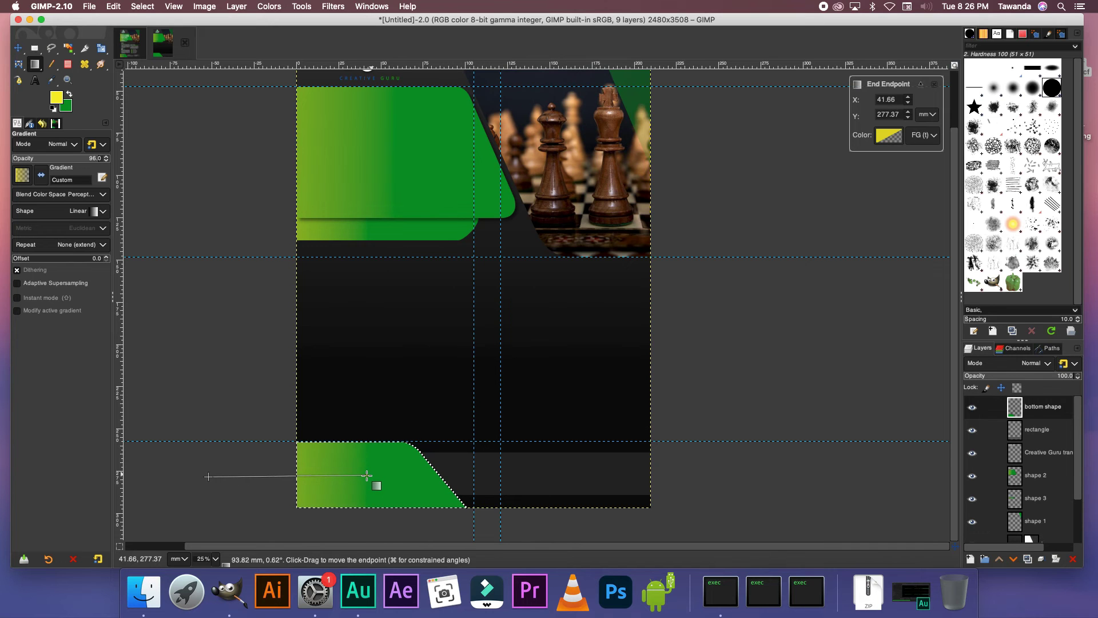
{"action": "key", "text": "m"}
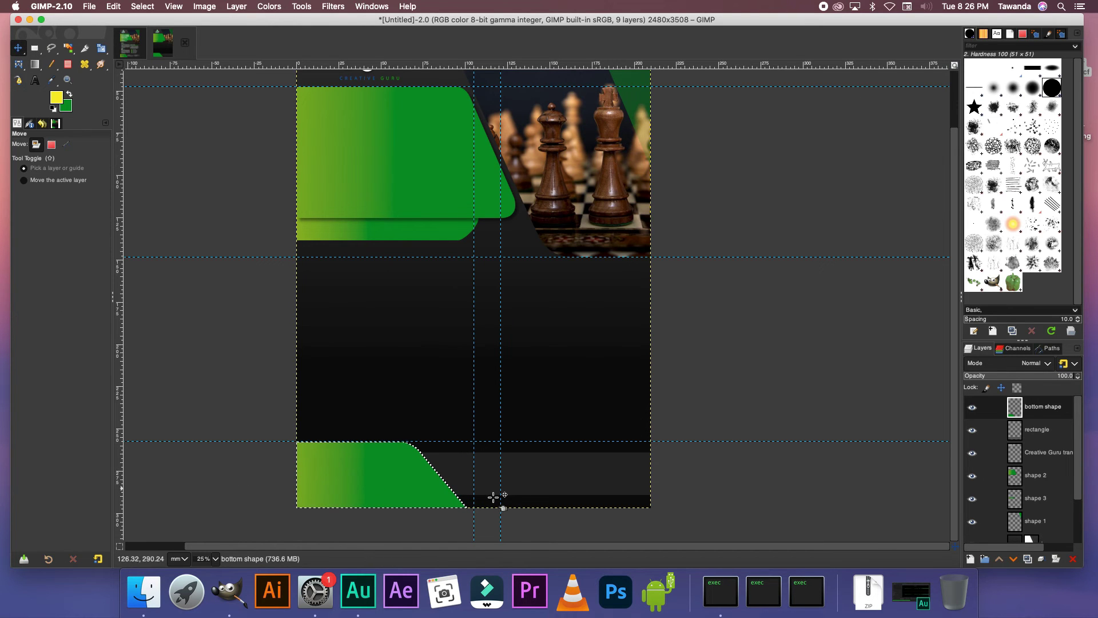
{"action": "key", "text": "super+shift+a"}
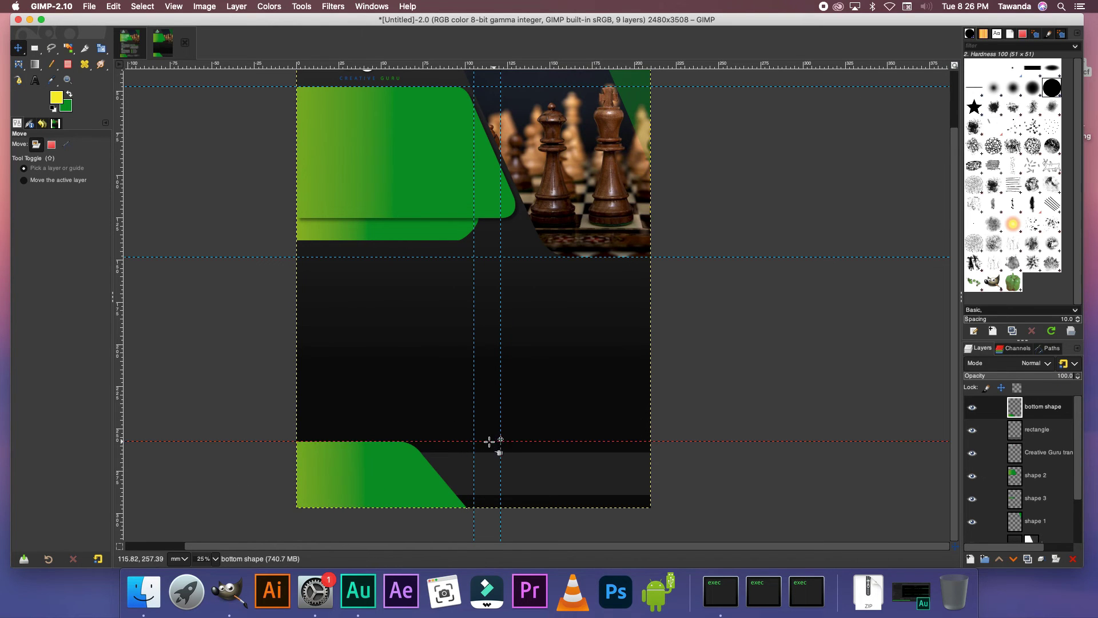
{"action": "scroll", "coordinate": [481, 434], "scroll_direction": "down", "scroll_amount": 2}
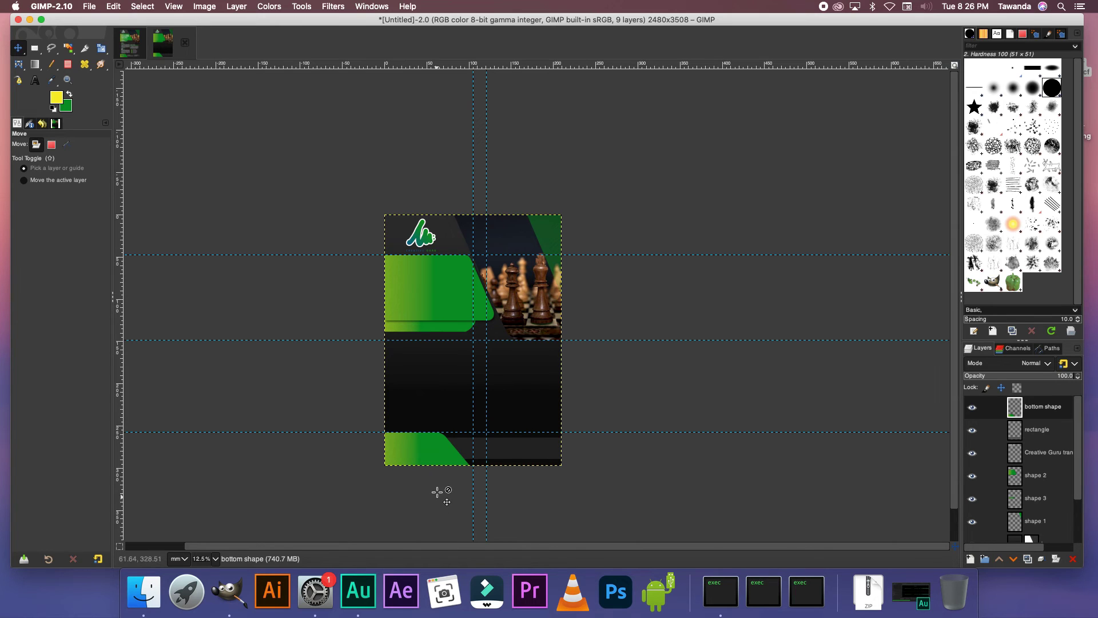
{"action": "scroll", "coordinate": [443, 450], "scroll_direction": "up", "scroll_amount": 4}
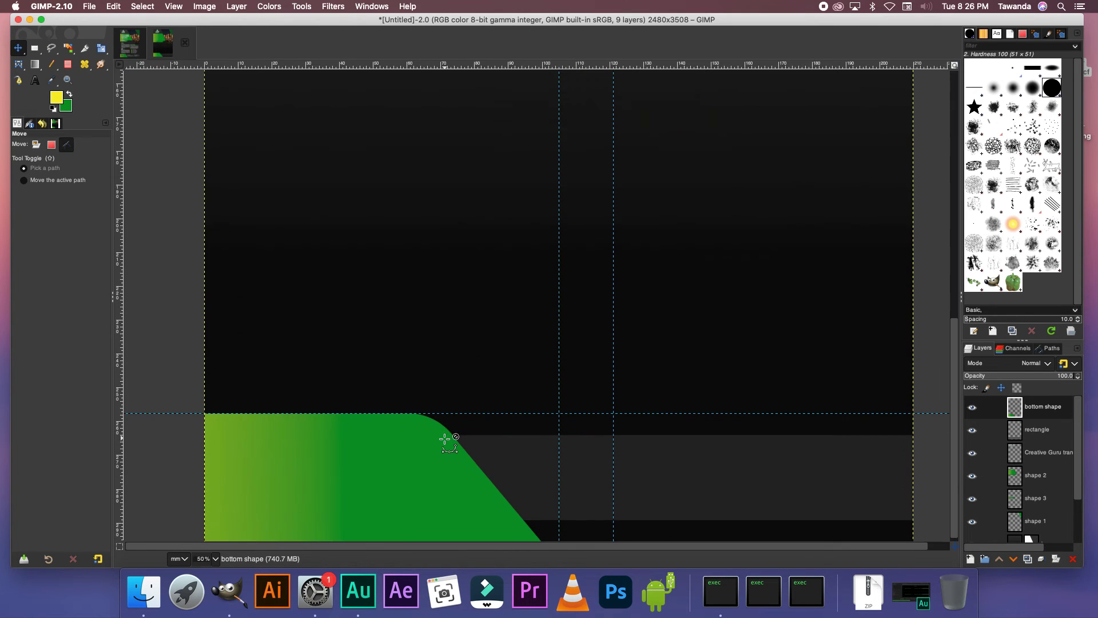
{"action": "scroll", "coordinate": [460, 451], "scroll_direction": "up", "scroll_amount": 5}
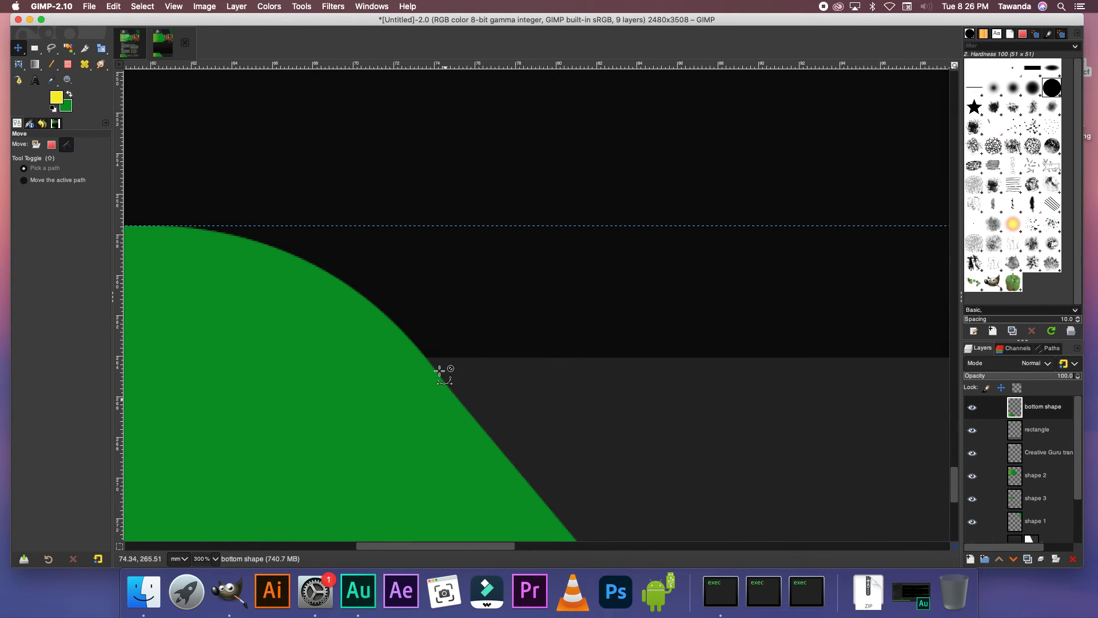
{"action": "scroll", "coordinate": [424, 420], "scroll_direction": "down", "scroll_amount": 7}
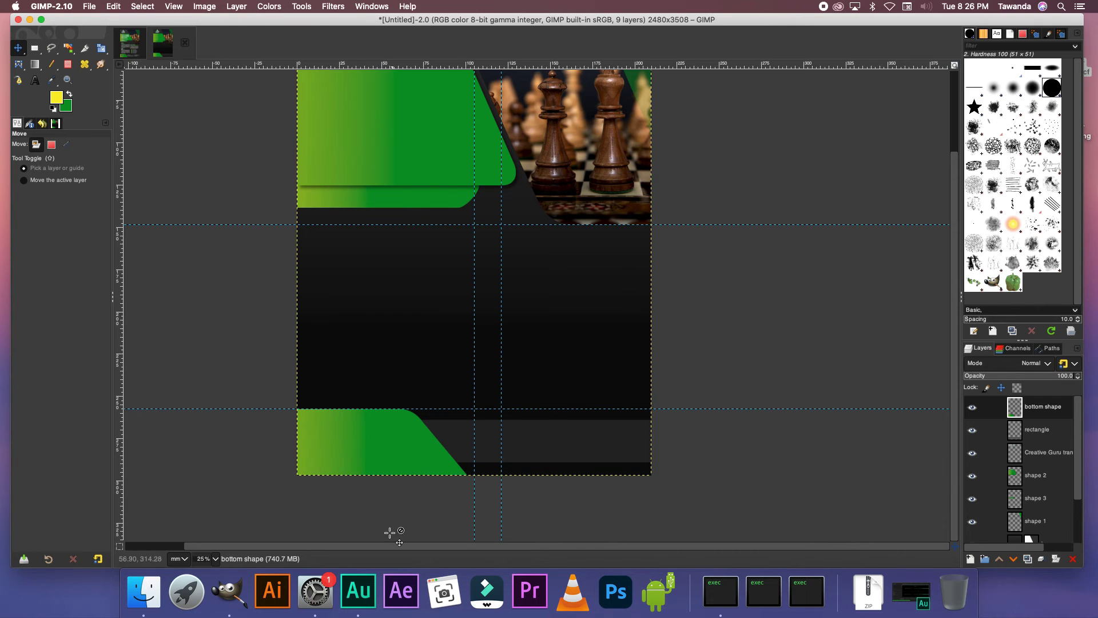
Drag transparent QR Code.png into the flyer and move it toward the lower middle.
{"action": "left_click", "coordinate": [144, 593]}
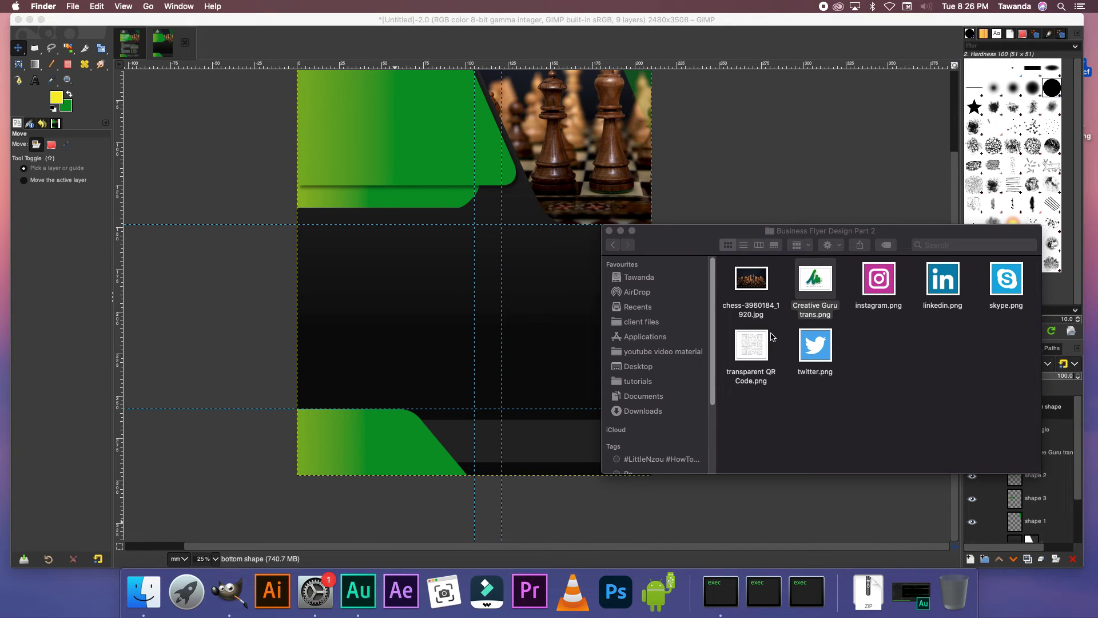
{"action": "left_click_drag", "start_coordinate": [752, 346], "coordinate": [393, 405]}
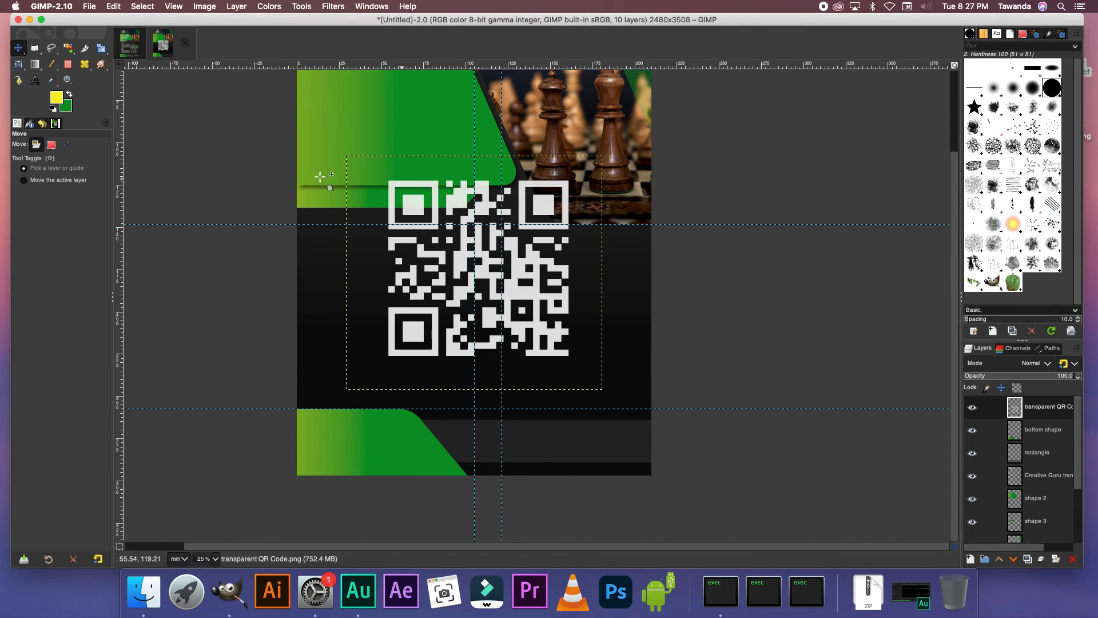
{"action": "left_click_drag", "start_coordinate": [434, 212], "coordinate": [381, 314]}
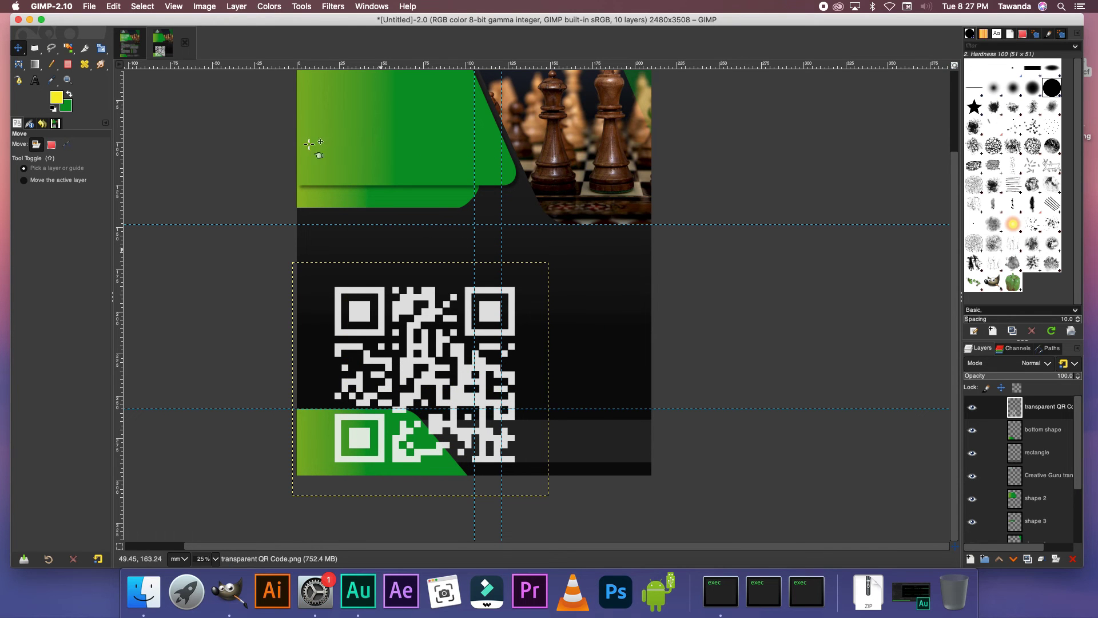
Invert the QR code to dark and scale it down into the bottom-left green shape.
{"action": "left_click", "coordinate": [272, 7]}
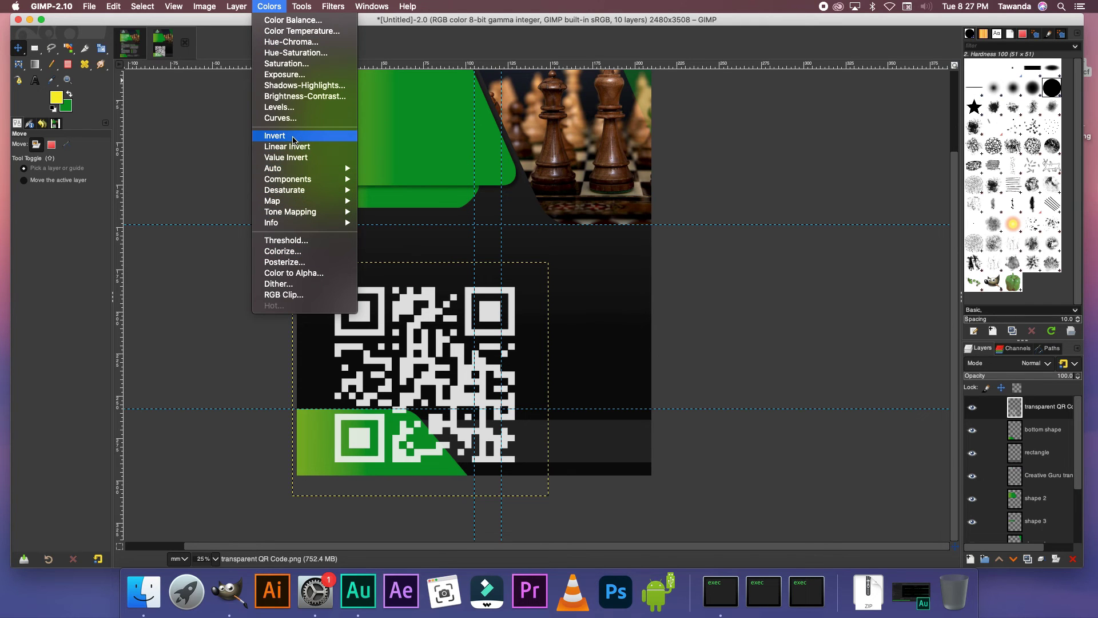
{"action": "left_click", "coordinate": [292, 138]}
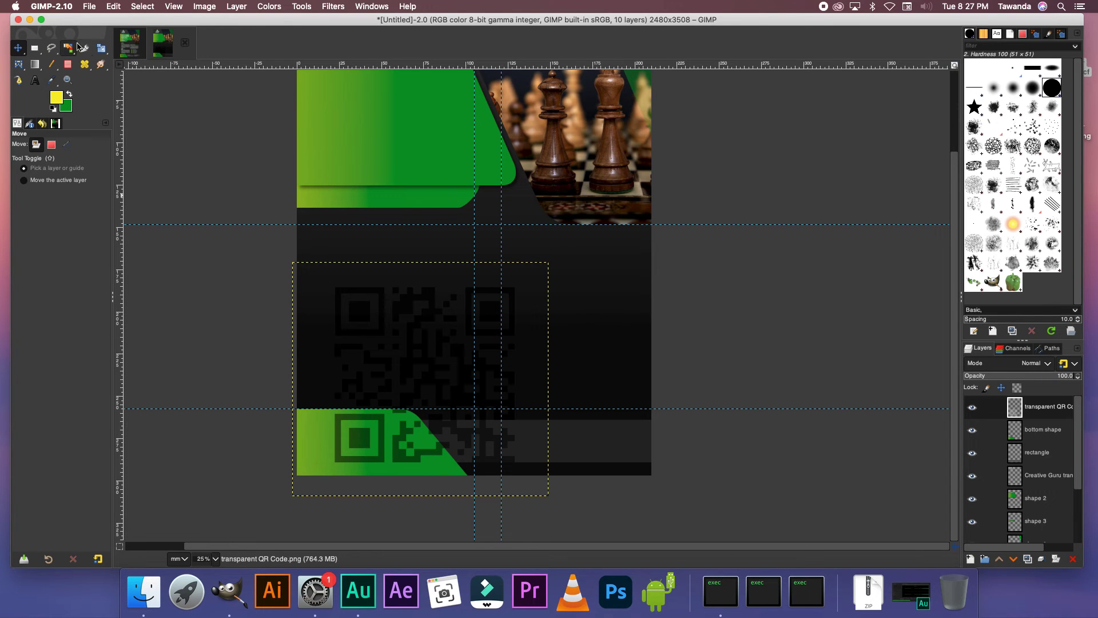
{"action": "left_click", "coordinate": [102, 49]}
{"action": "left_click_drag", "start_coordinate": [468, 302], "coordinate": [364, 423]}
{"action": "left_click", "coordinate": [915, 143]}
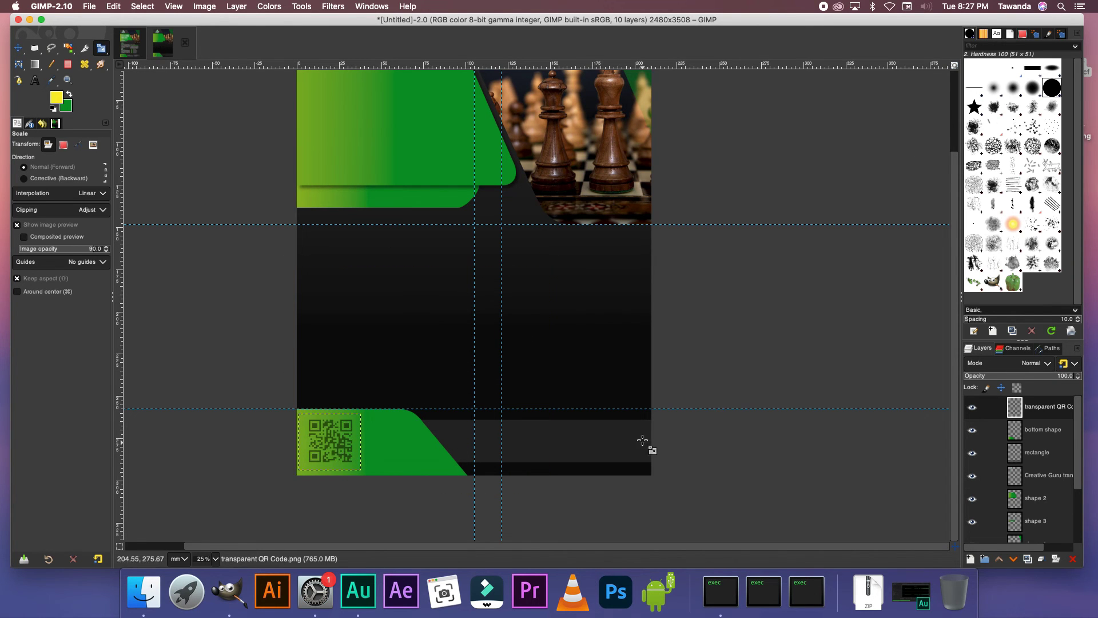
{"action": "scroll", "coordinate": [334, 426], "scroll_direction": "up", "scroll_amount": 2}
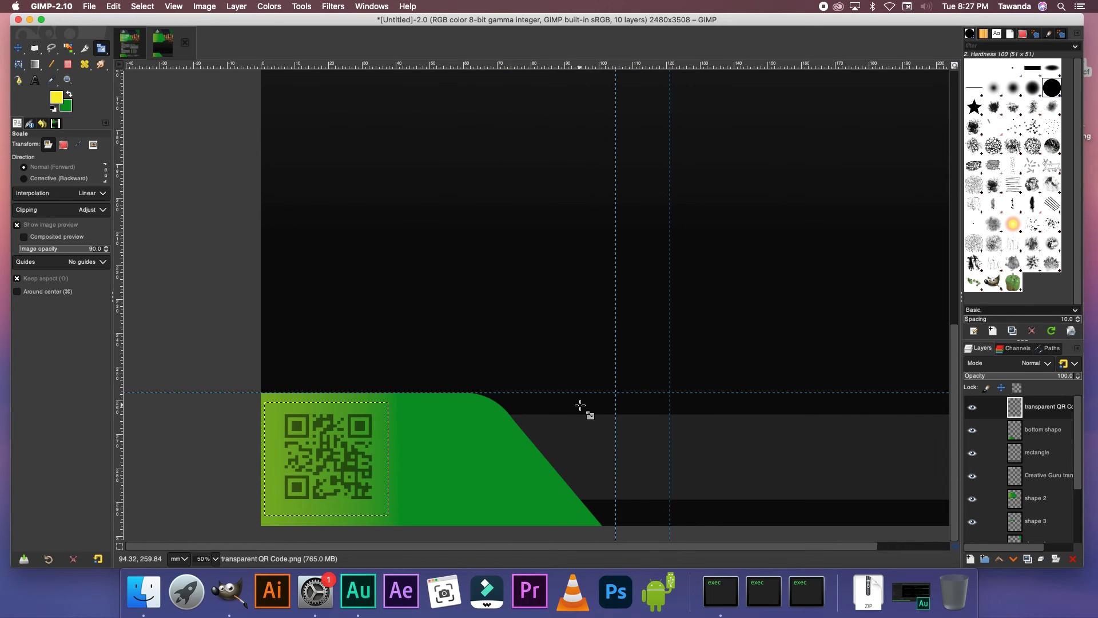
Add bold 'Scan Me' text beside the QR code.
{"action": "left_click", "coordinate": [36, 81]}
{"action": "left_click", "coordinate": [52, 108]}
{"action": "key", "text": "1"}
{"action": "left_click", "coordinate": [384, 334]}
{"action": "type", "text": "Scan Me"}
{"action": "left_click", "coordinate": [438, 302]}
{"action": "left_click", "coordinate": [440, 343]}
{"action": "left_click_drag", "start_coordinate": [429, 412], "coordinate": [399, 394]}
{"action": "type", "text": "www."}
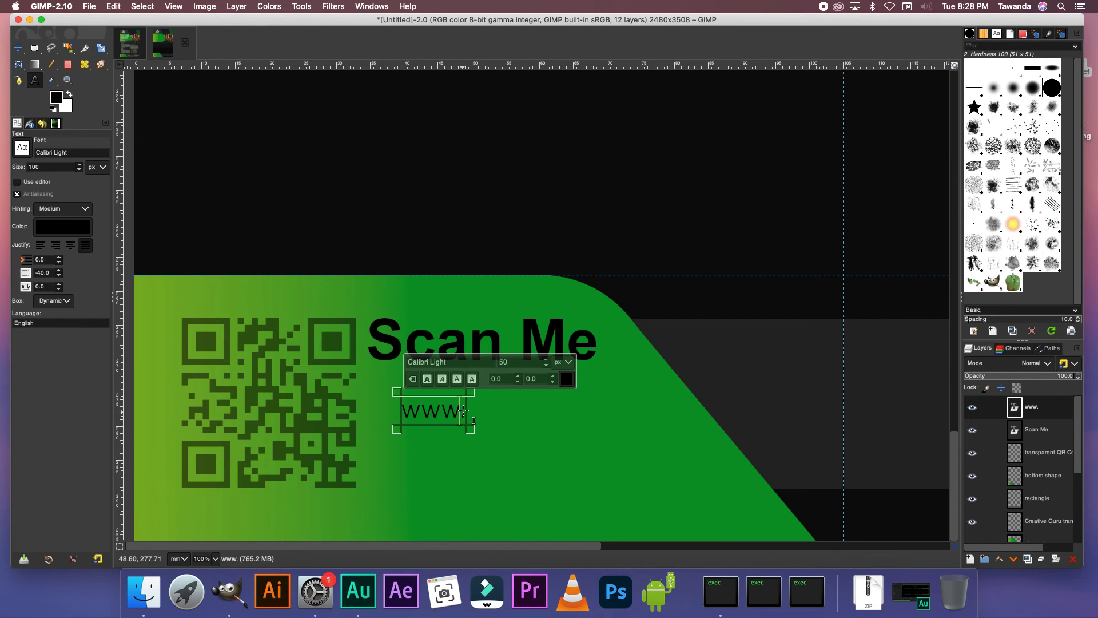
{"action": "type", "text": "website.com"}
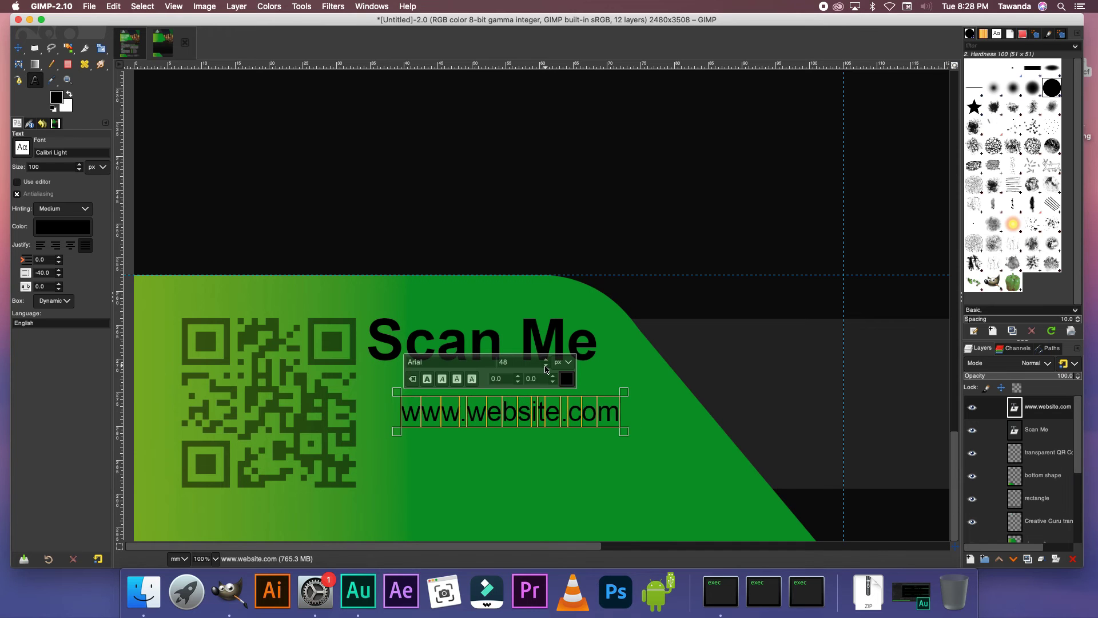
{"action": "key", "text": "Escape"}
{"action": "key", "text": "m"}
{"action": "left_click_drag", "start_coordinate": [498, 410], "coordinate": [462, 389]}
{"action": "key", "text": "t"}
{"action": "left_click", "coordinate": [571, 400]}
{"action": "type", "text": "/services"}
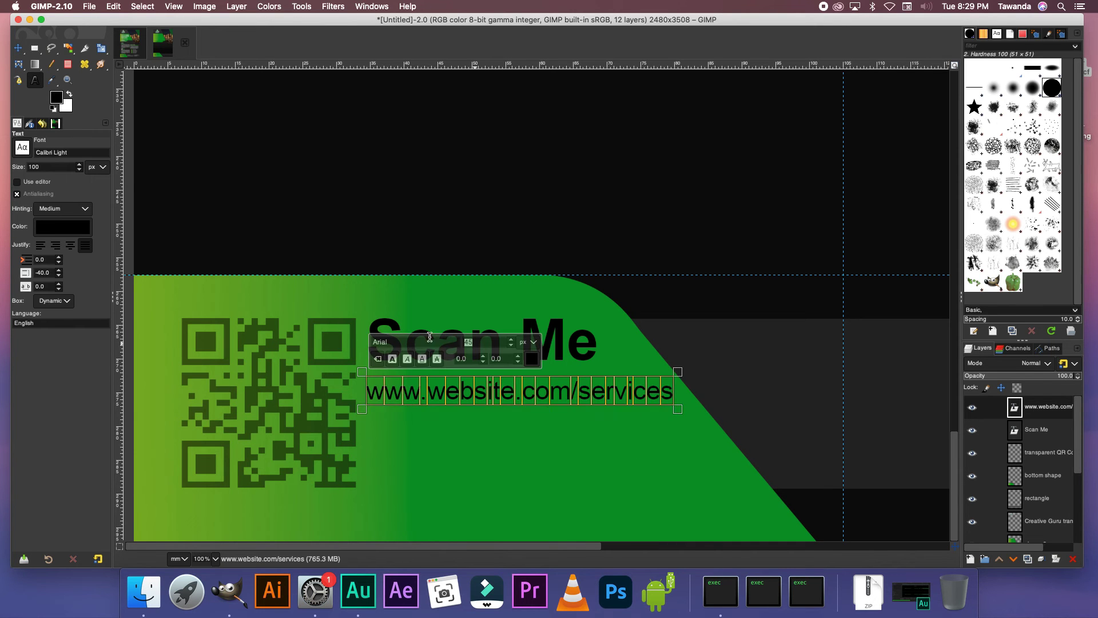
{"action": "key", "text": "Escape"}
Inspect the bottom section of the reference flyer for the icon layout.
{"action": "key", "text": "m"}
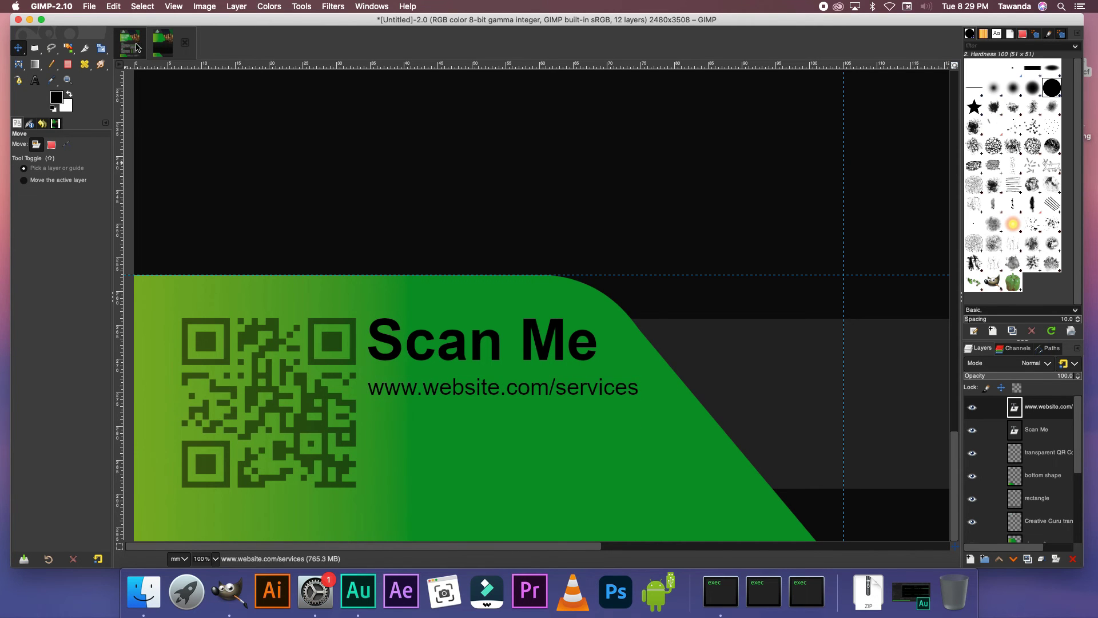
{"action": "left_click", "coordinate": [137, 47]}
{"action": "key", "text": "1"}
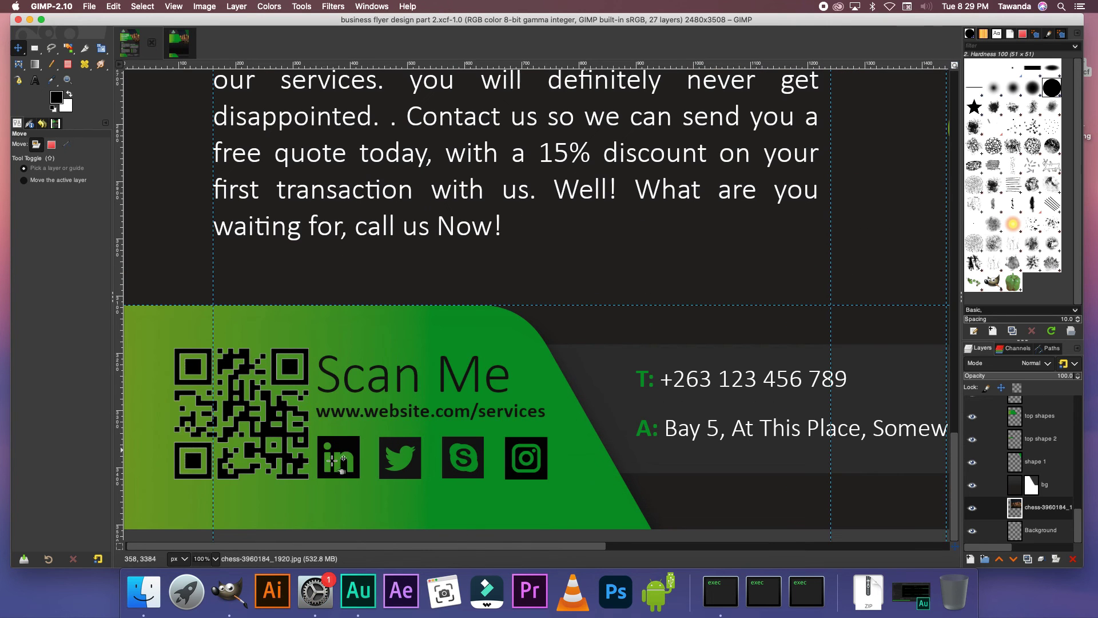
{"action": "key", "text": "minus"}
{"action": "key", "text": "minus"}
{"action": "key", "text": "minus"}
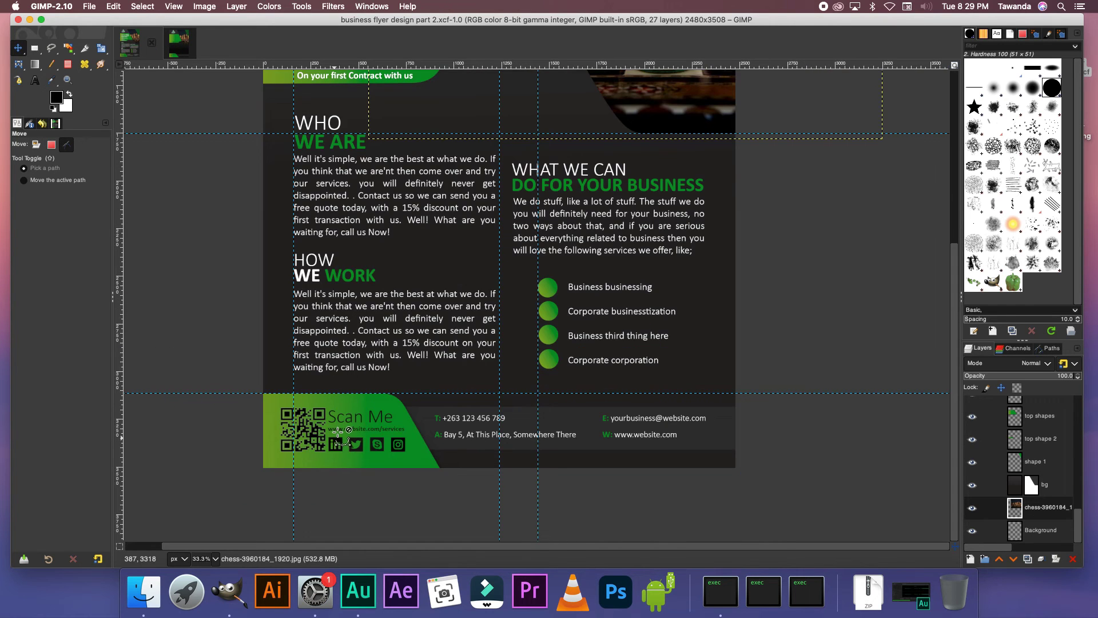
{"action": "key", "text": "minus"}
{"action": "key", "text": "minus"}
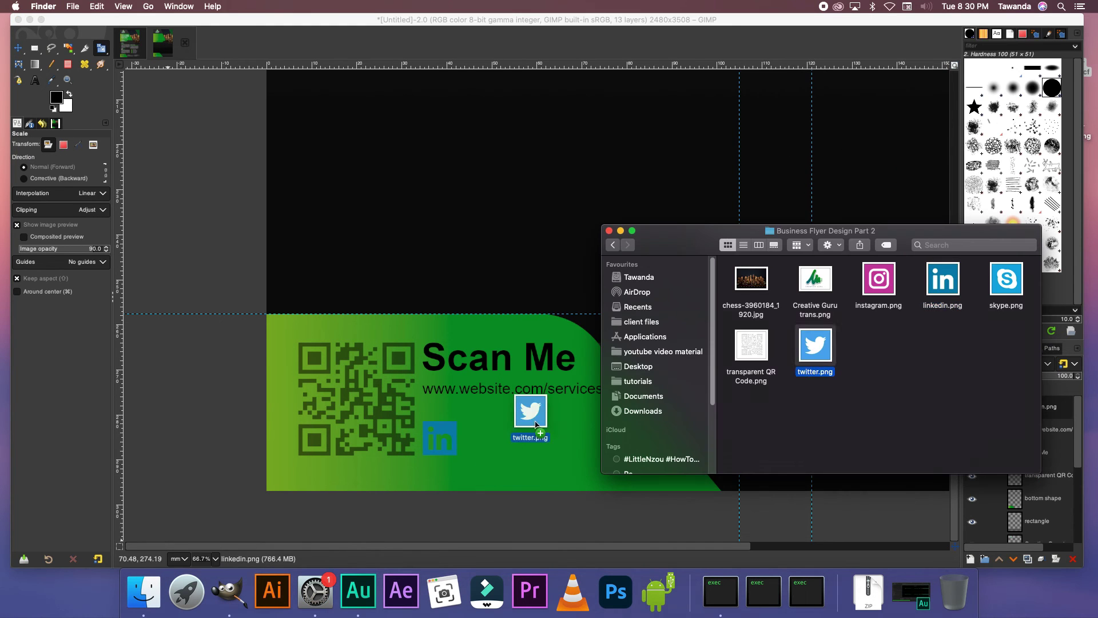
Bring in the Twitter icon, select its white bird, and add a guide for the icon row.
{"action": "left_click_drag", "start_coordinate": [522, 412], "coordinate": [550, 424]}
{"action": "key", "text": "shift+o"}
{"action": "left_click", "coordinate": [607, 293]}
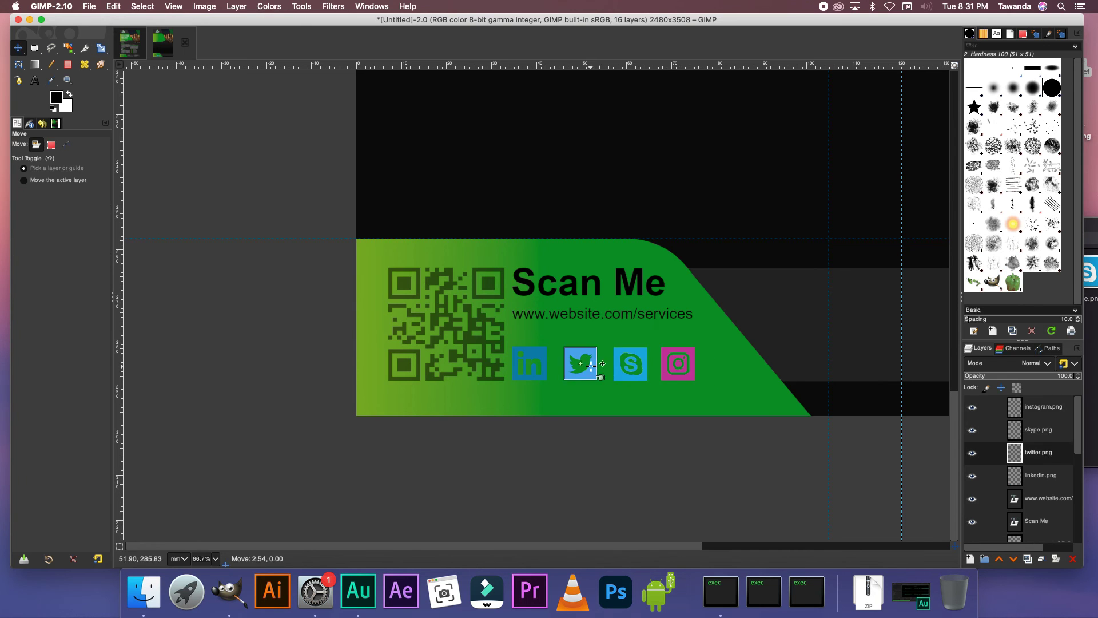
{"action": "left_click_drag", "start_coordinate": [607, 64], "coordinate": [607, 381]}
{"action": "left_click", "coordinate": [630, 363]}
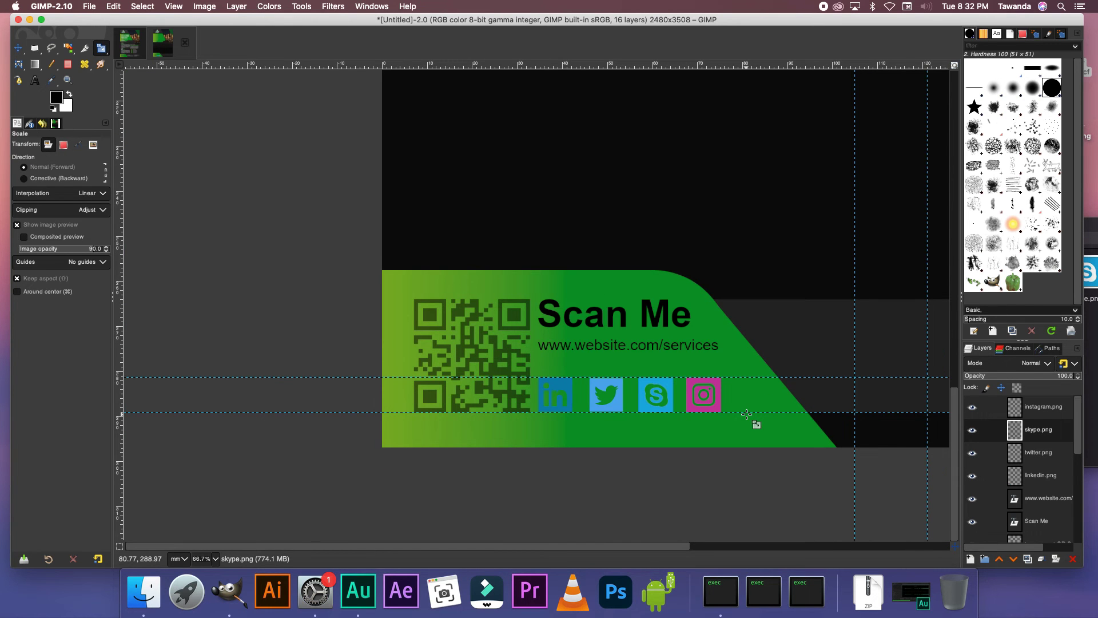
Merge instagram.png, skype.png and twitter.png down into linkedin.png, then hide the merged layer to check it.
{"action": "left_click", "coordinate": [1040, 407]}
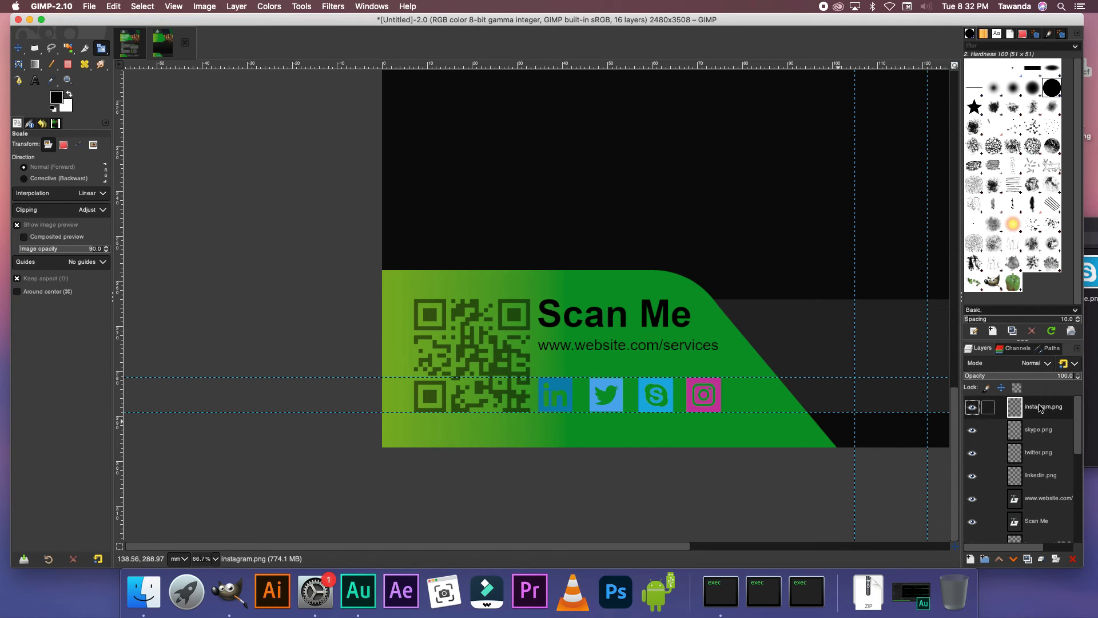
{"action": "right_click", "coordinate": [1040, 407]}
{"action": "key", "text": "Escape"}
{"action": "key", "text": "m"}
{"action": "right_click", "coordinate": [1055, 407]}
{"action": "left_click", "coordinate": [975, 170]}
{"action": "right_click", "coordinate": [1054, 407]}
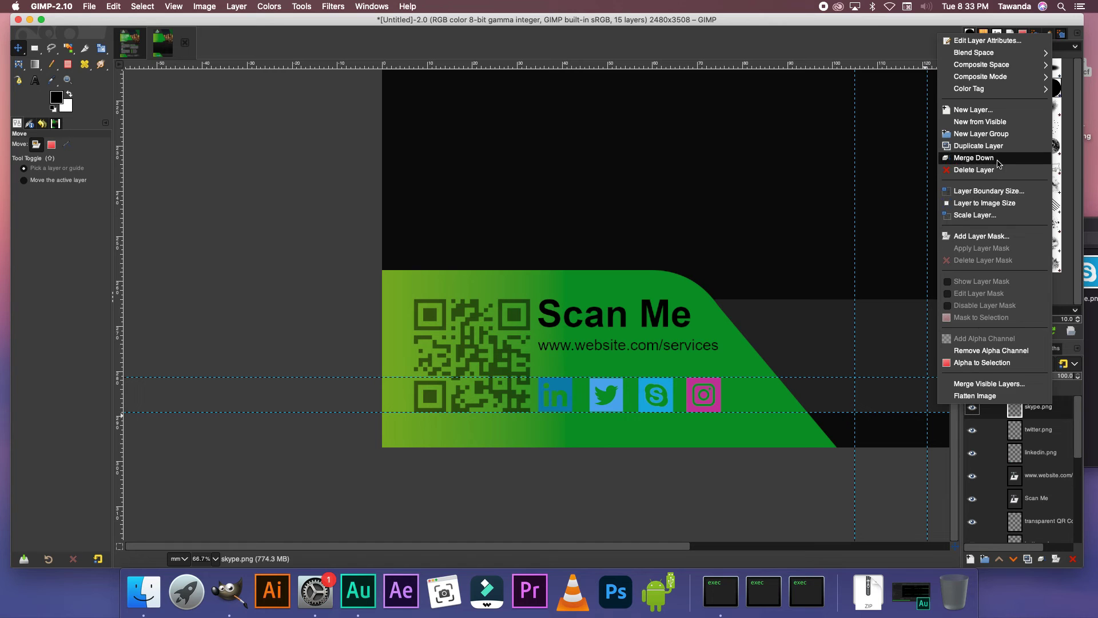
{"action": "left_click", "coordinate": [974, 169]}
{"action": "right_click", "coordinate": [1067, 406]}
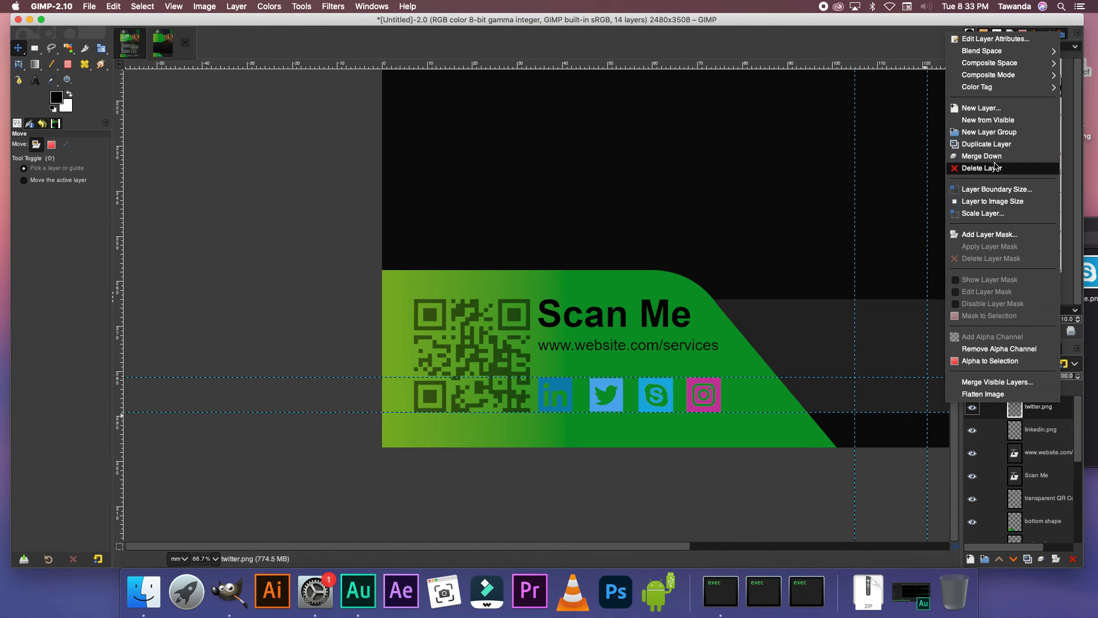
{"action": "left_click", "coordinate": [1026, 172]}
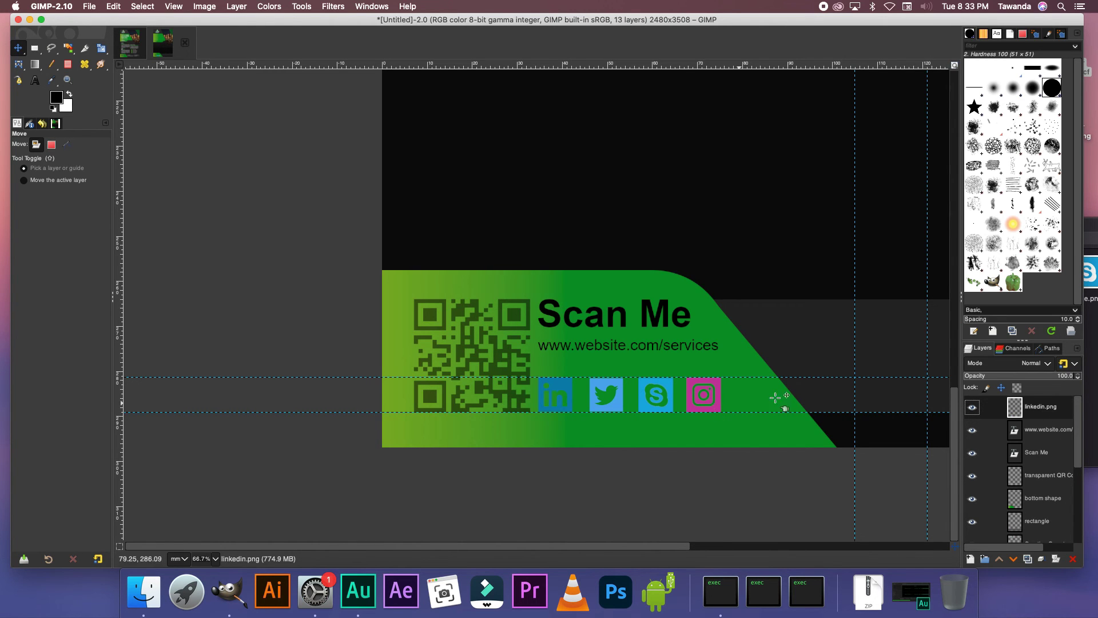
{"action": "left_click", "coordinate": [975, 407]}
Show the merged icons layer again and desaturate the social icons to grey.
{"action": "left_click", "coordinate": [973, 407]}
{"action": "left_click", "coordinate": [269, 7]}
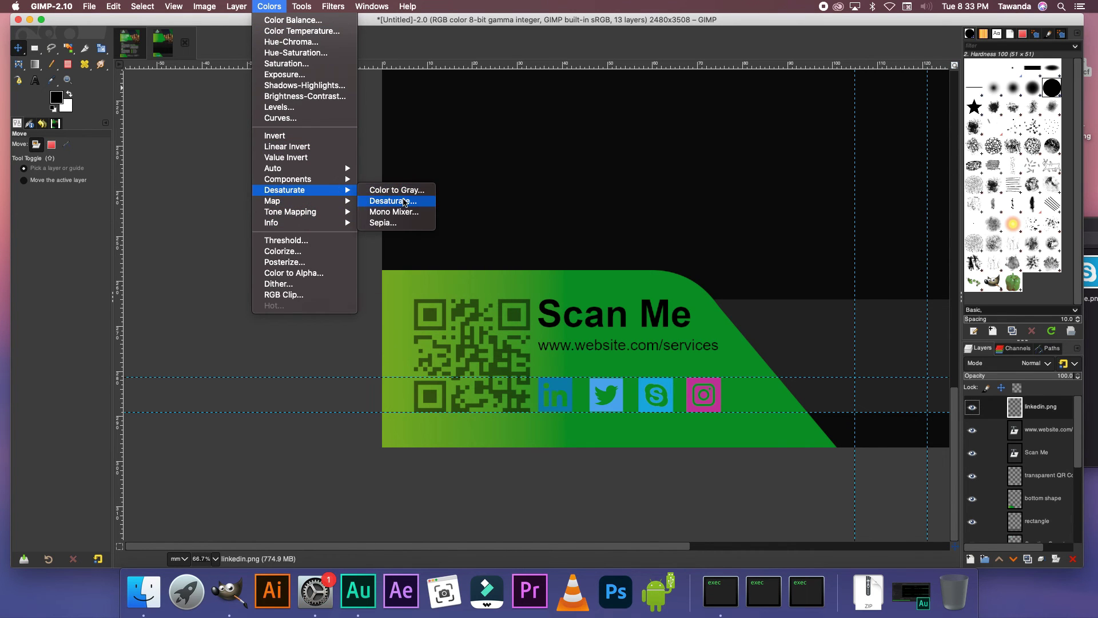
{"action": "left_click", "coordinate": [571, 224]}
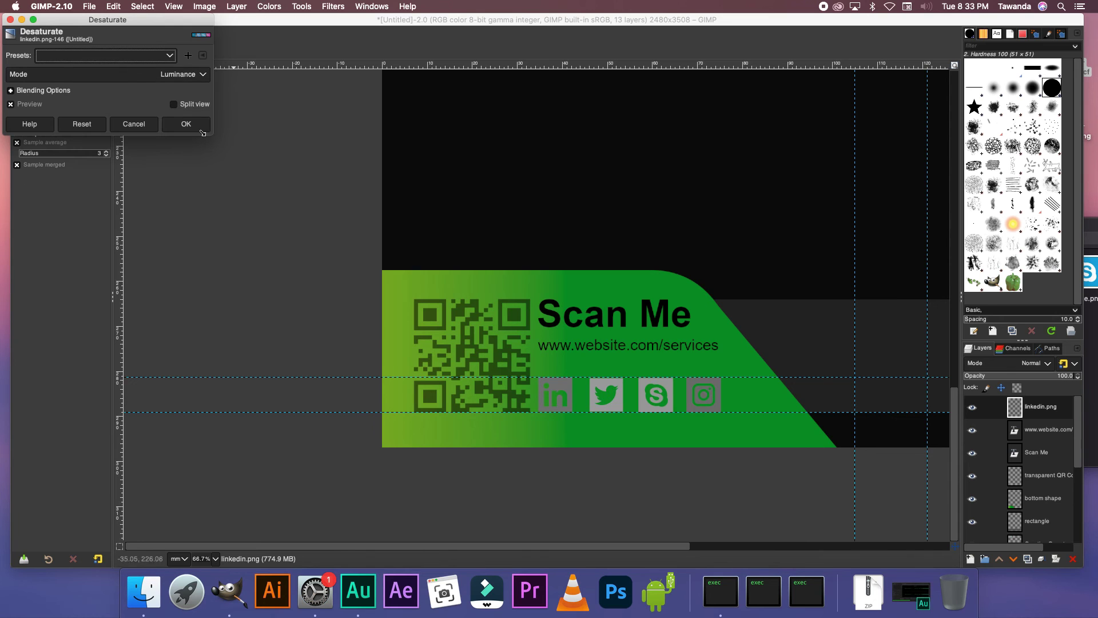
{"action": "left_click", "coordinate": [186, 124]}
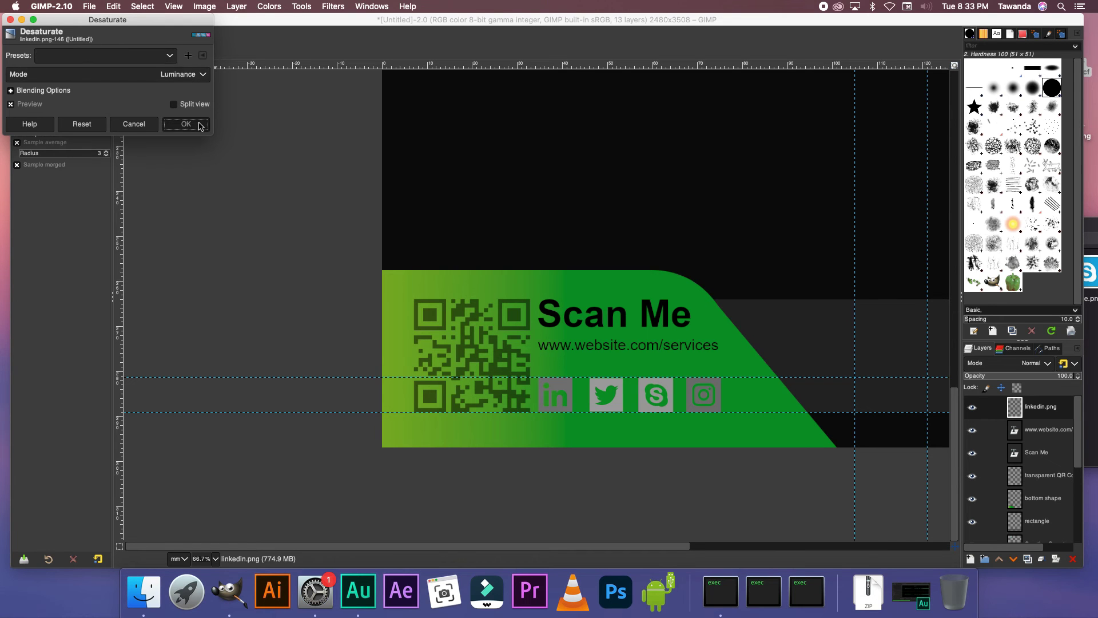
Darken the grey icons to solid black with Levels, lowering input gamma to about 0.12.
{"action": "left_click", "coordinate": [279, 7]}
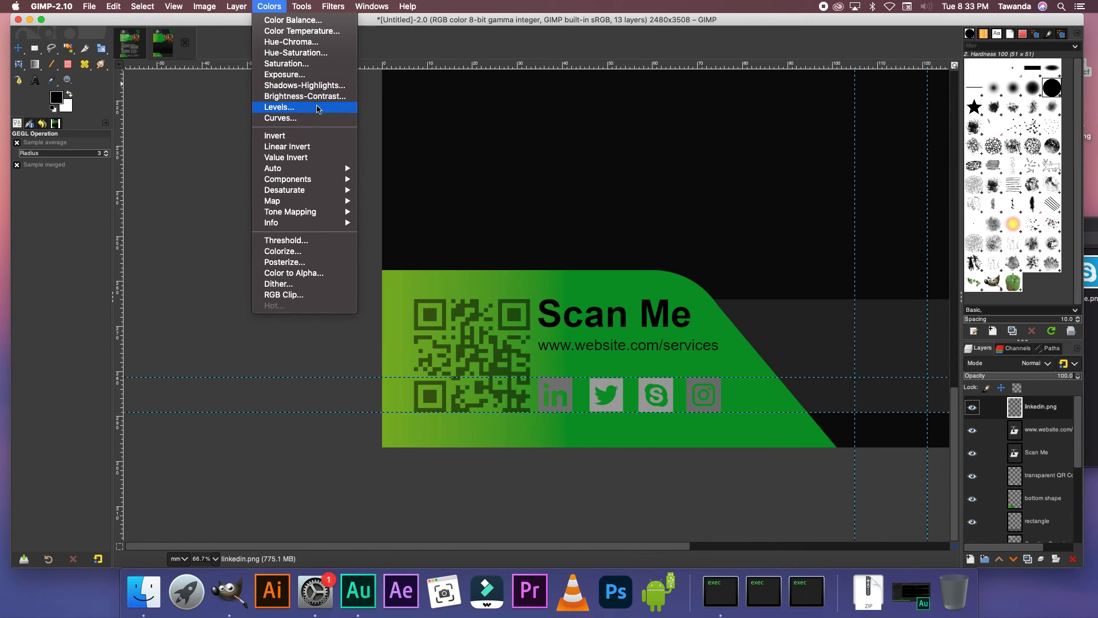
{"action": "left_click", "coordinate": [366, 116]}
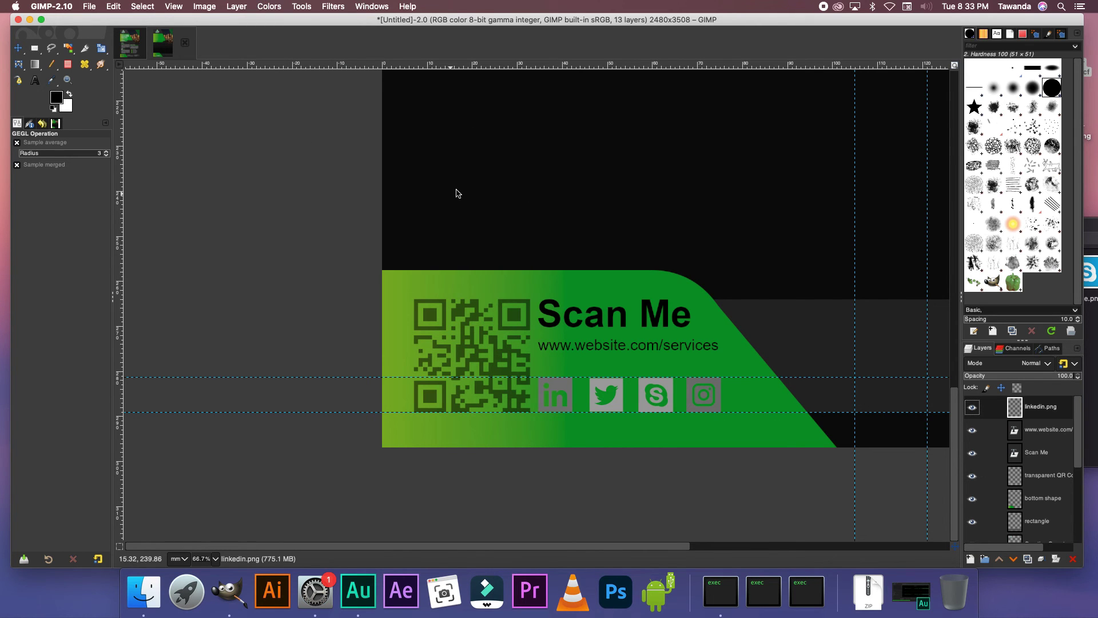
{"action": "left_click_drag", "start_coordinate": [721, 149], "coordinate": [803, 159]}
{"action": "left_click", "coordinate": [798, 298]}
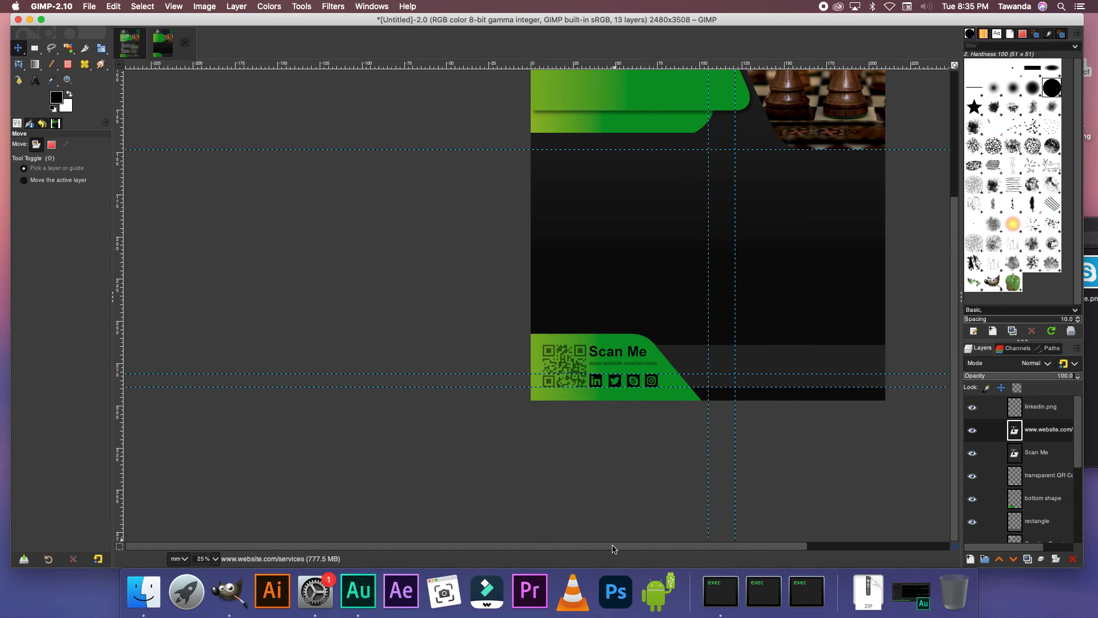
Review the finished business flyer design's footer with its phone, address, e-mail and website details.
{"action": "left_click_drag", "start_coordinate": [614, 546], "coordinate": [656, 548]}
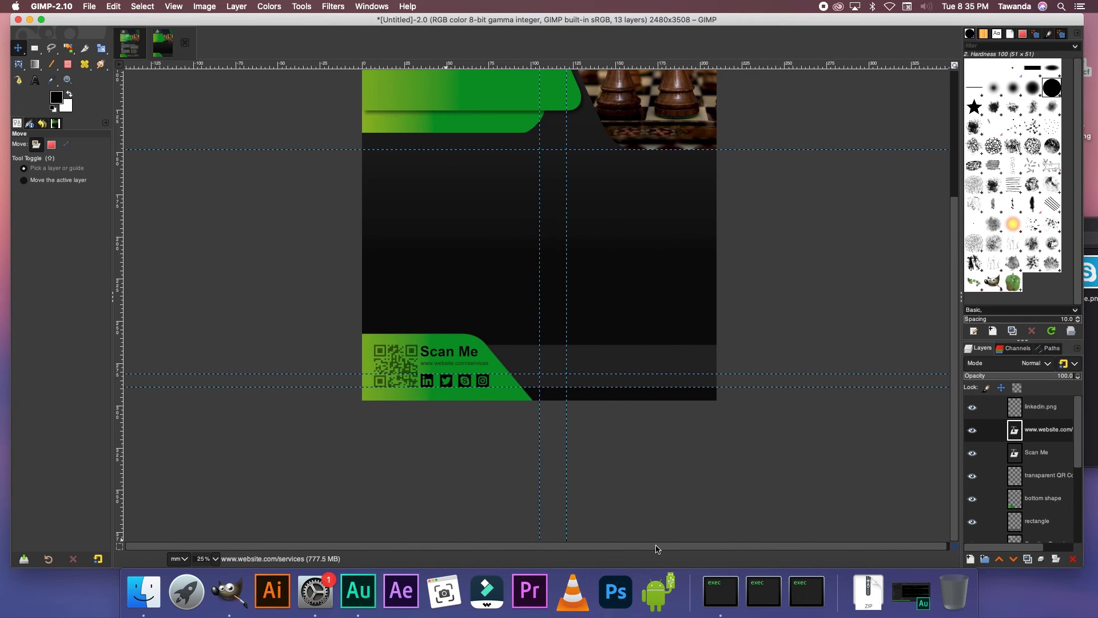
{"action": "left_click", "coordinate": [130, 43]}
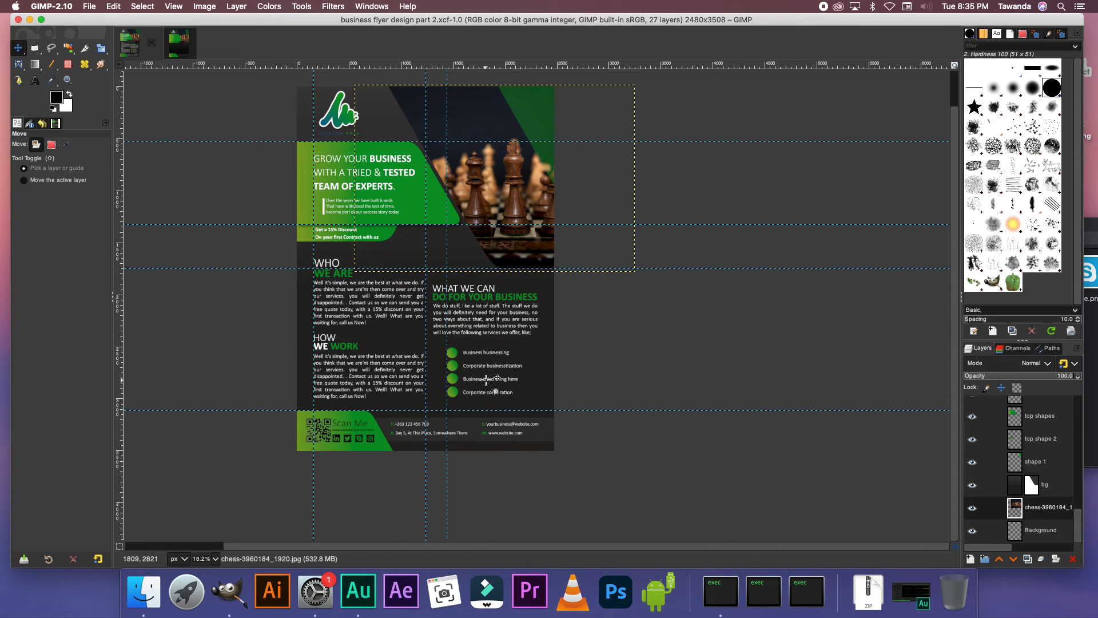
{"action": "scroll", "coordinate": [388, 454], "scroll_direction": "up", "scroll_amount": 6}
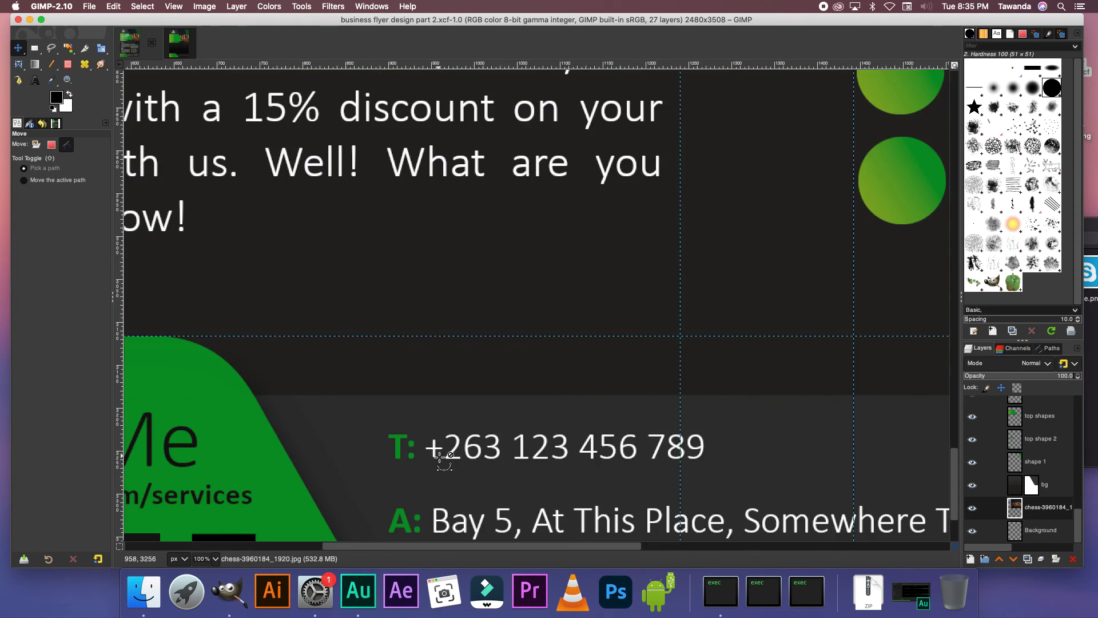
{"action": "scroll", "coordinate": [445, 461], "scroll_direction": "down", "scroll_amount": 6}
{"action": "scroll", "coordinate": [429, 409], "scroll_direction": "up", "scroll_amount": 1}
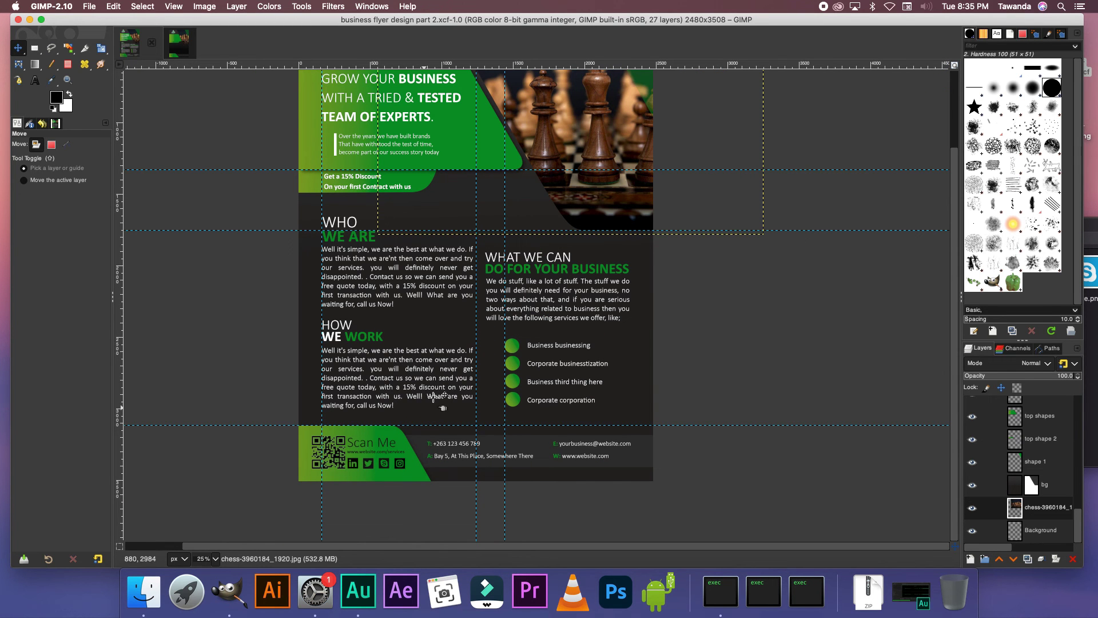
{"action": "scroll", "coordinate": [426, 186], "scroll_direction": "up", "scroll_amount": 3}
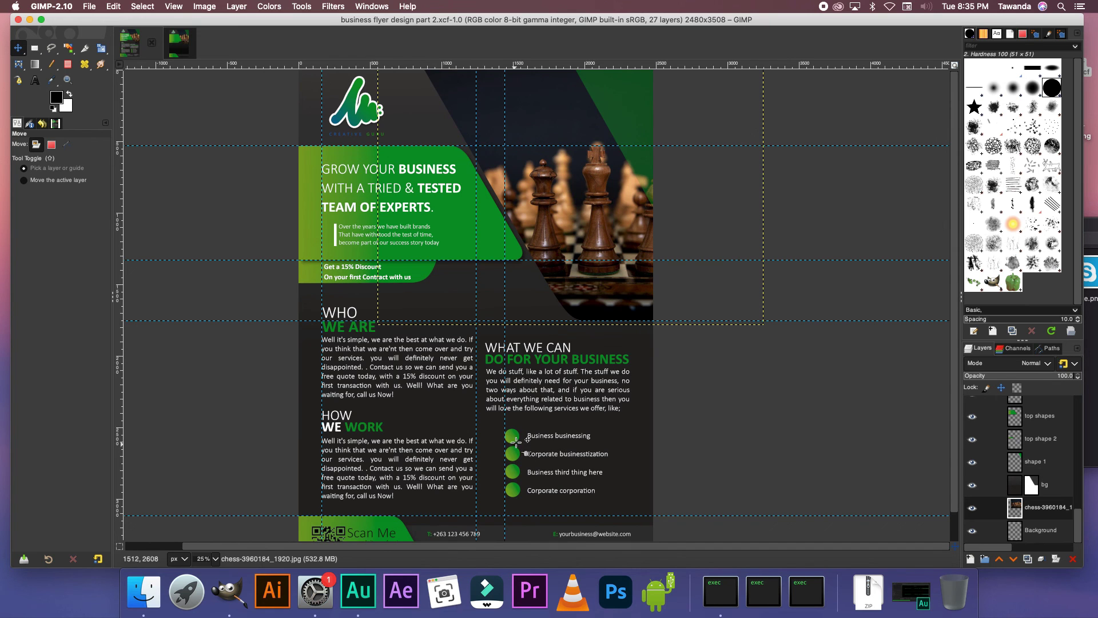
{"action": "scroll", "coordinate": [518, 439], "scroll_direction": "up", "scroll_amount": 3}
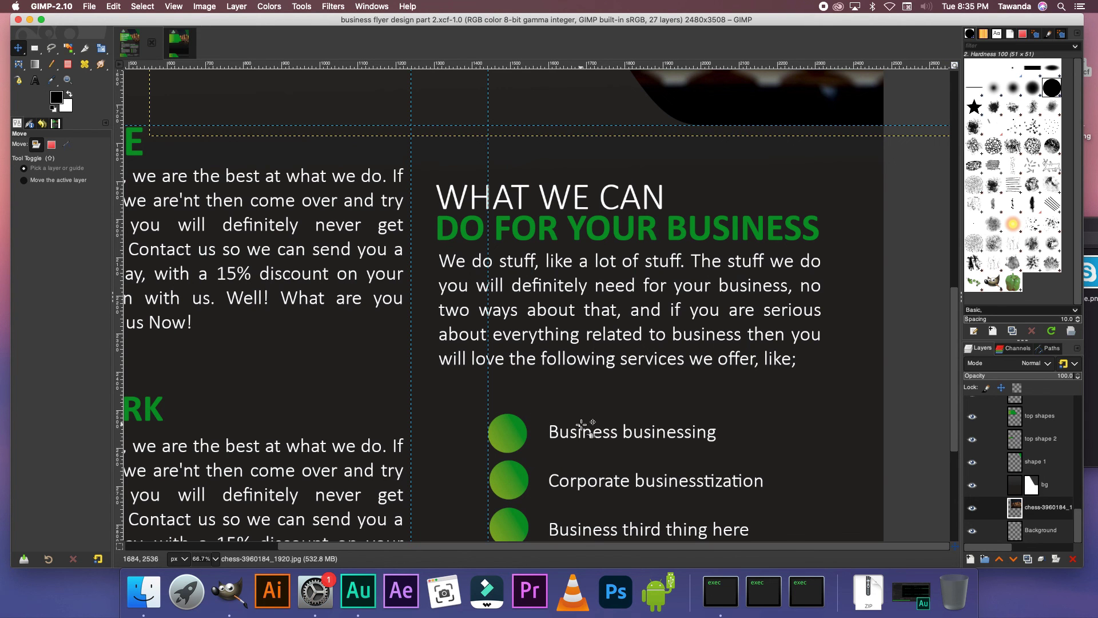
{"action": "scroll", "coordinate": [579, 460], "scroll_direction": "down", "scroll_amount": 3}
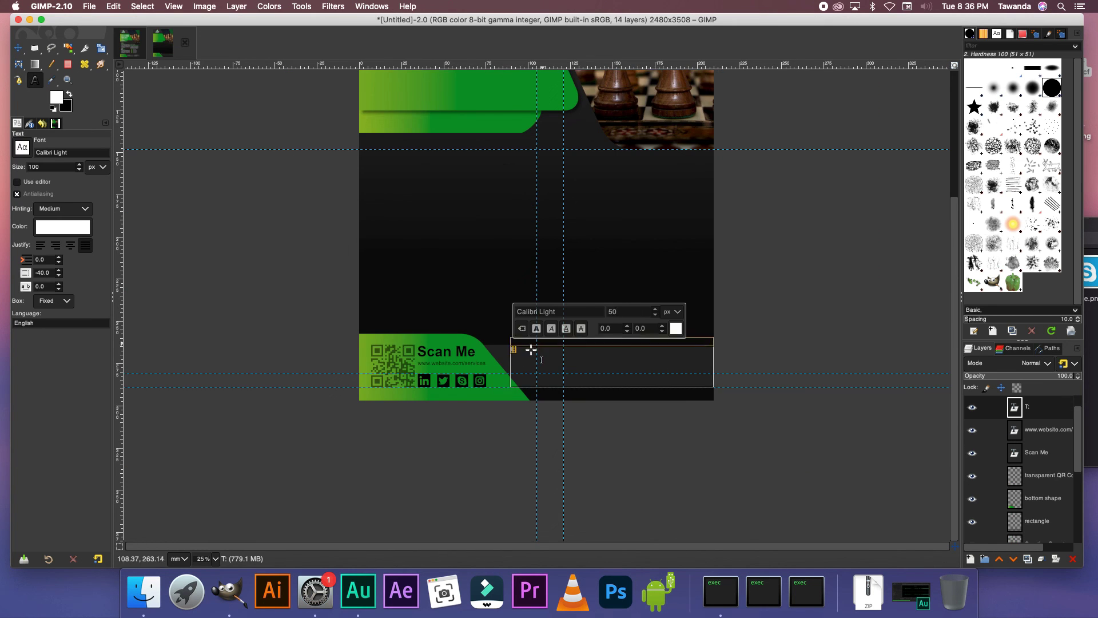
{"action": "scroll", "coordinate": [524, 351], "scroll_direction": "up", "scroll_amount": 3}
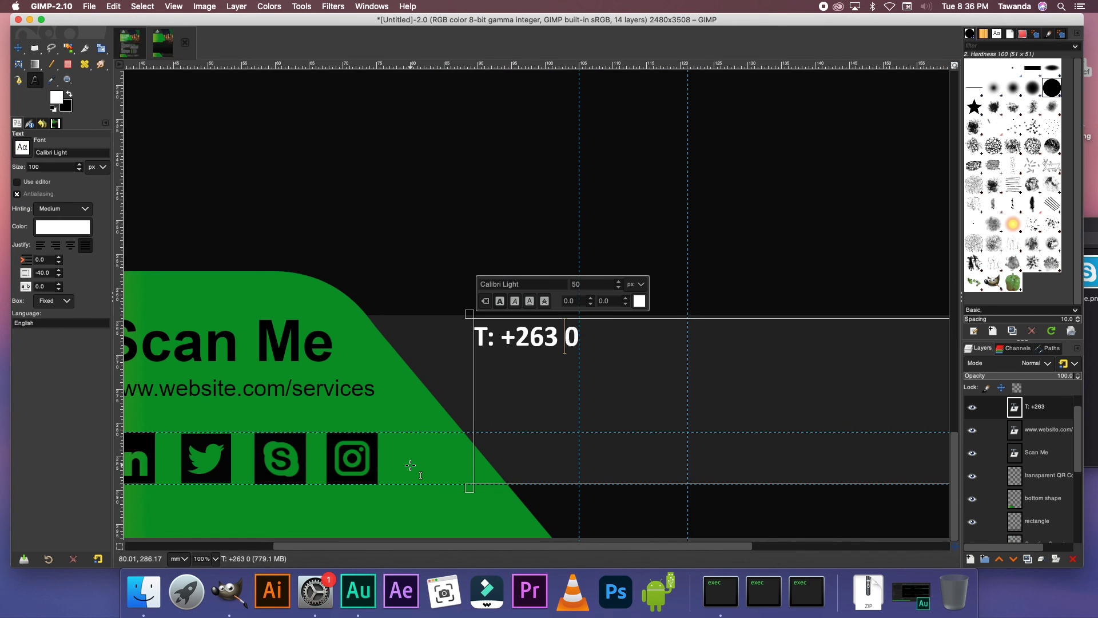
{"action": "type", "text": "|"}
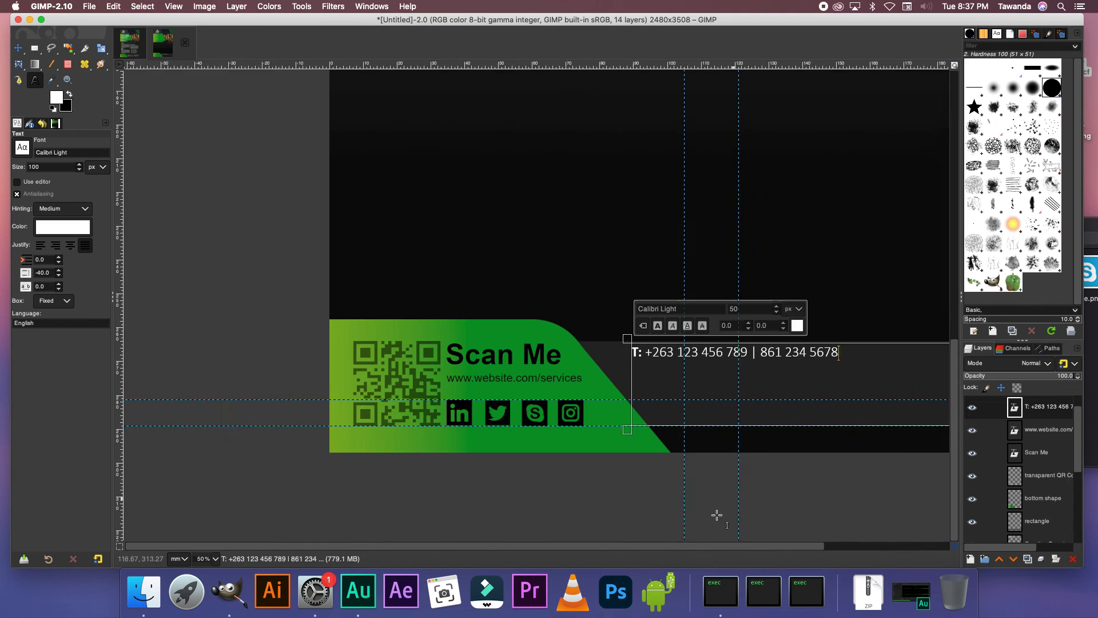
{"action": "type", "text": "E: yourbudinesd"}
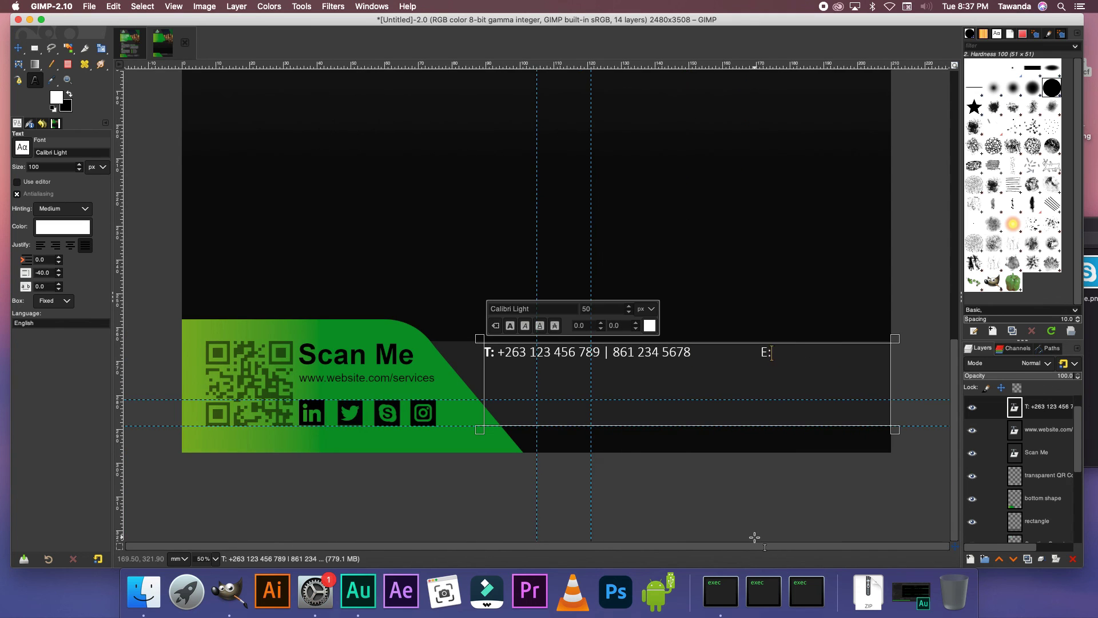
{"action": "key", "text": "BackSpace"}
{"action": "key", "text": "BackSpace"}
{"action": "key", "text": "BackSpace"}
{"action": "key", "text": "BackSpace"}
{"action": "key", "text": "BackSpace"}
{"action": "key", "text": "BackSpace"}
{"action": "type", "text": "siness@website.com"}
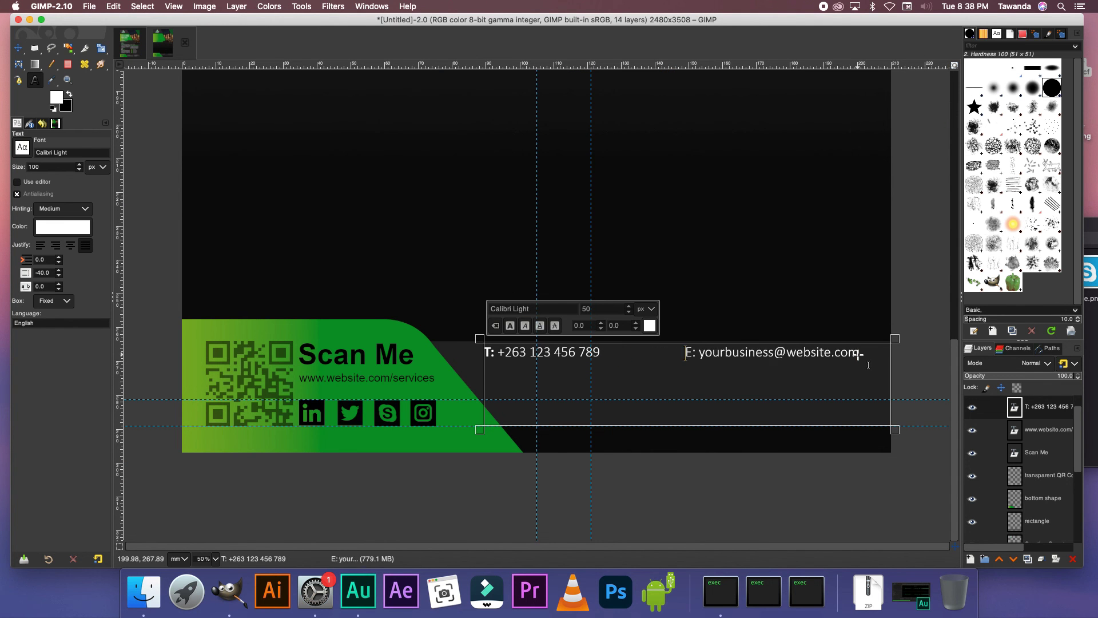
{"action": "key", "text": "Return"}
{"action": "type", "text": "A: BAy"}
{"action": "key", "text": "BackSpace"}
{"action": "key", "text": "BackSpace"}
{"action": "type", "text": "ay 5, At This Place, Somewhere"}
{"action": "key", "text": "Tab"}
{"action": "type", "text": "W: www.website.com"}
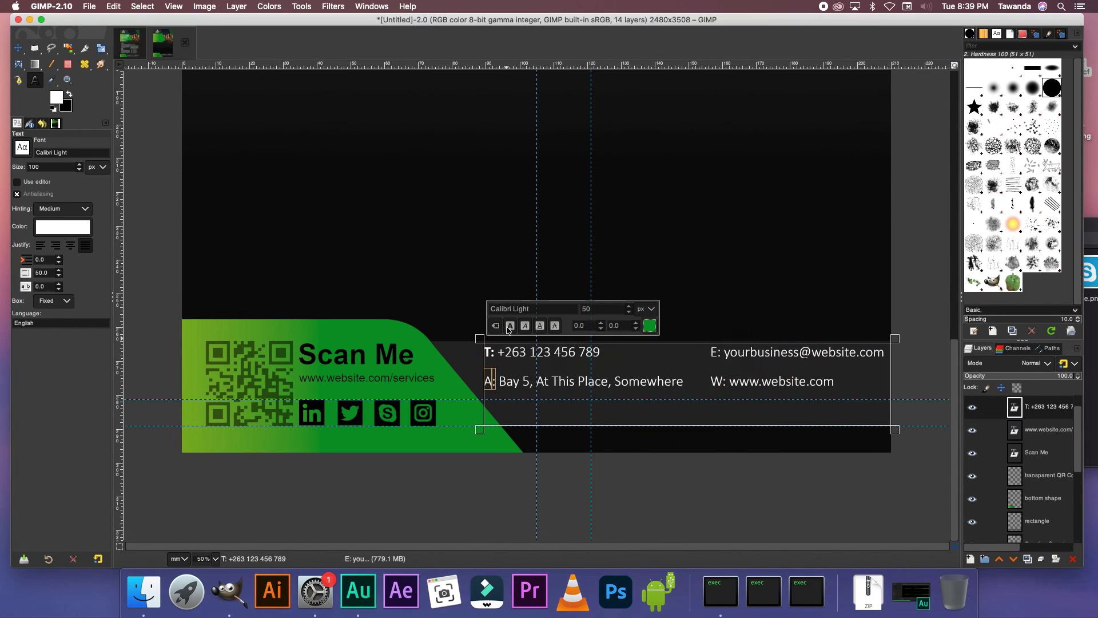
Colour the contact labels green and compare the draft against the finished flyer design.
{"action": "left_click", "coordinate": [650, 326]}
{"action": "left_click", "coordinate": [728, 397]}
{"action": "key", "text": "m"}
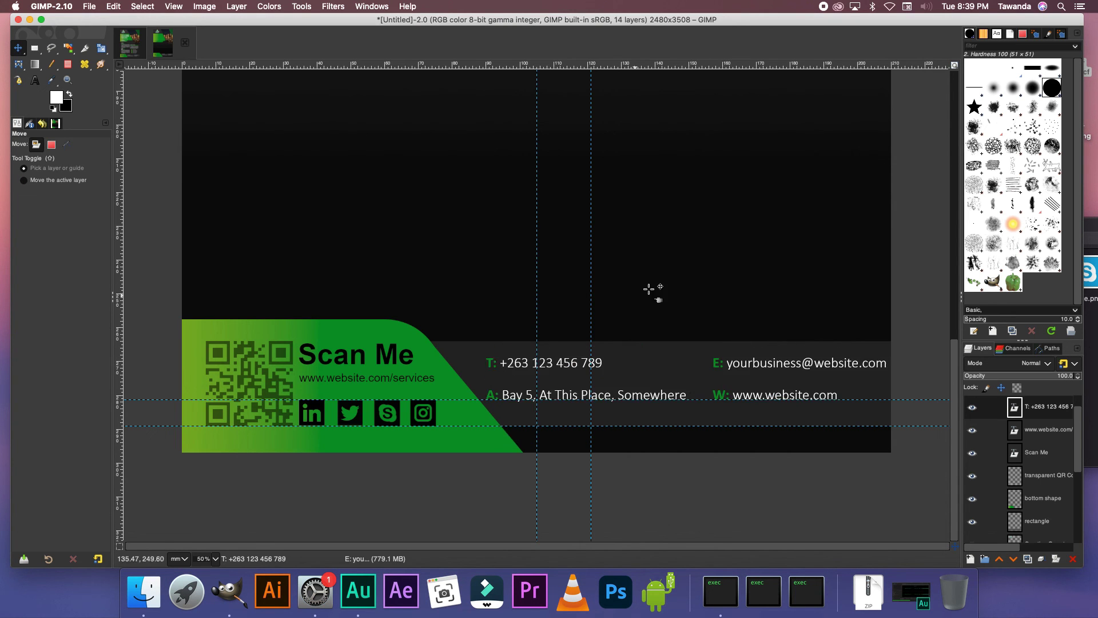
{"action": "left_click", "coordinate": [130, 42]}
{"action": "left_click", "coordinate": [182, 43]}
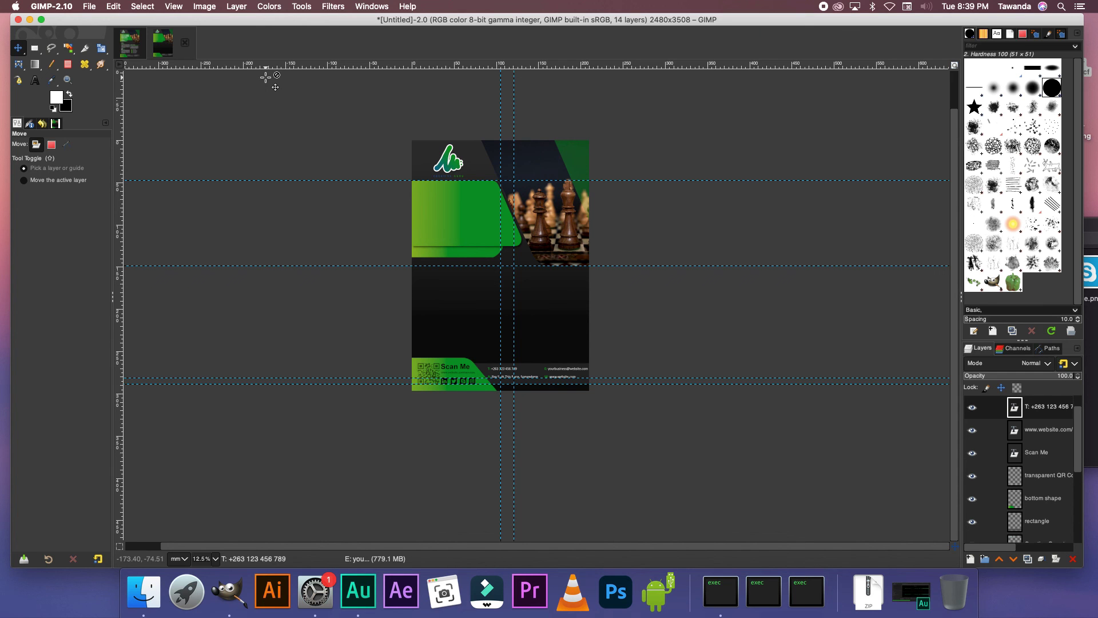
Compare the business flyer design with the Untitled-2 draft, then return to the draft.
{"action": "left_click", "coordinate": [129, 48]}
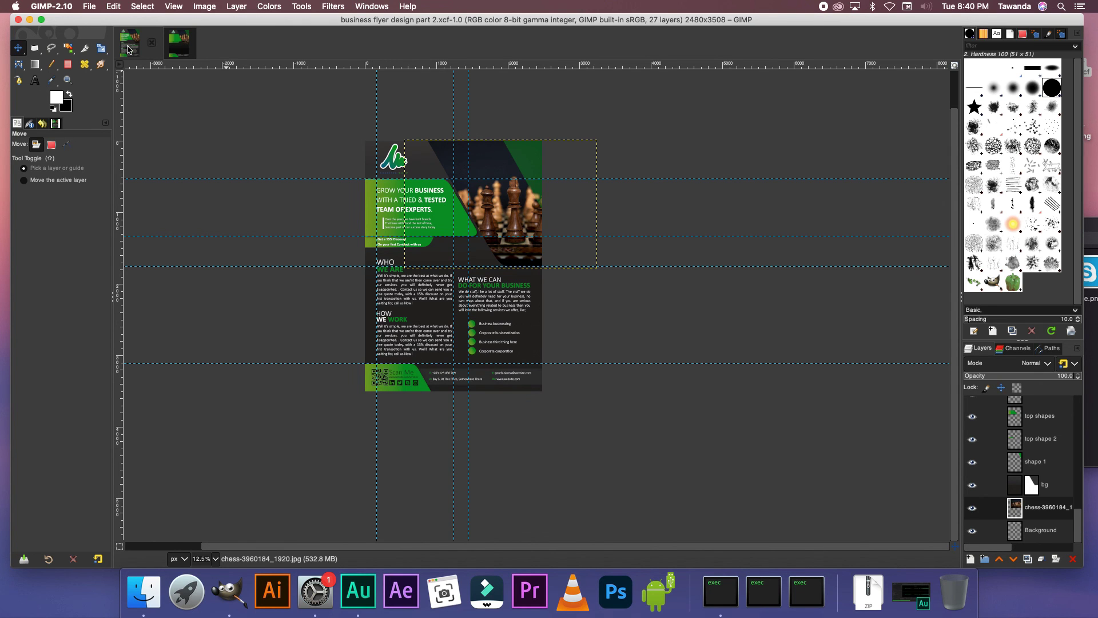
{"action": "left_click", "coordinate": [179, 43]}
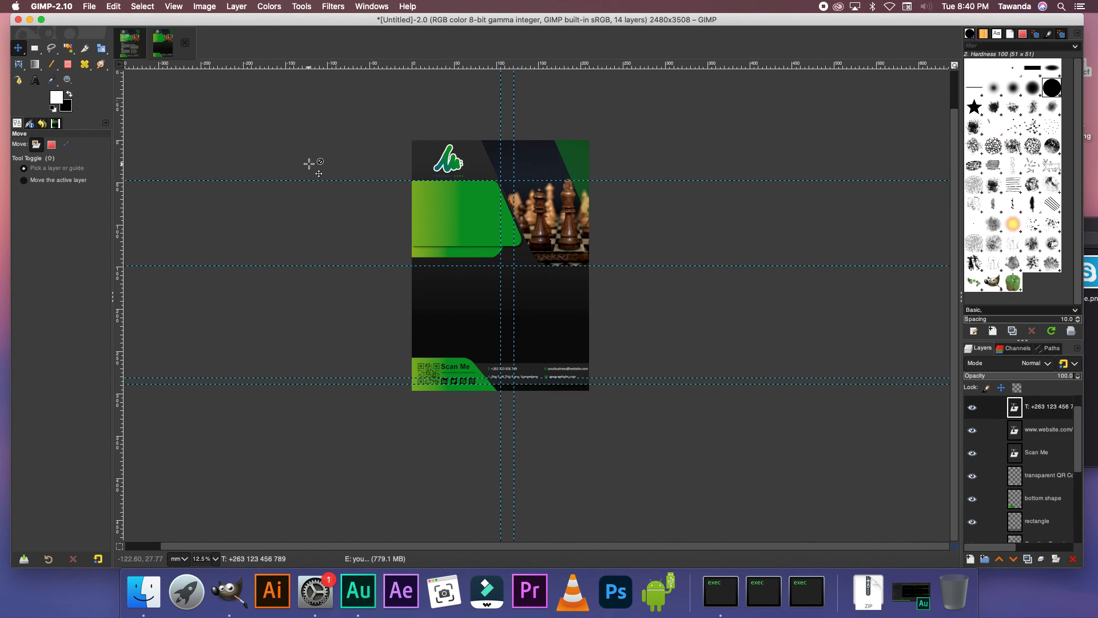